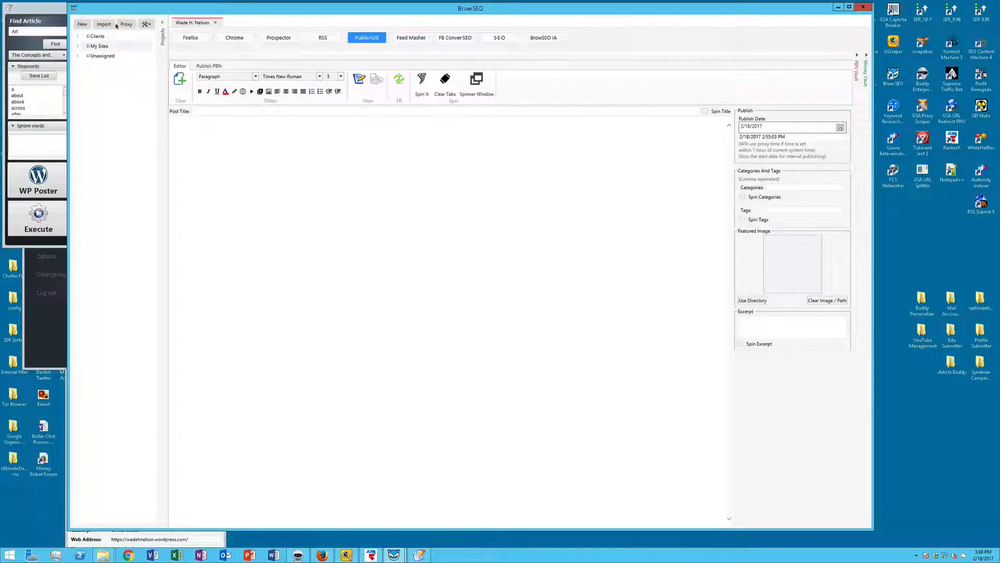
click(83, 24)
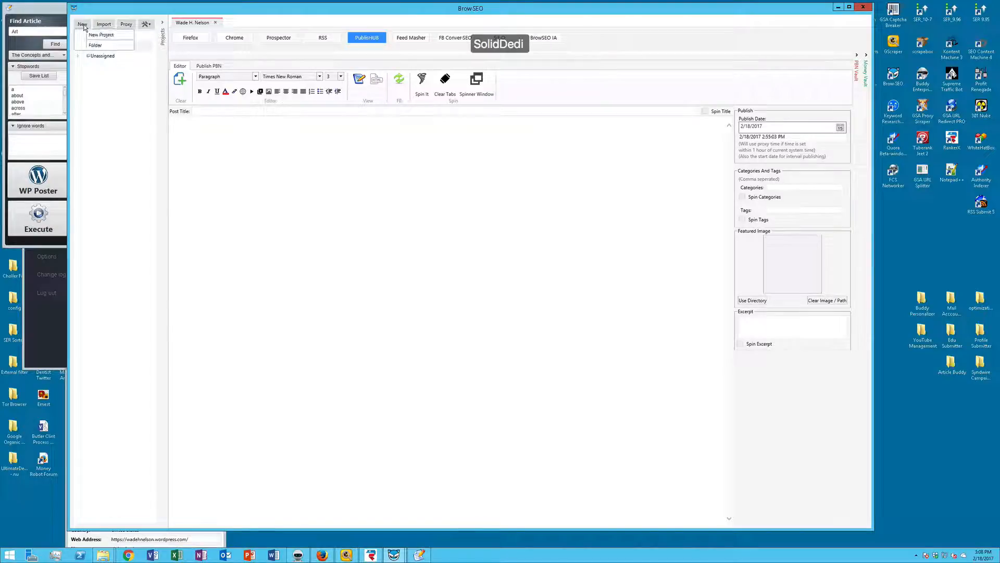
click(84, 34)
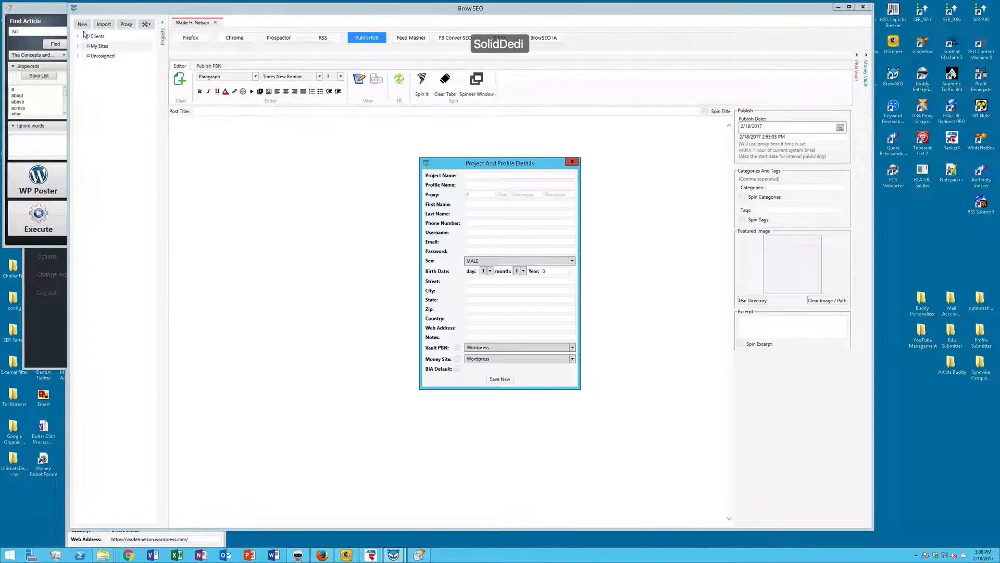
click(476, 331)
right_click(475, 330)
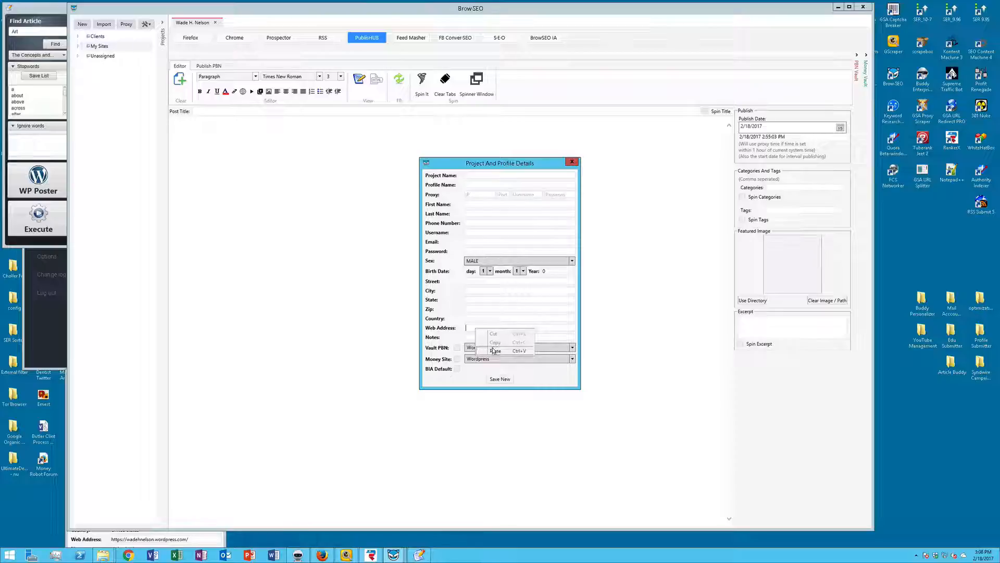
click(495, 349)
drag(554, 328, 448, 324)
key(ctrl+c)
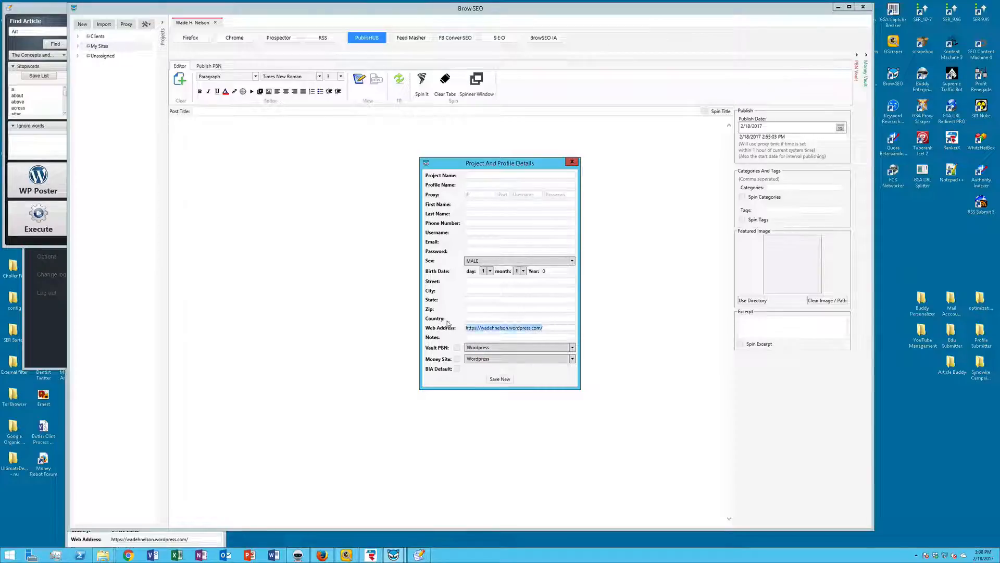
key(BackSpace)
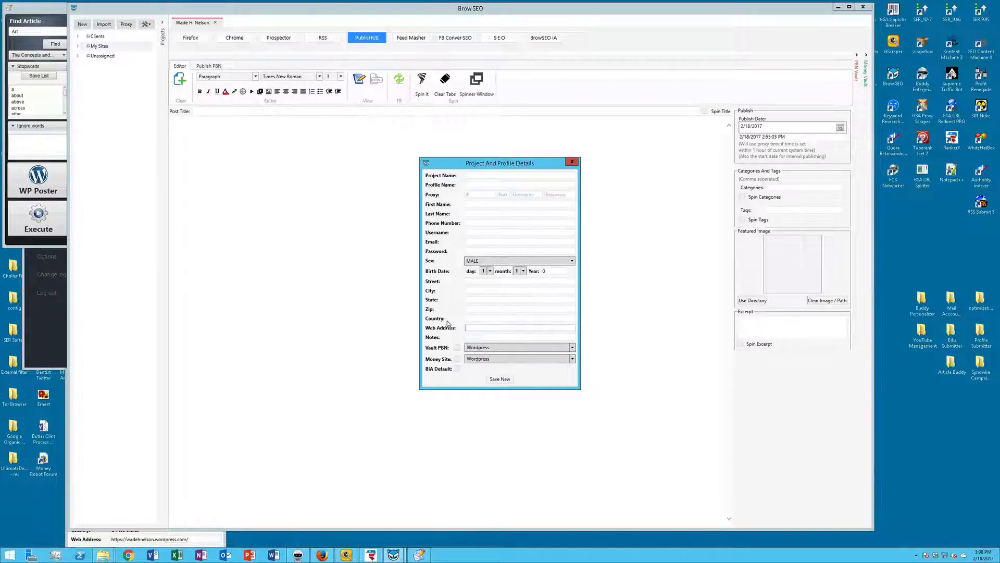
click(457, 348)
right_click(468, 328)
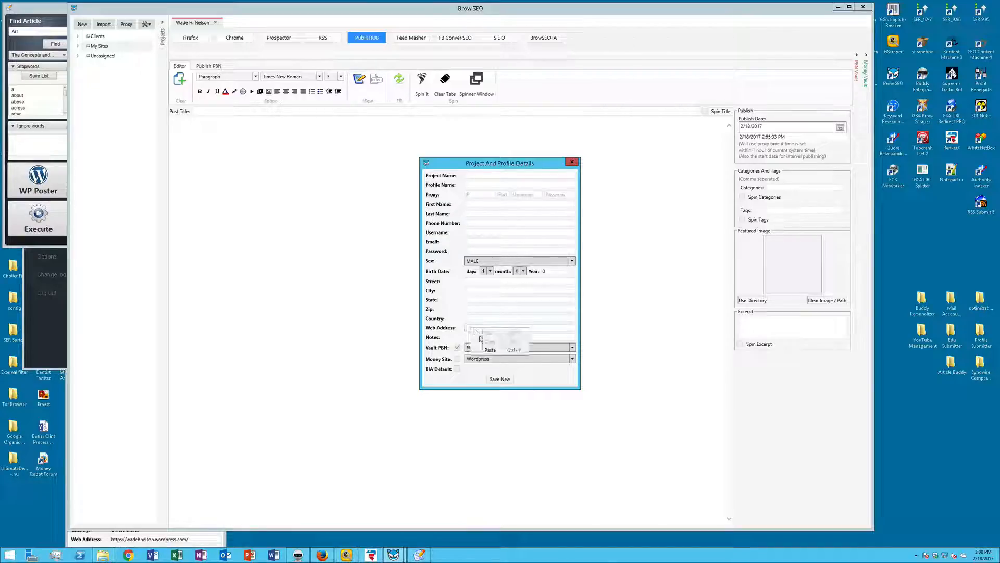
click(487, 352)
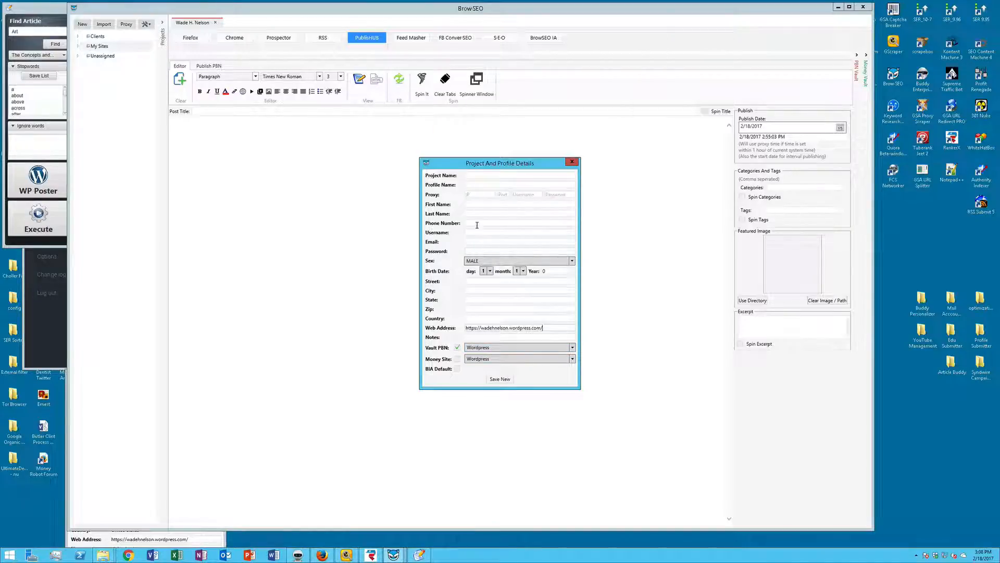
click(458, 348)
click(571, 162)
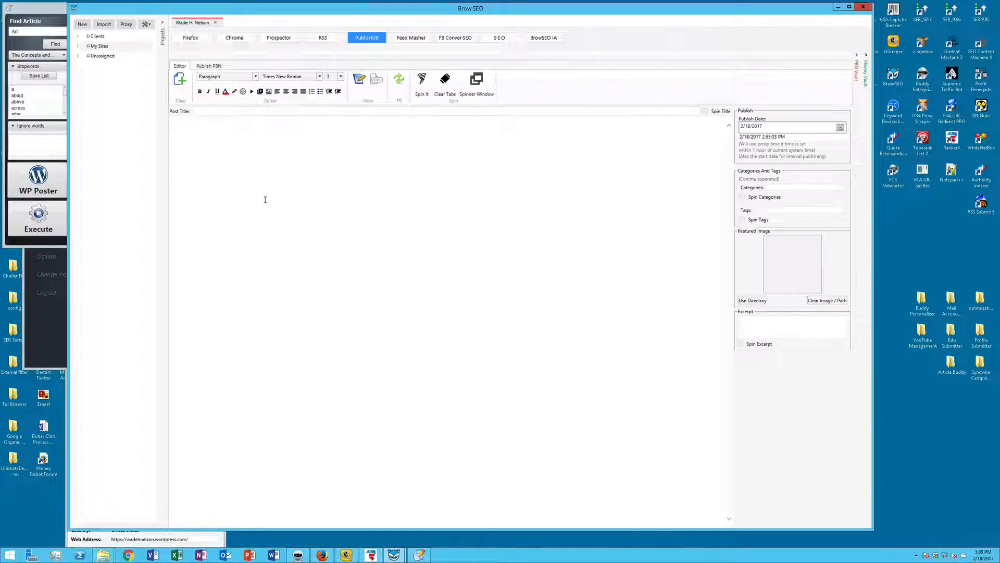
Step: Create a new folder named Training in the PBN Vault
click(857, 60)
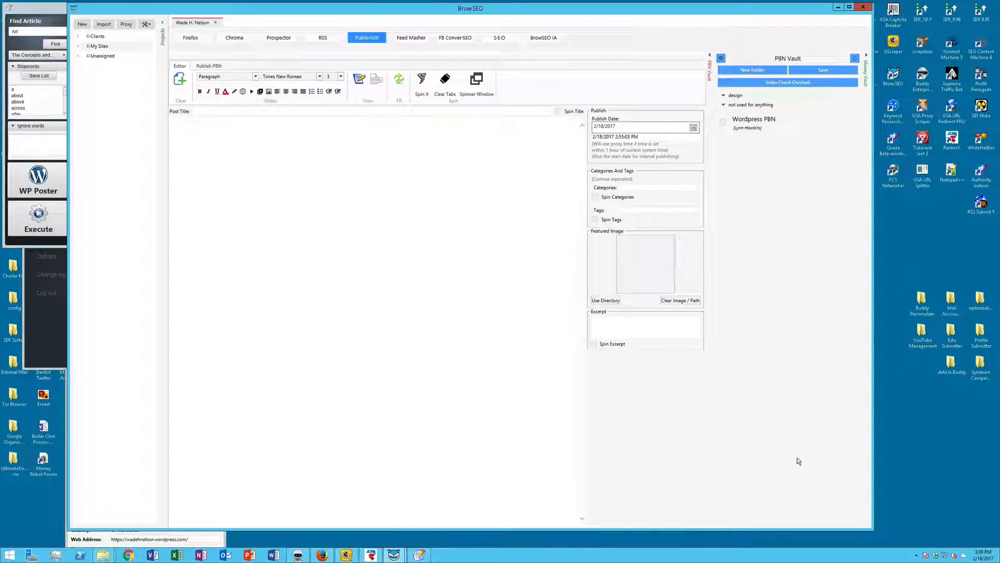
click(751, 71)
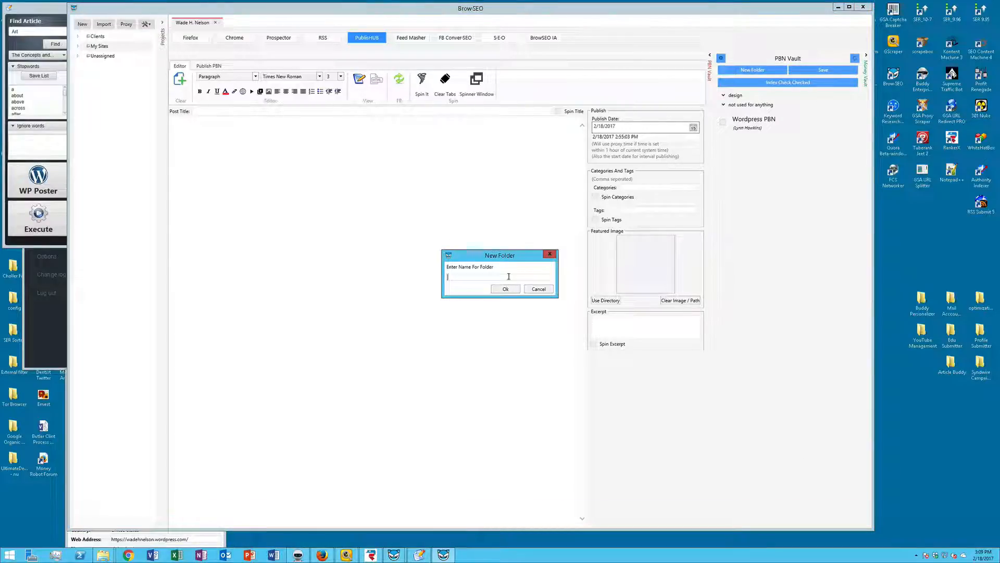
text(Training)
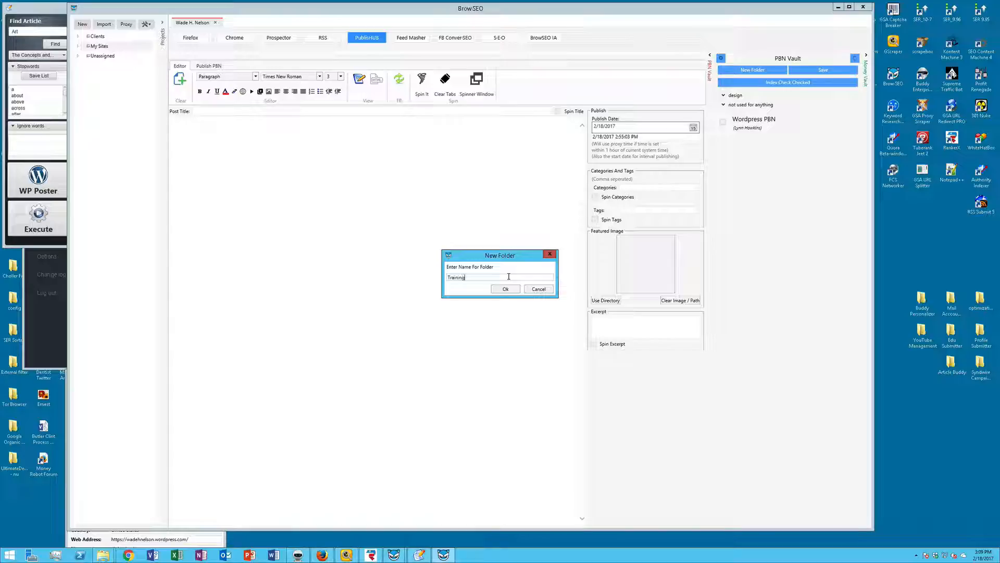
click(518, 289)
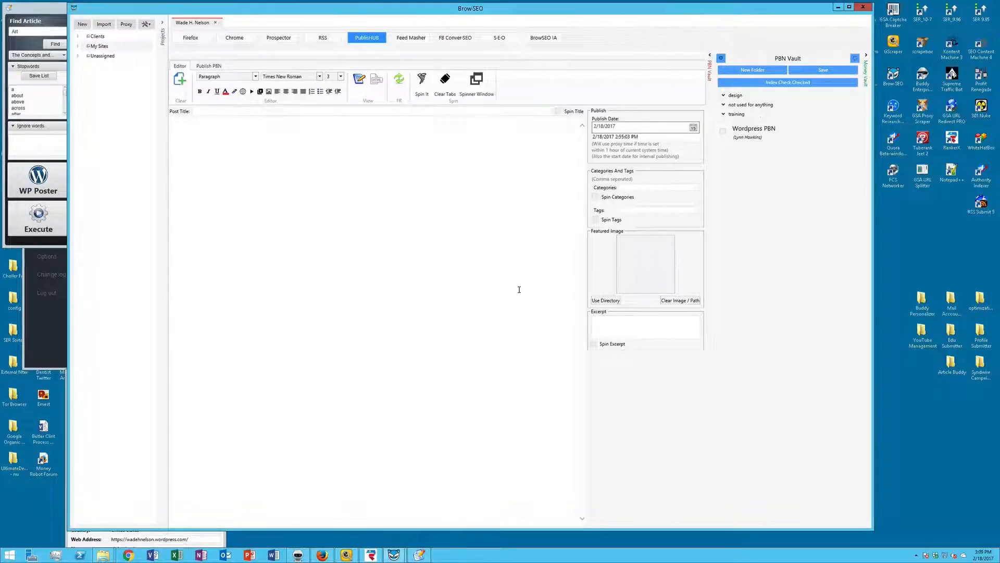
Step: Move the Wordpress PBN site into the training folder of the PBN Vault, and check its contents by collapsing and expanding it
click(733, 114)
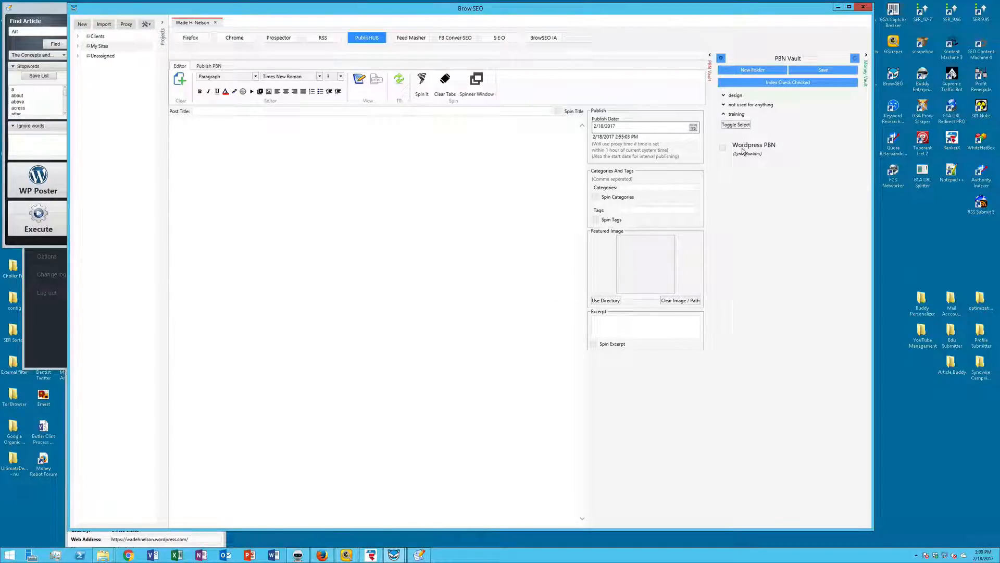
drag(741, 146, 776, 125)
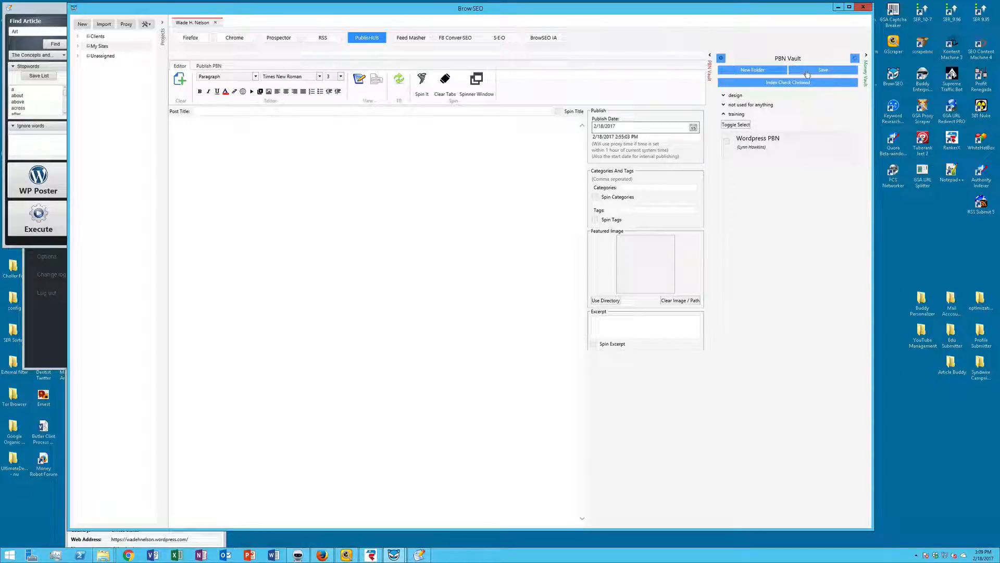
click(725, 114)
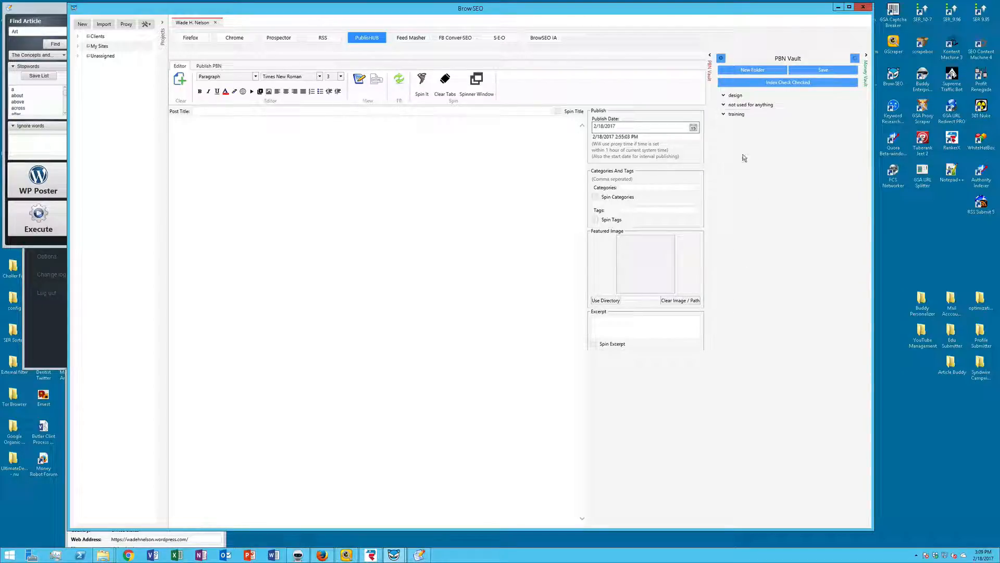
click(723, 114)
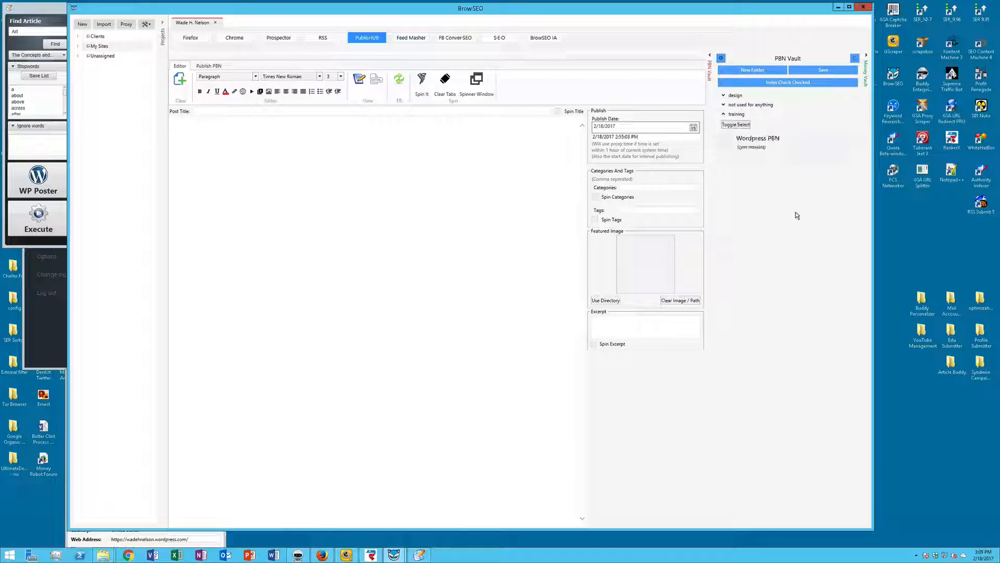
click(724, 114)
Step: Select the site in the PBN Vault's design folder for publishing and close the vault
click(723, 96)
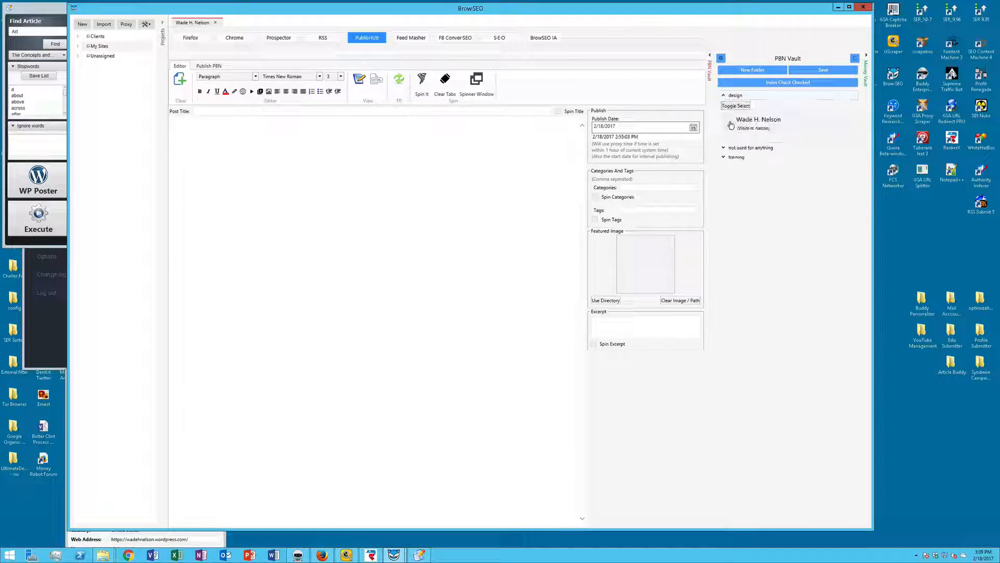
click(727, 125)
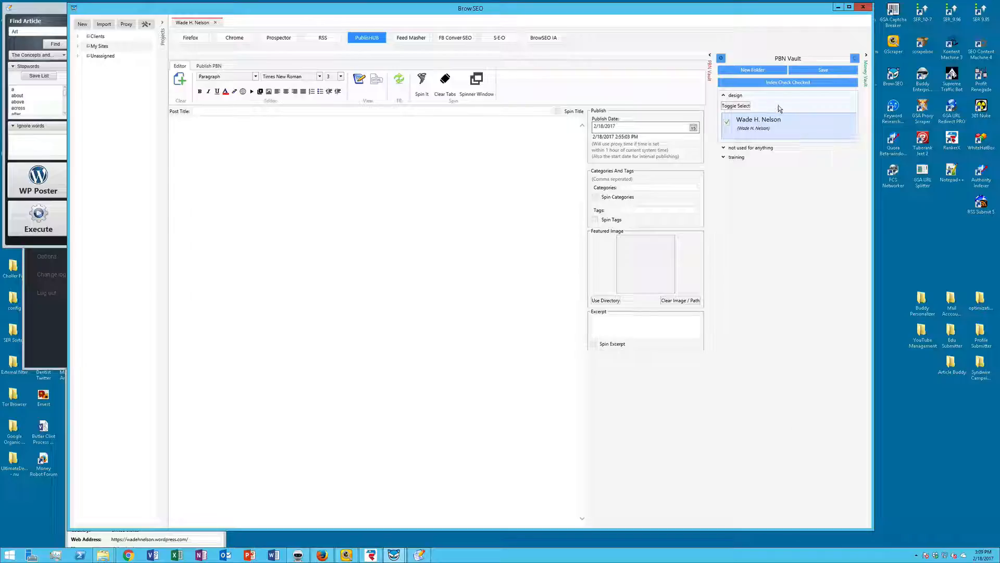
click(710, 55)
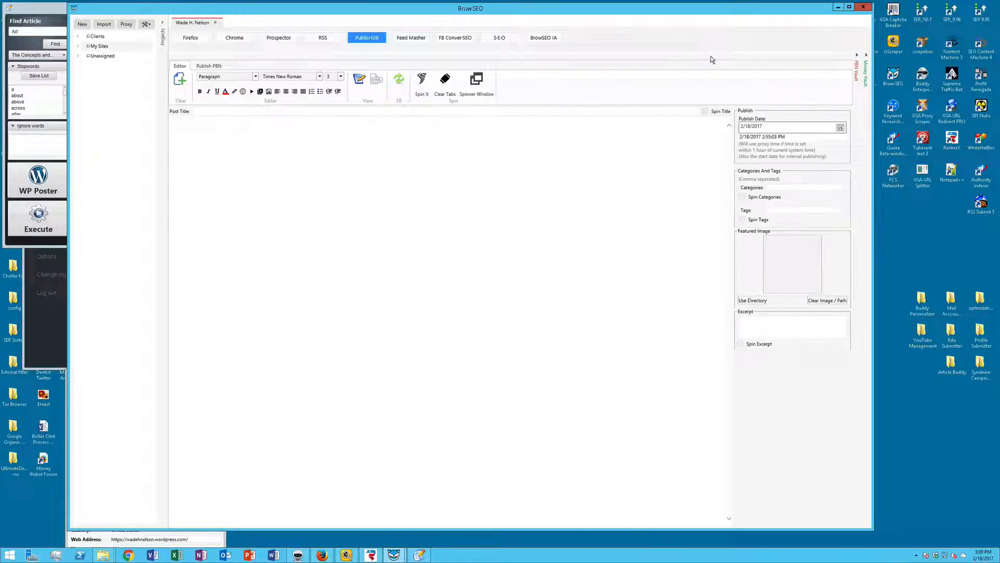
Step: Copy the title "The Concepts and the Beliefs of Modern Art" from ArticleBuddy's output text into the BrowSEO post title
click(589, 150)
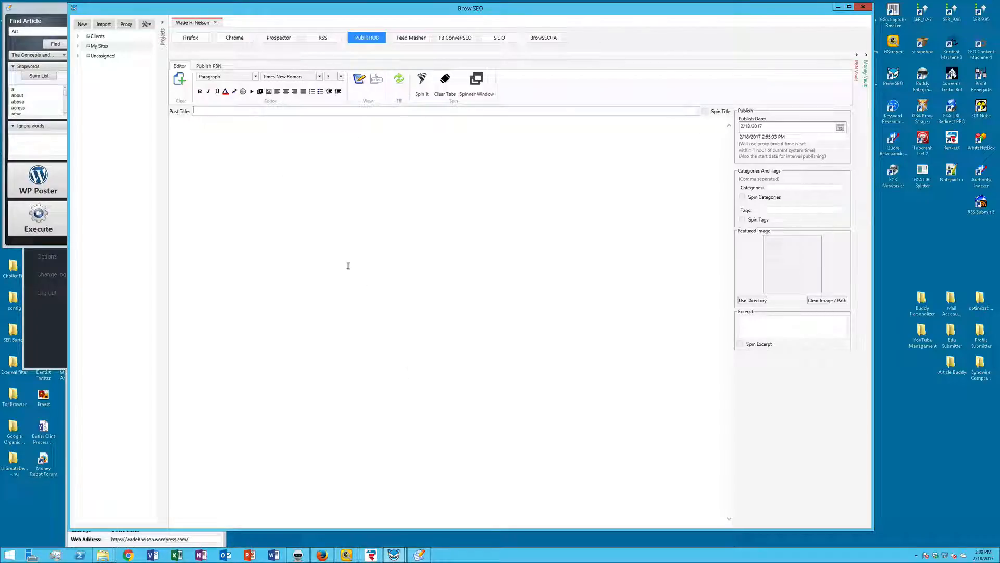
click(51, 13)
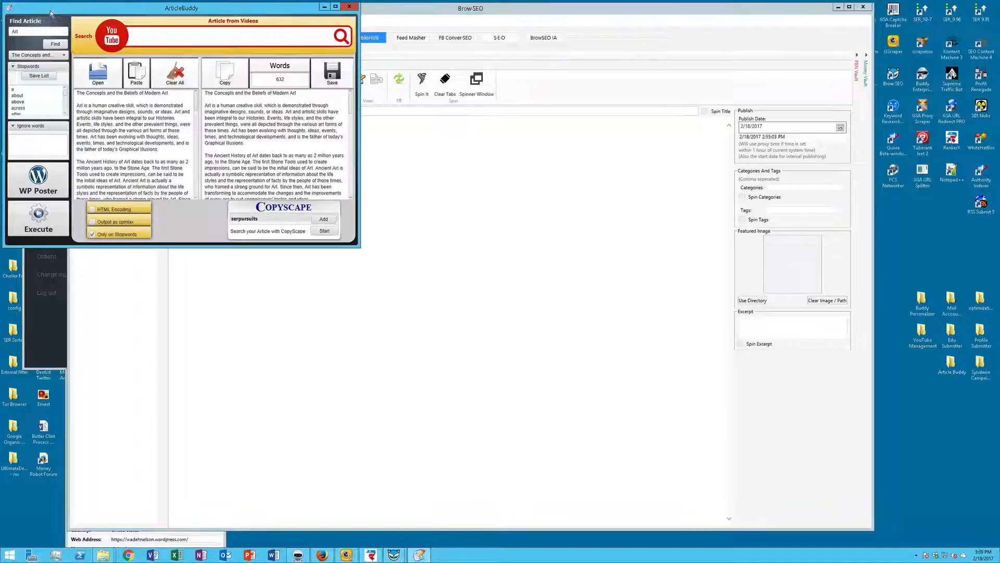
drag(298, 94, 203, 93)
key(ctrl+c)
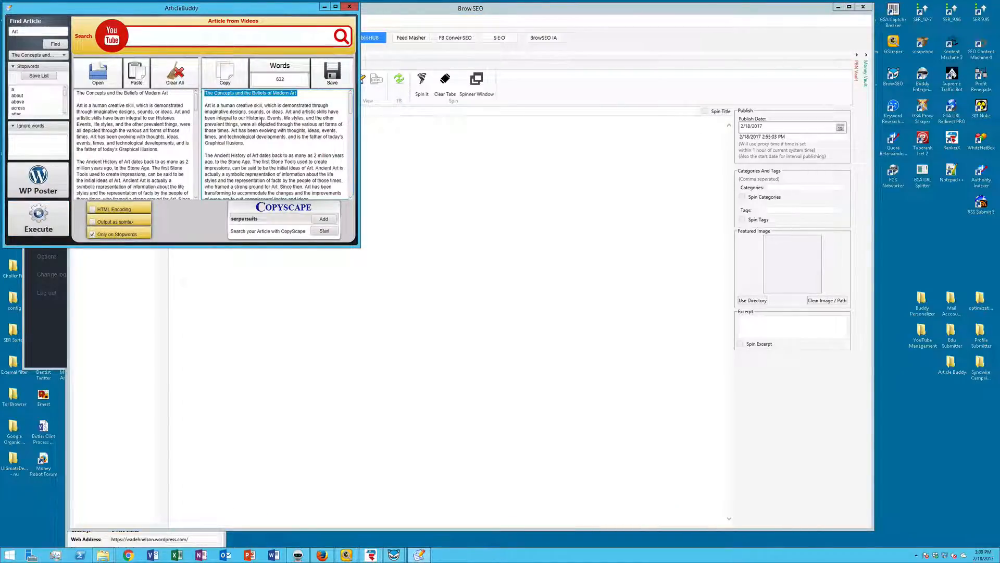
click(442, 203)
click(205, 111)
key(ctrl+v)
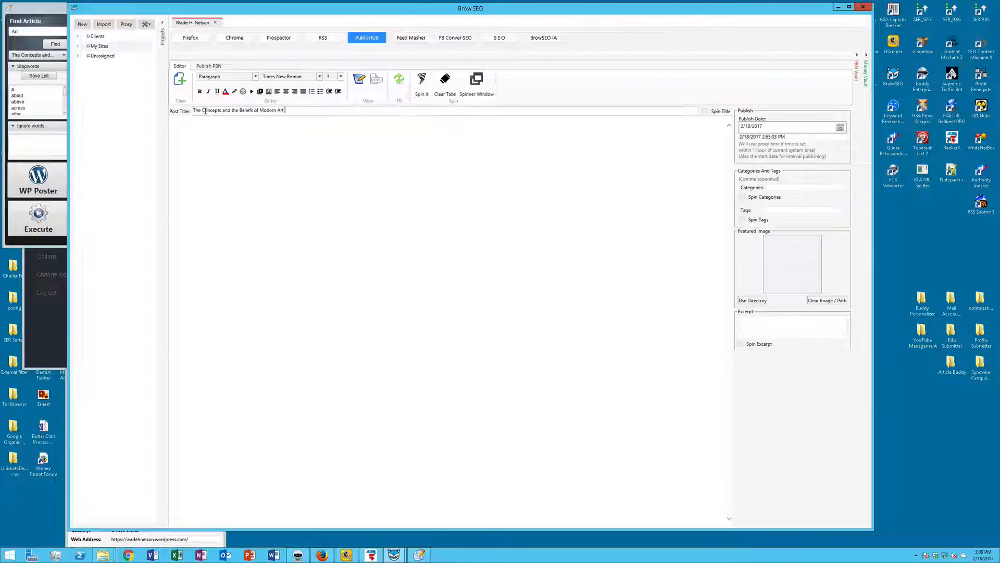
Step: Copy the article body without its title and source link from ArticleBuddy's output into the BrowSEO post body
click(266, 156)
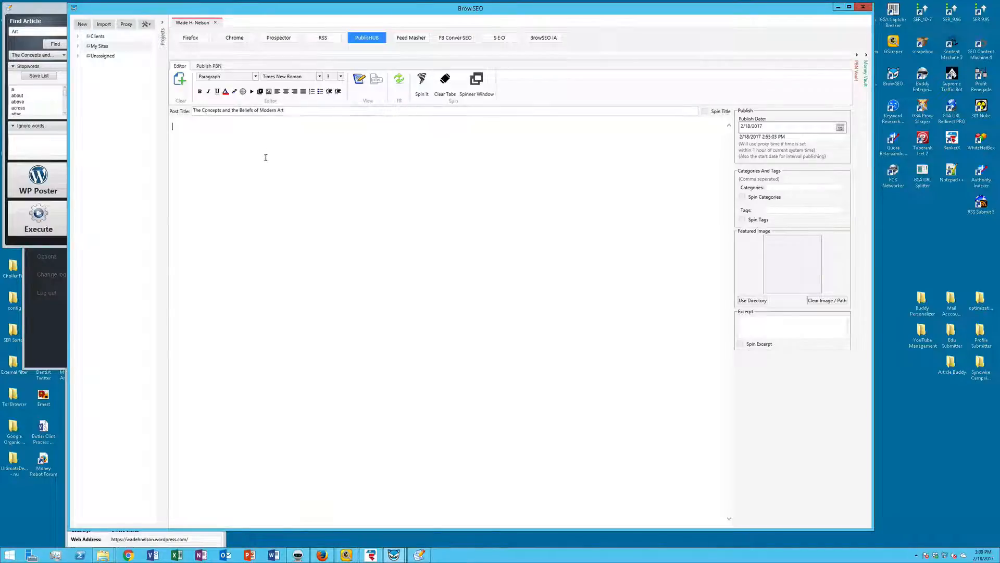
click(292, 111)
click(52, 9)
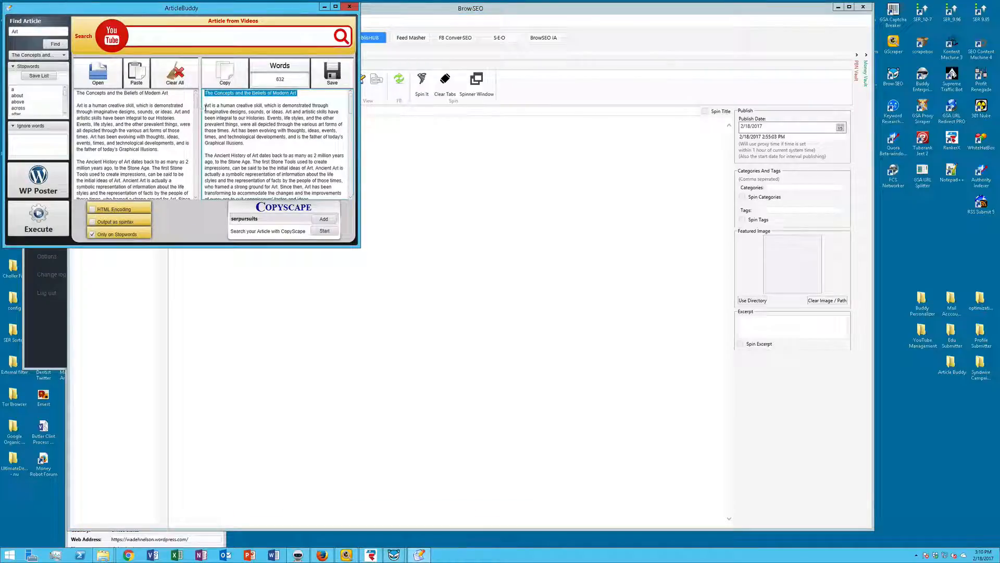
drag(204, 105, 233, 164)
key(ctrl+c)
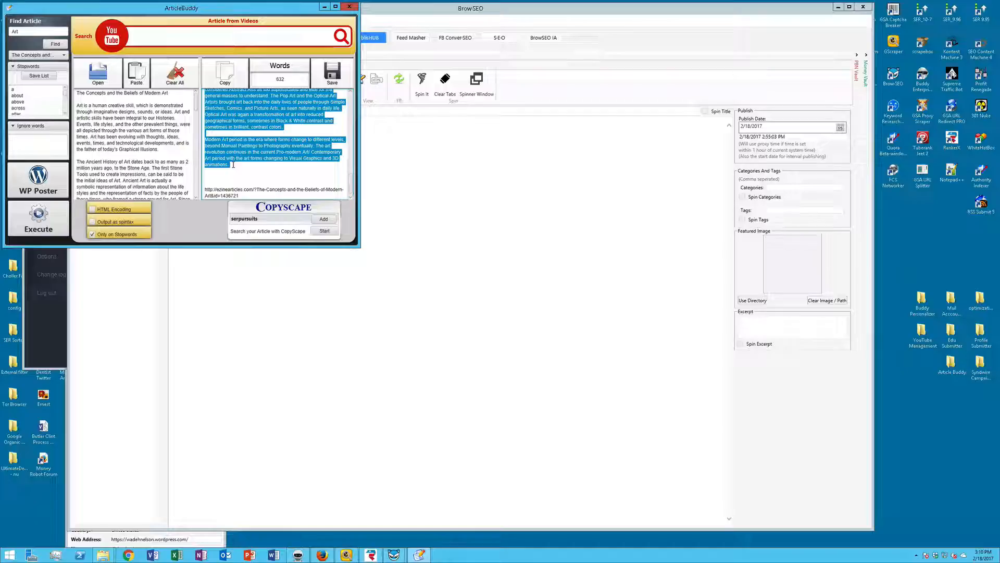
click(414, 194)
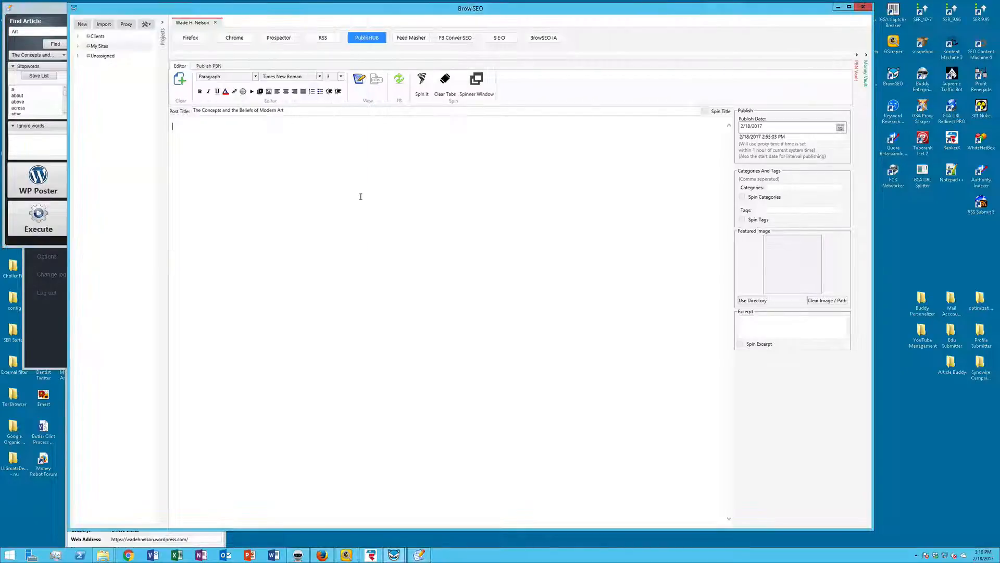
key(ctrl+v)
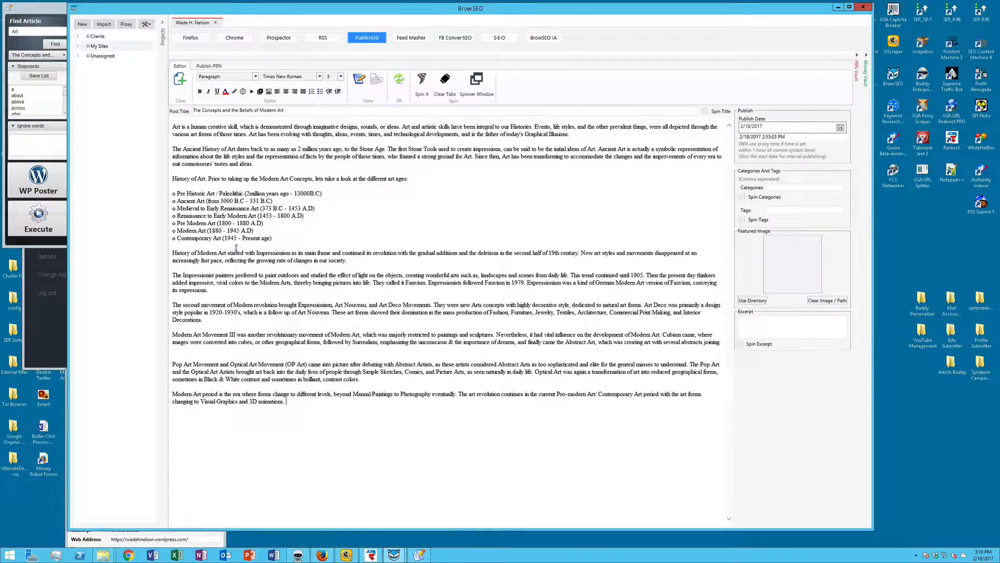
Step: Split the opening paragraph into separate paragraphs after "sounds, or ideas." and after "integral to our Histories."
click(401, 127)
key(Return)
key(Return)
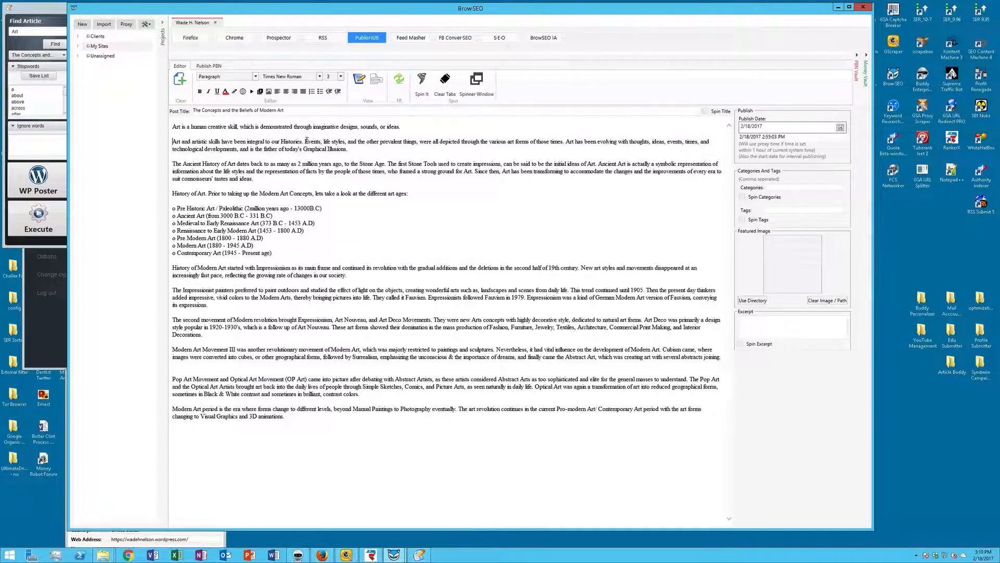
click(304, 141)
key(Return)
key(Return)
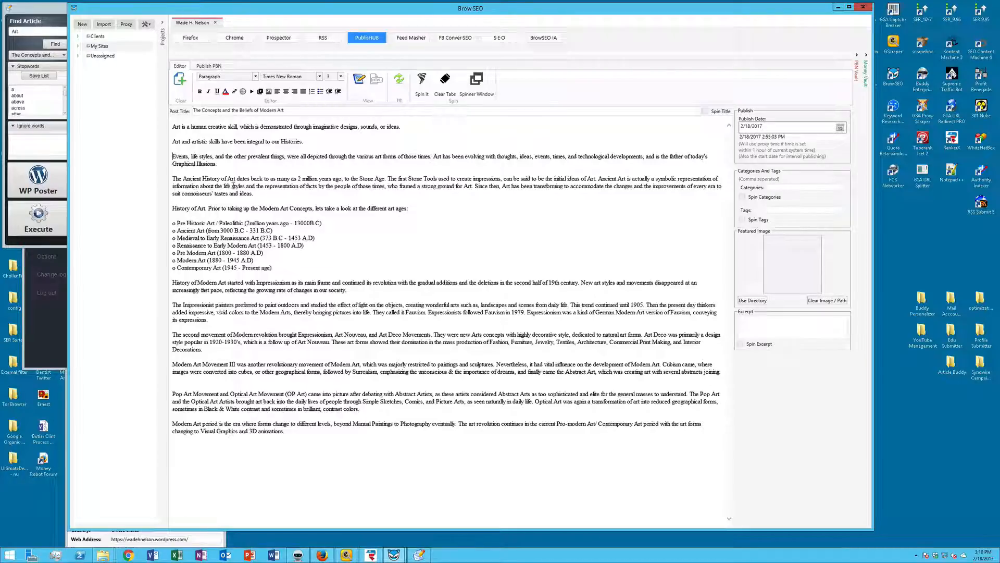
Step: Put the sentence "The Ancient History of Art dates back...to the Stone Age." in its own paragraph and format it as Heading 2
click(386, 178)
key(Return)
drag(386, 178, 156, 178)
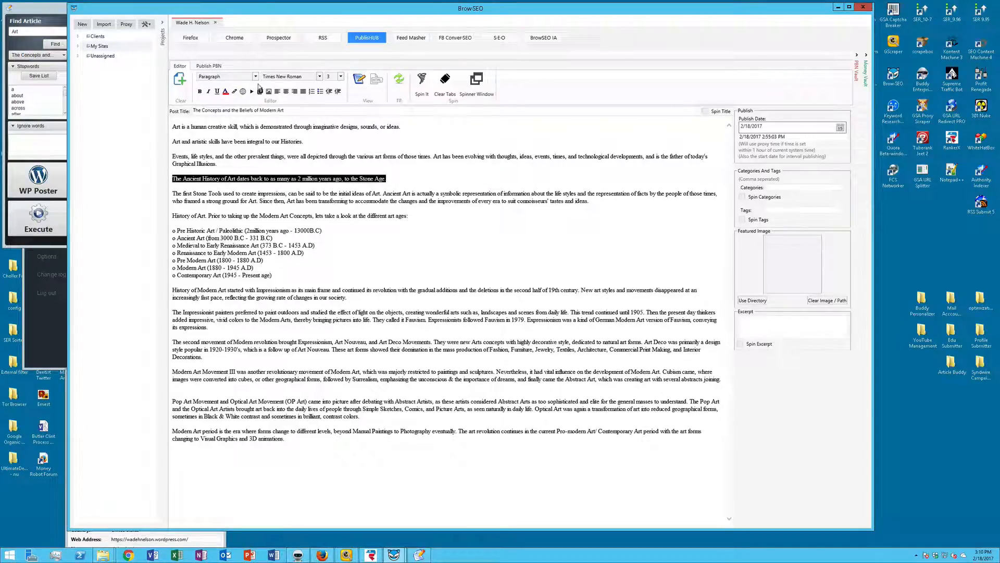
click(255, 76)
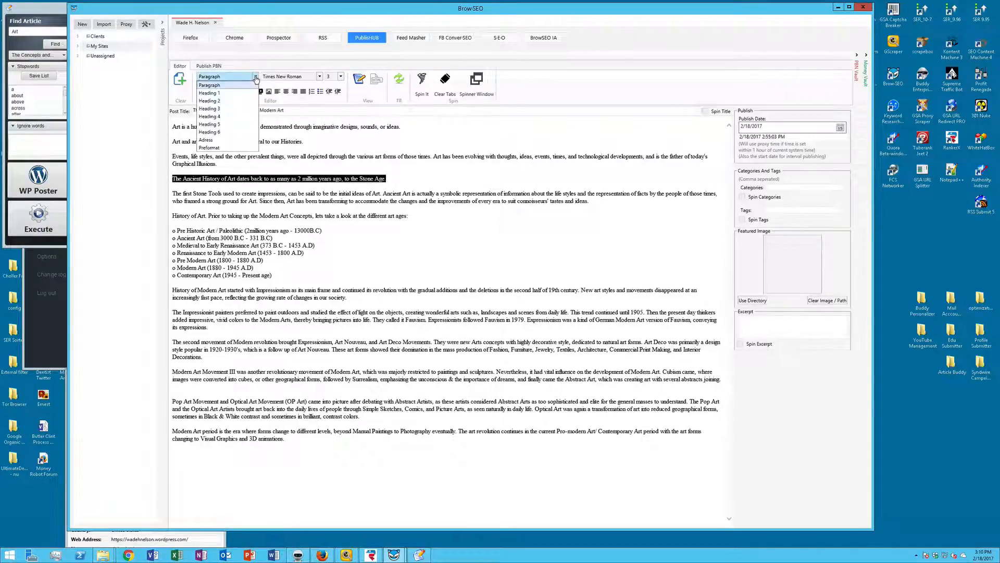
click(211, 100)
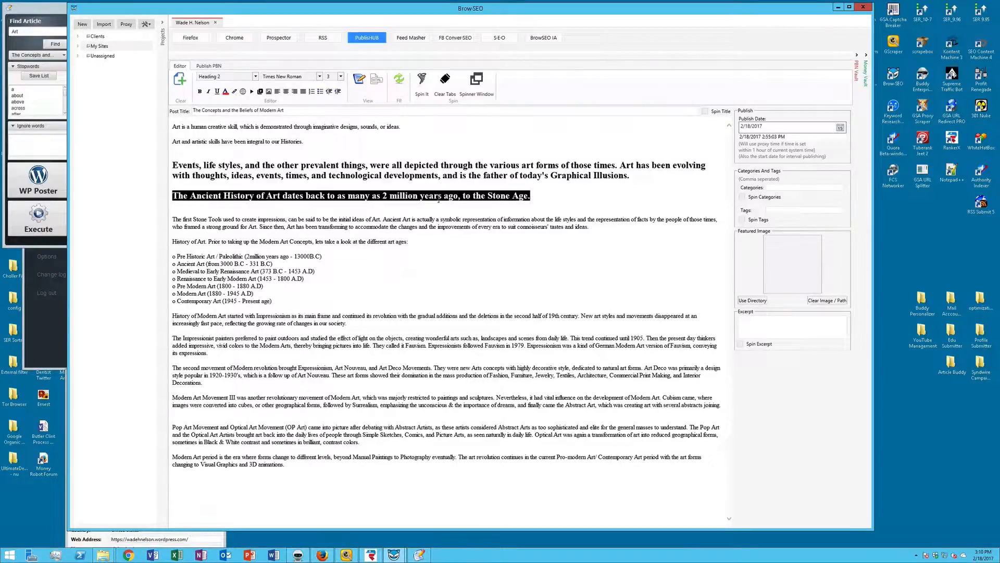
Step: Redo the paragraph break before the heading "The Ancient History of Art dates back" so it is separate from the preceding paragraph
click(199, 190)
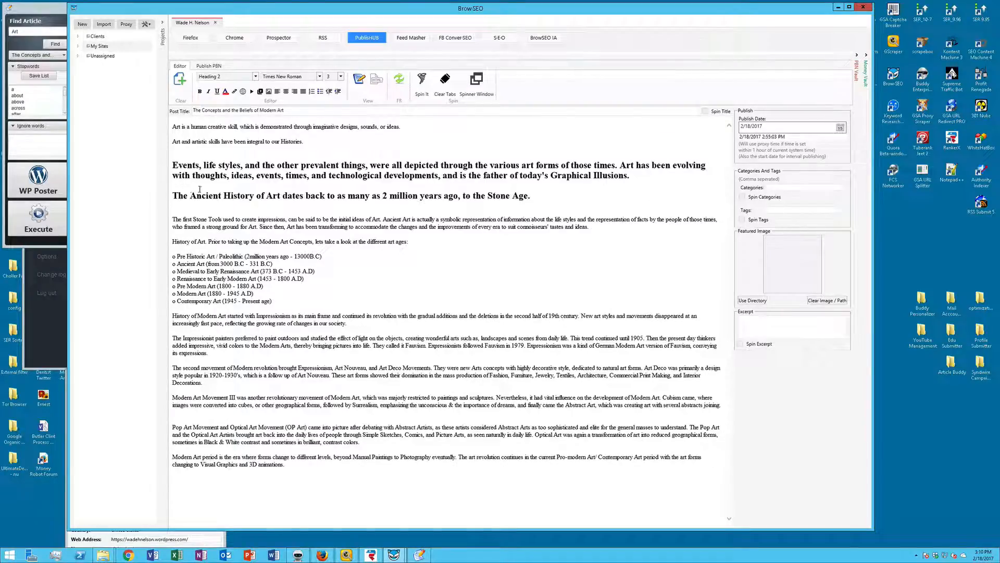
click(174, 195)
key(BackSpace)
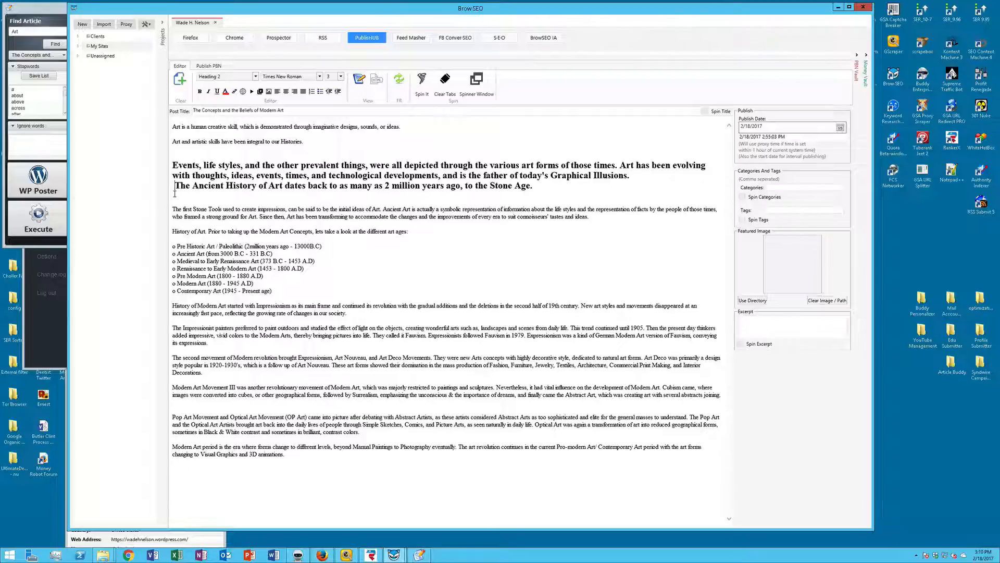
key(BackSpace)
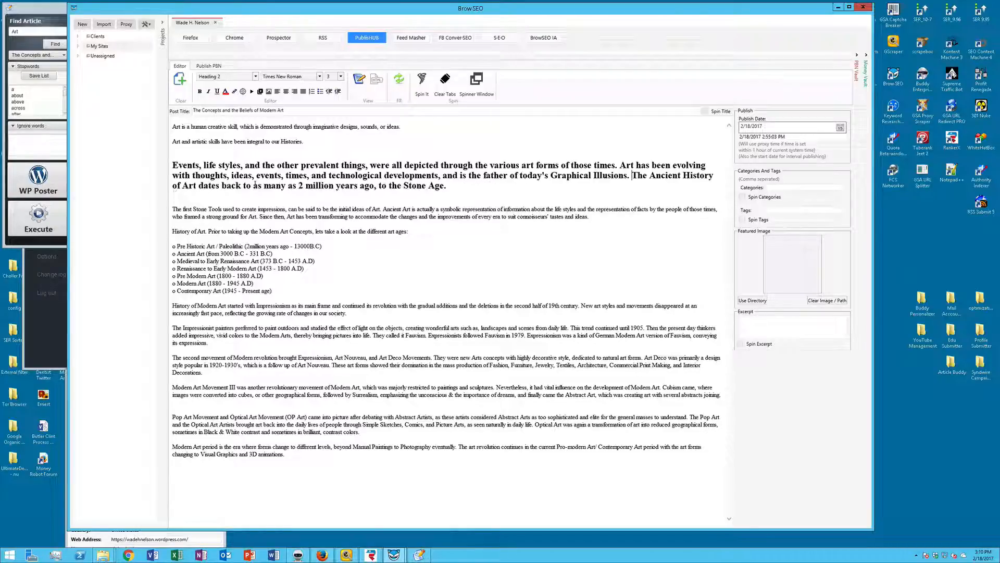
key(Return)
key(Return)
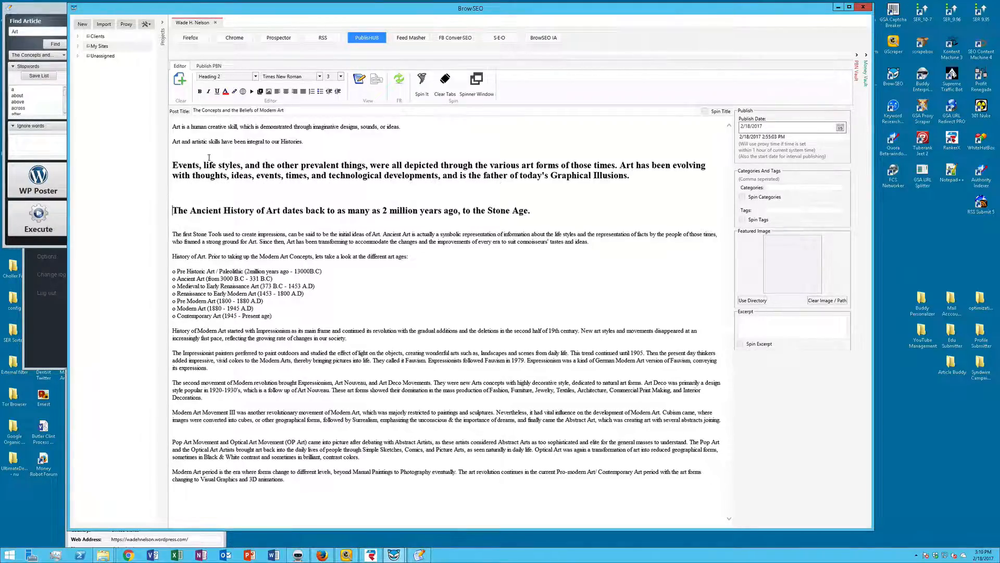
Step: Set the "Events, life styles" paragraph to the Paragraph style and delete the empty line below it
click(175, 155)
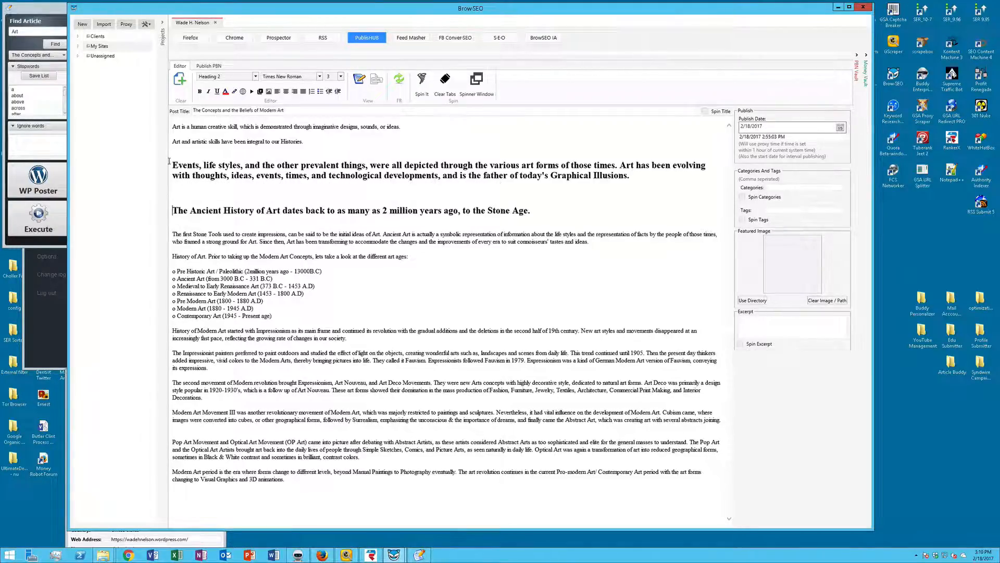
click(250, 77)
click(209, 85)
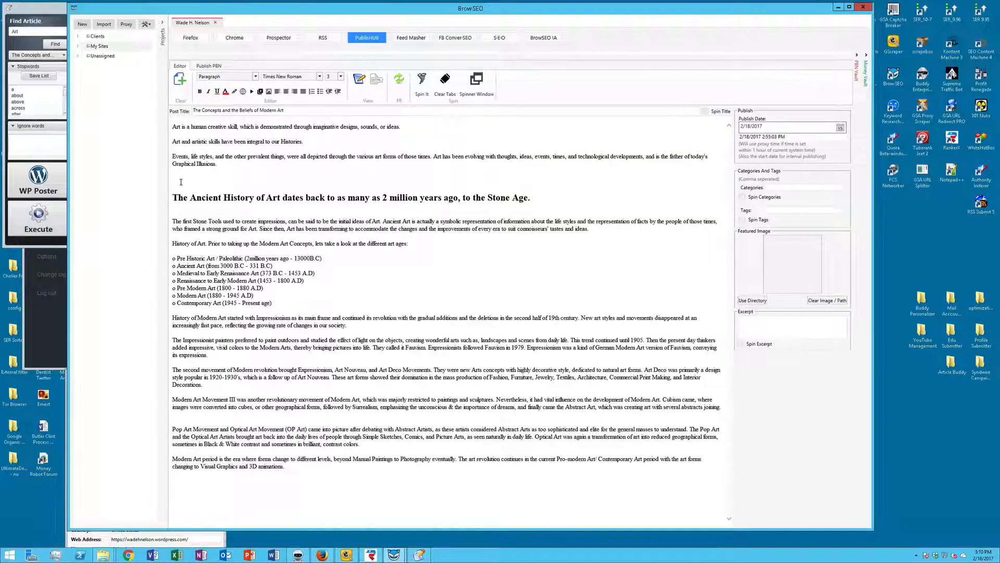
key(Delete)
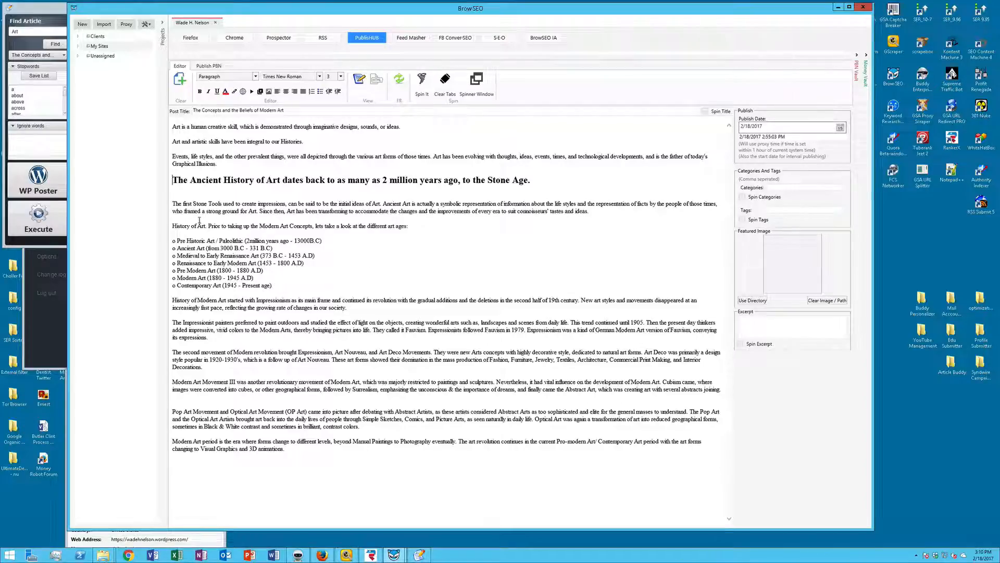
Step: Format the line "History of Art. Prior to taking up the Modern Art Concepts, lets take a look at the different art ages:" as Heading 3
drag(174, 225, 422, 232)
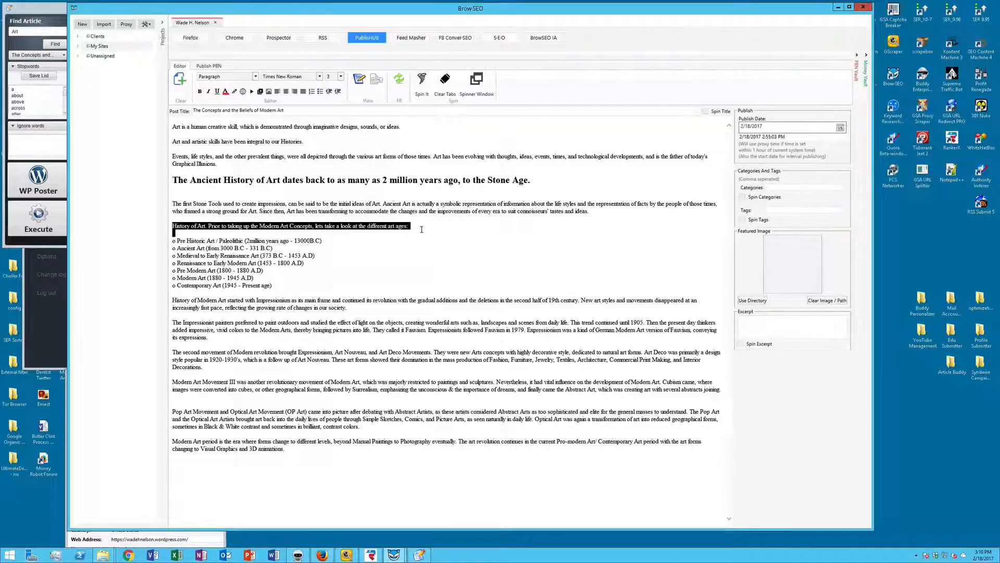
click(243, 241)
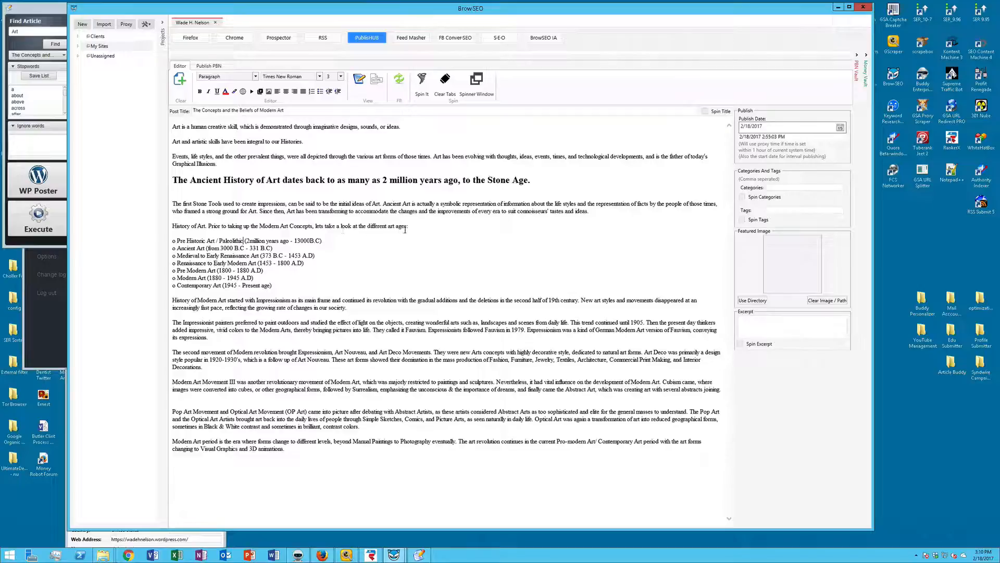
mouse_move(407, 227)
mouse_down()
mouse_move(174, 219)
mouse_move(414, 226)
mouse_up()
click(172, 226)
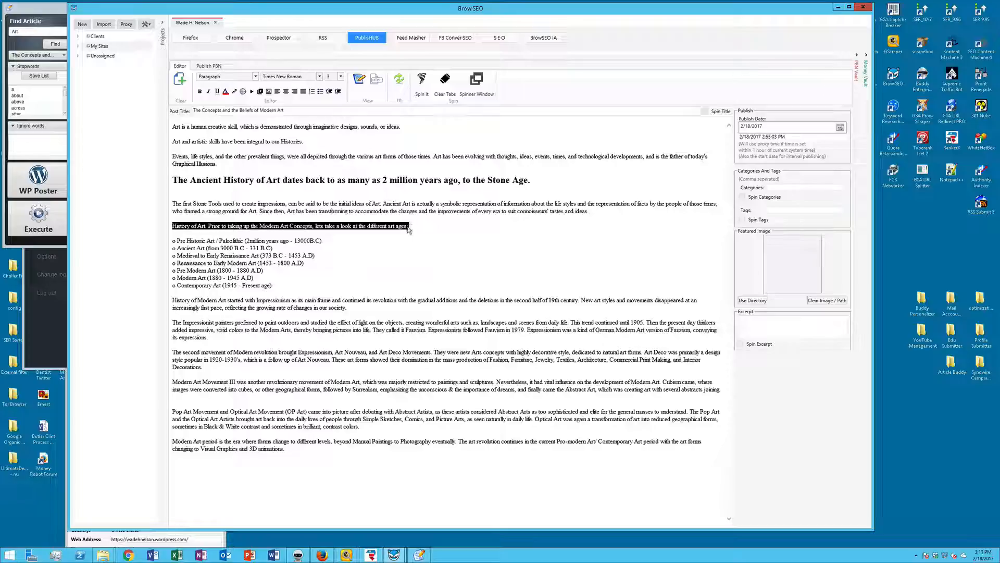
click(236, 77)
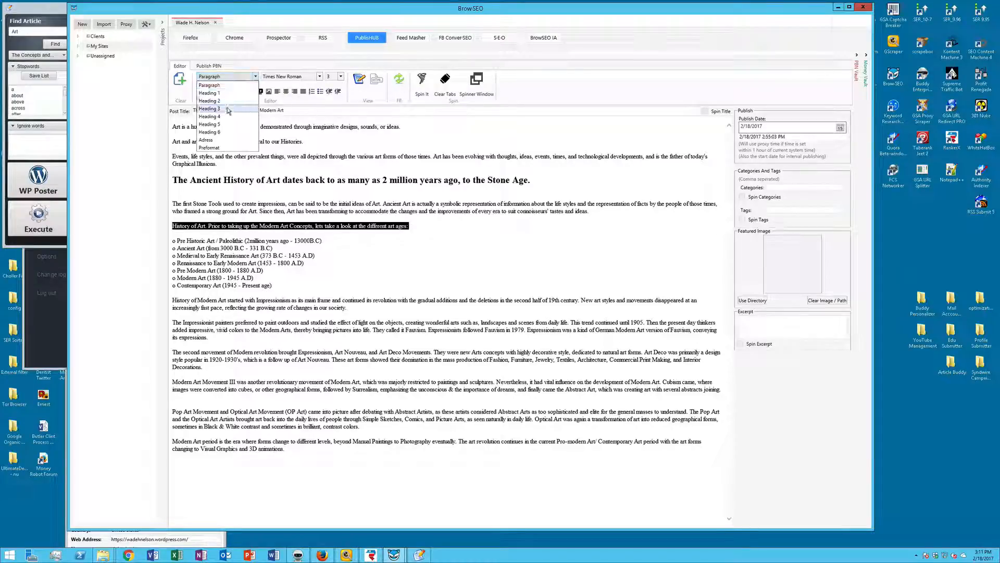
click(228, 109)
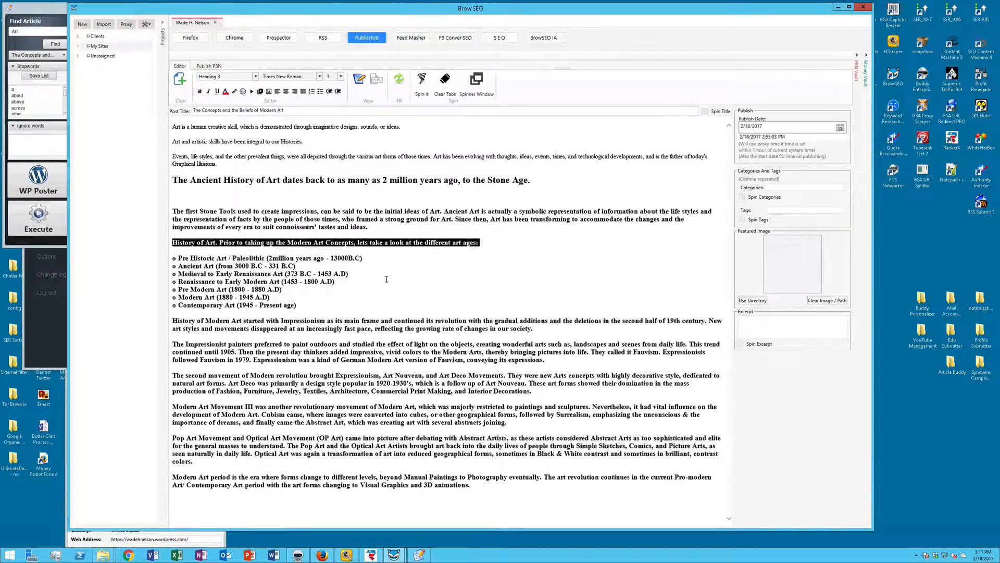
click(386, 280)
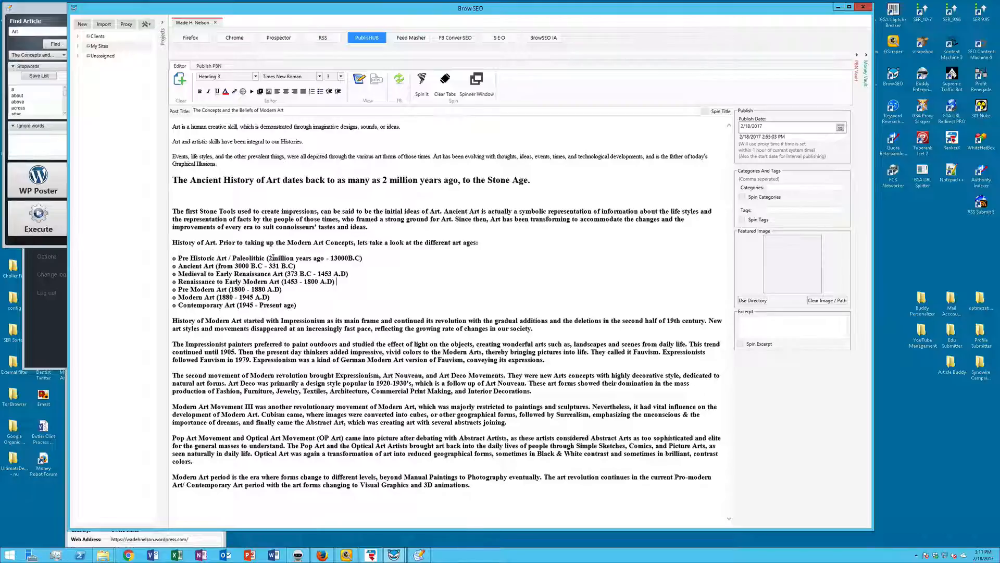
Step: Redo the paragraph break between the "first Stone Tools" paragraph and the "History of Art" line
click(172, 243)
key(BackSpace)
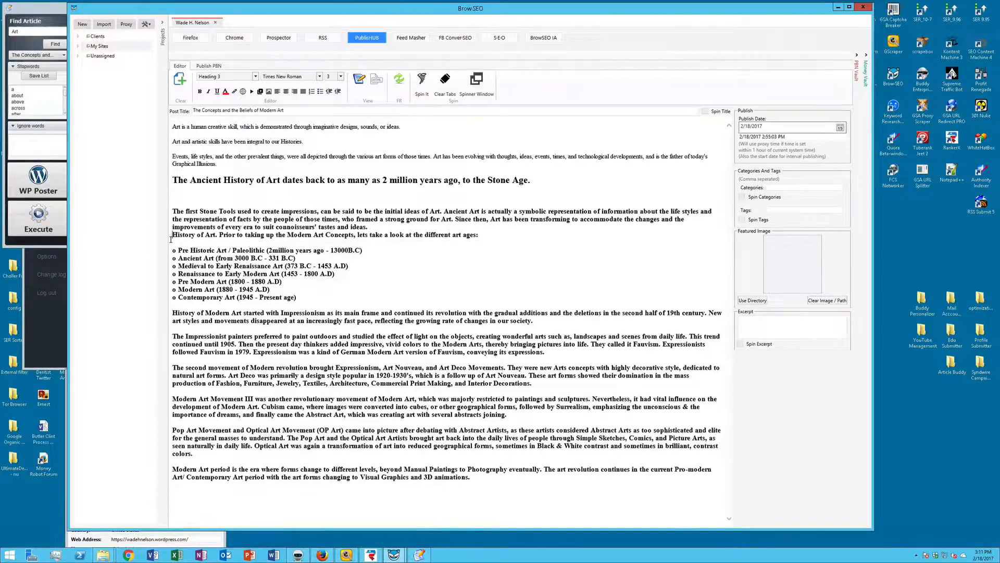
key(BackSpace)
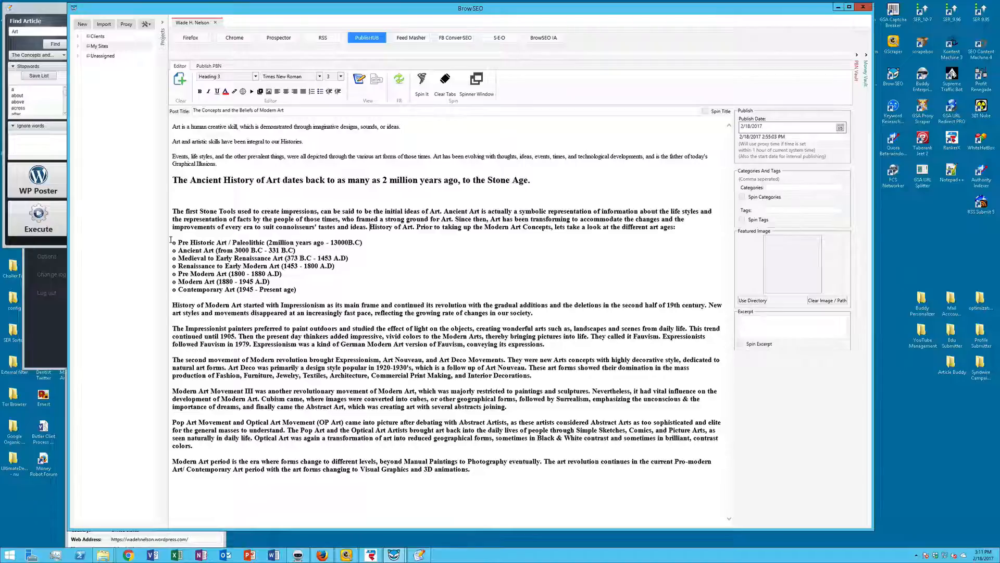
key(Return)
Step: Set the "first Stone Tools" paragraph to the Paragraph style and delete the empty line above it
click(173, 211)
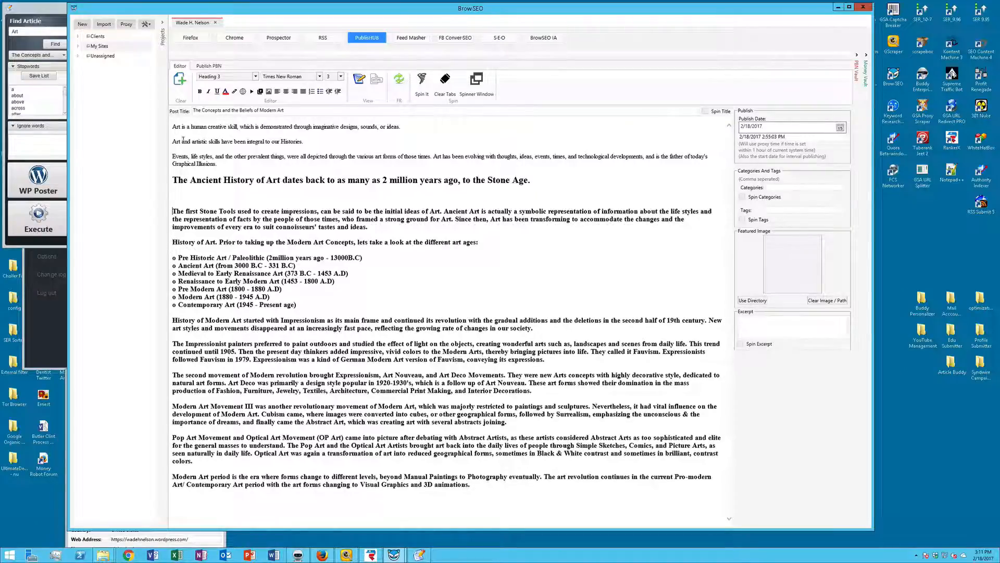
click(214, 77)
click(215, 87)
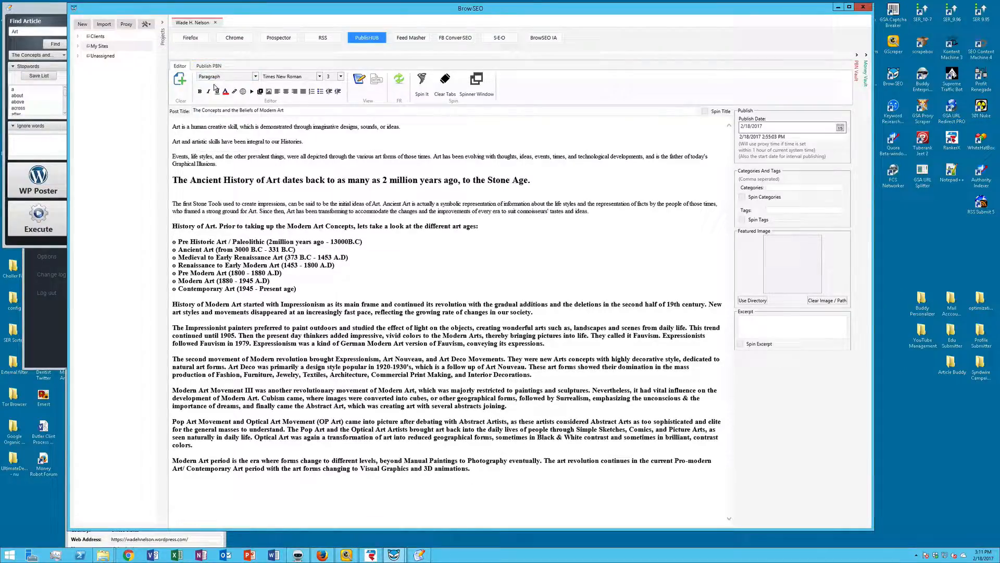
click(188, 192)
key(Delete)
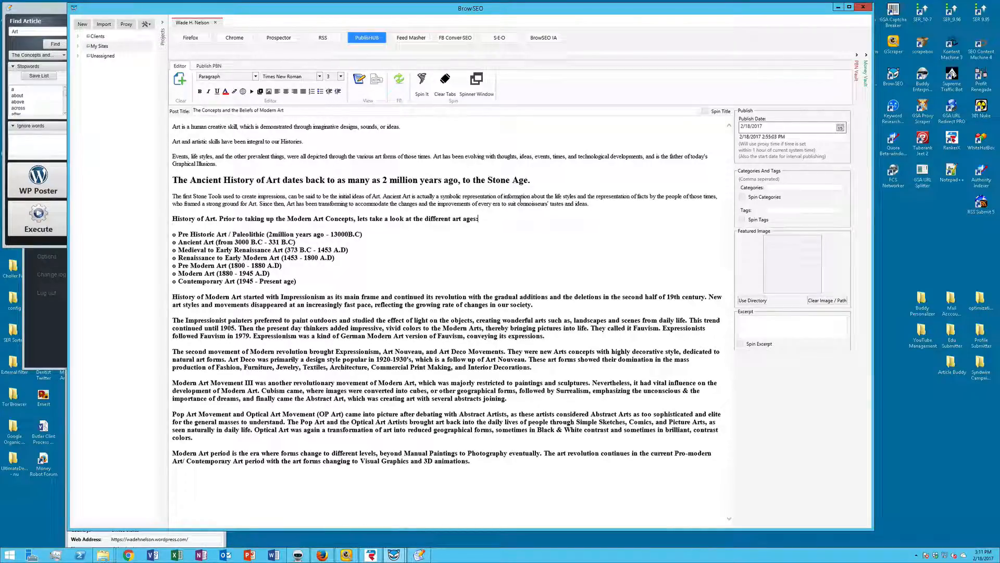
Step: Separate the list of art ages from the "History of Art" heading with a new paragraph break, without extra empty lines
key(Return)
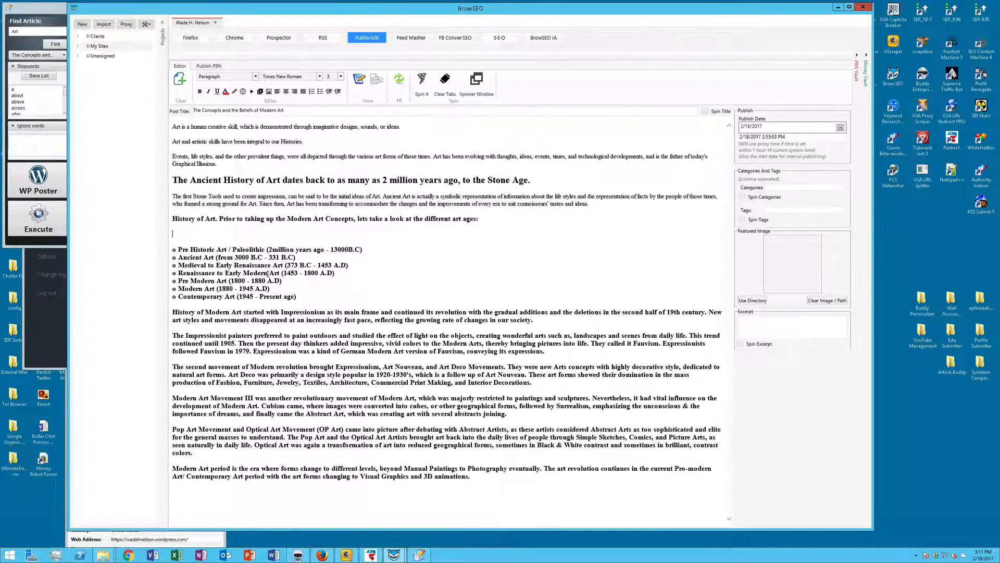
key(Delete)
key(Delete)
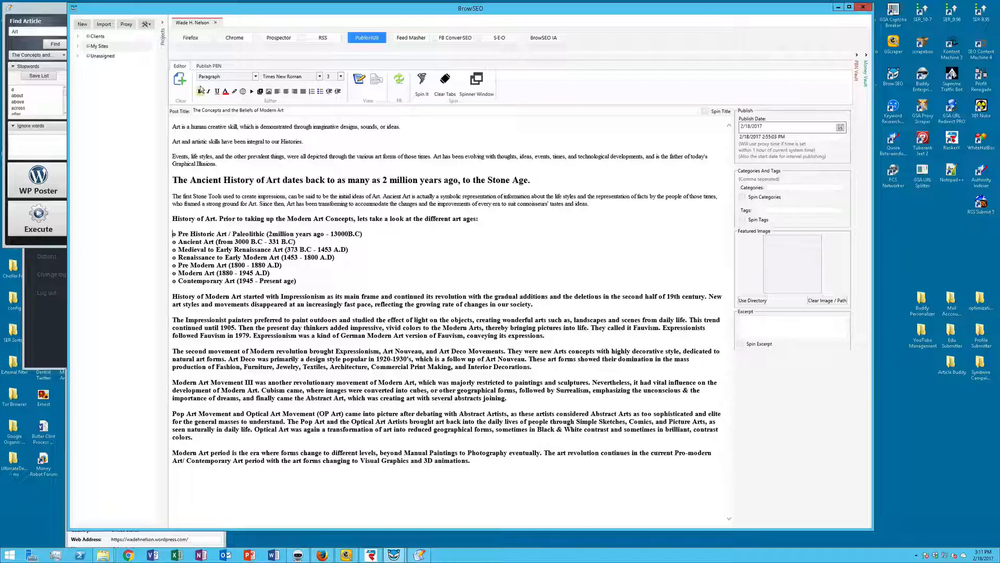
Step: Apply the Paragraph style to everything from the list of art ages through the end of the article
click(216, 78)
click(213, 86)
drag(173, 233, 569, 477)
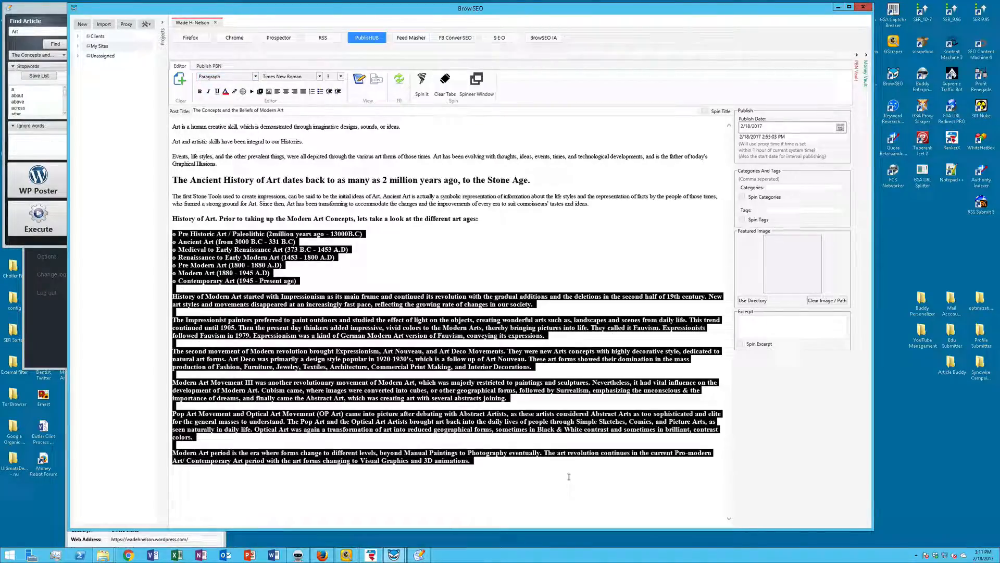
click(229, 77)
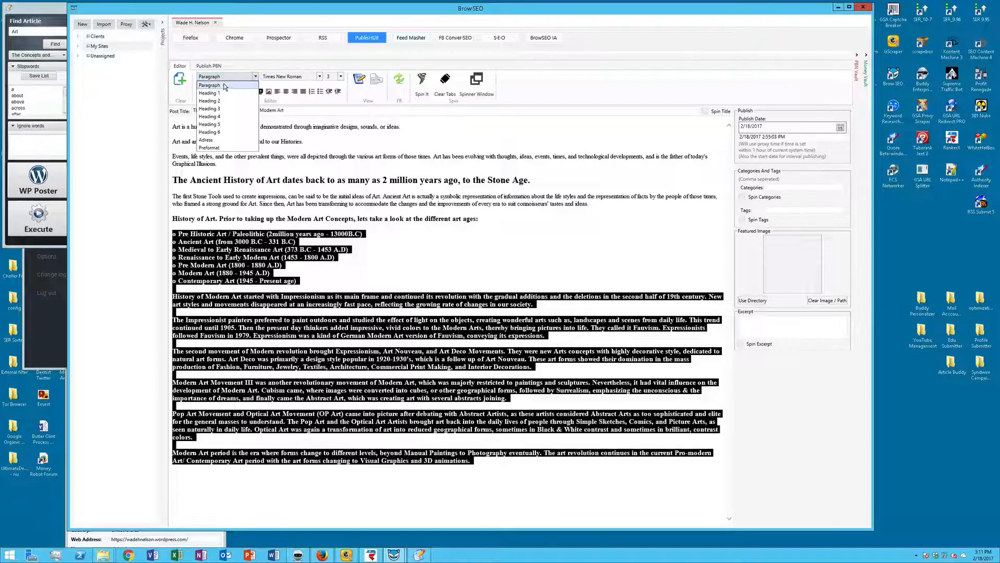
click(223, 92)
click(225, 77)
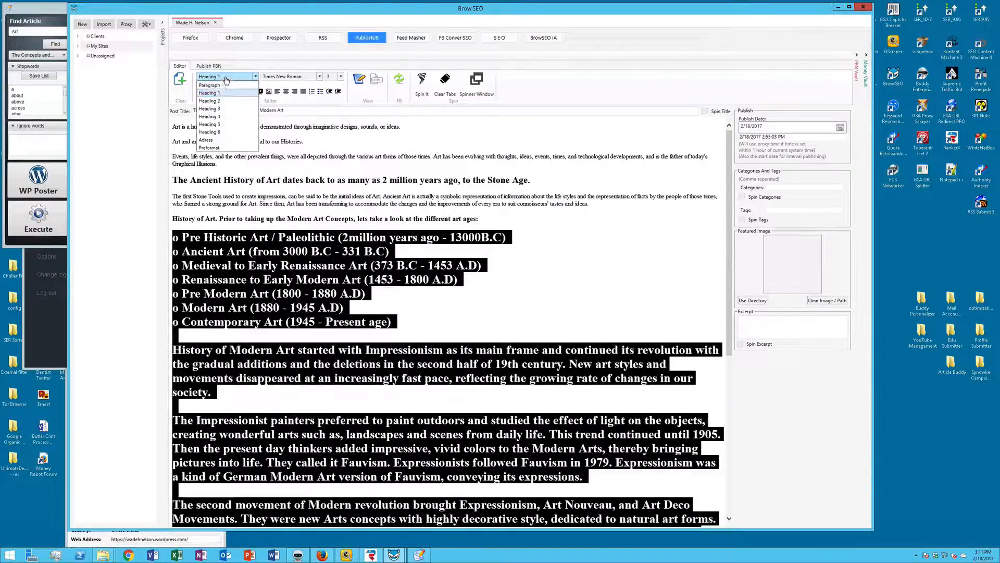
click(222, 85)
click(375, 288)
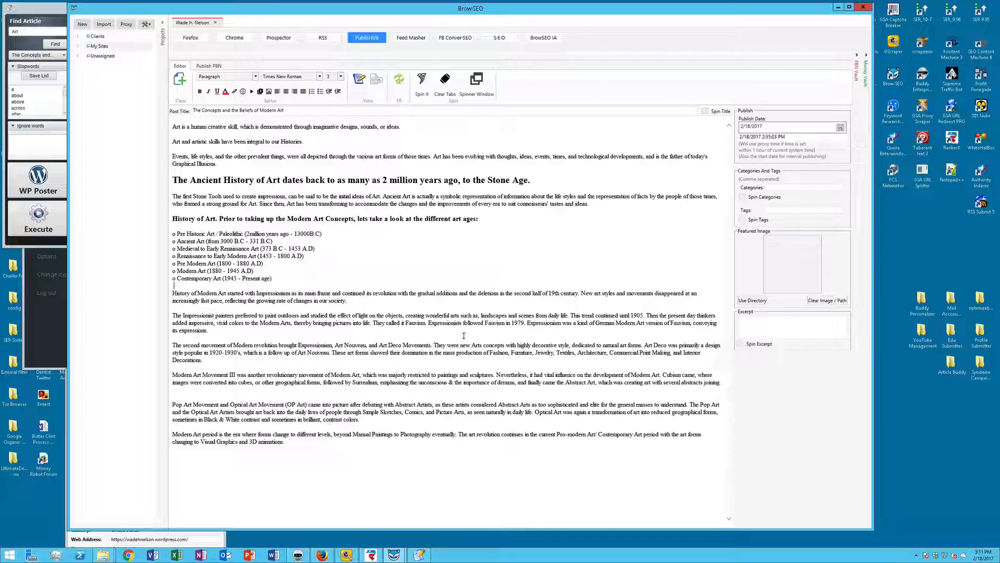
Step: Enter the category "Modern Art" and the tags "Concepts, Modern Art, History of Art" for the post
click(774, 188)
text(n Art)
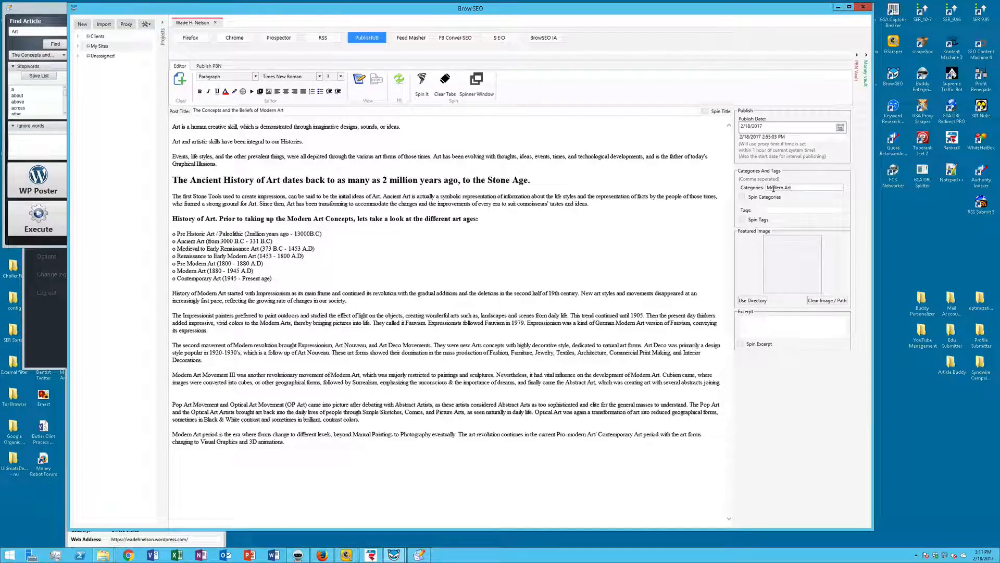
click(791, 211)
text(concepts, M)
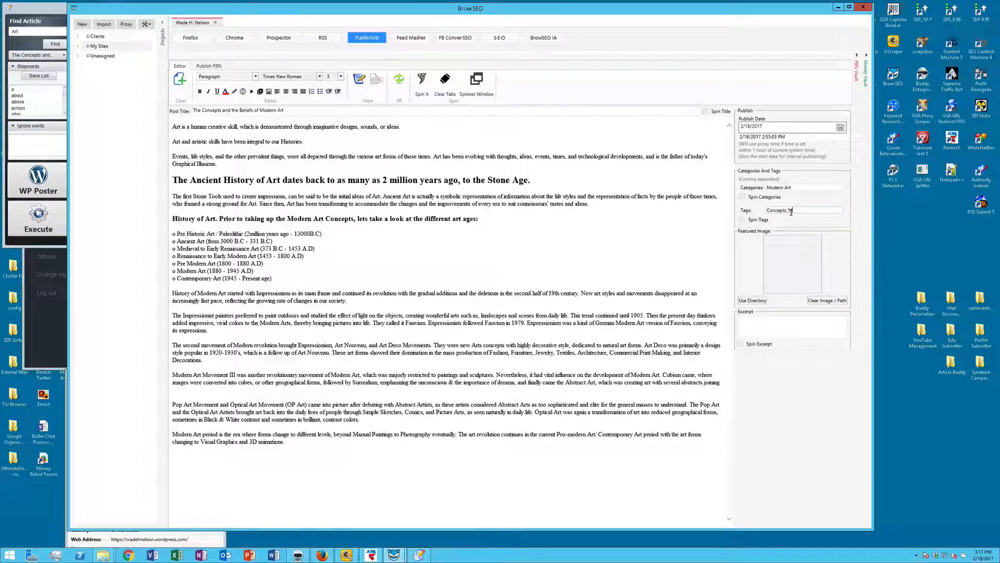
text(oderna Art, History of Art)
Step: Replace the post's category with "History of Art"
click(794, 187)
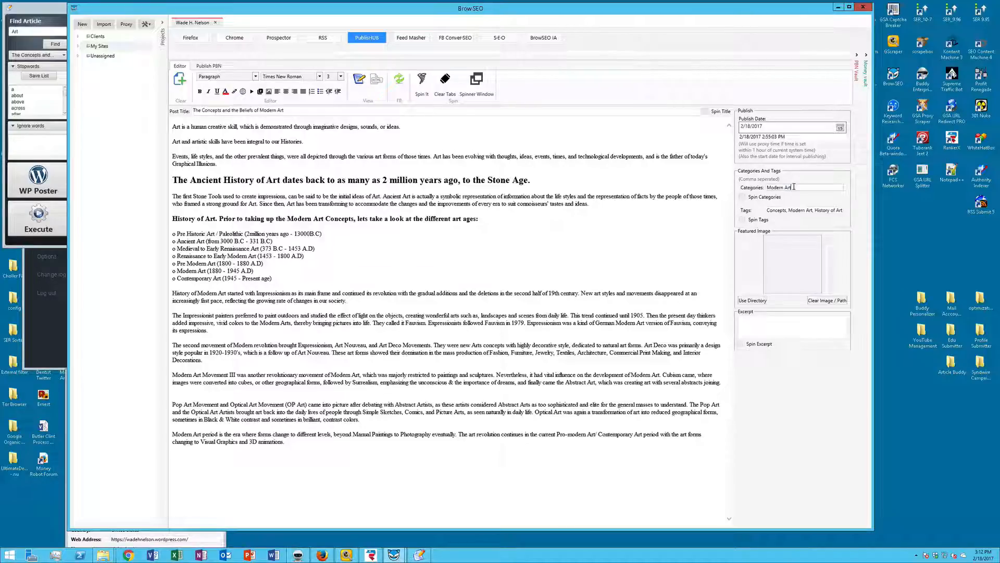
drag(793, 187, 746, 191)
text(History)
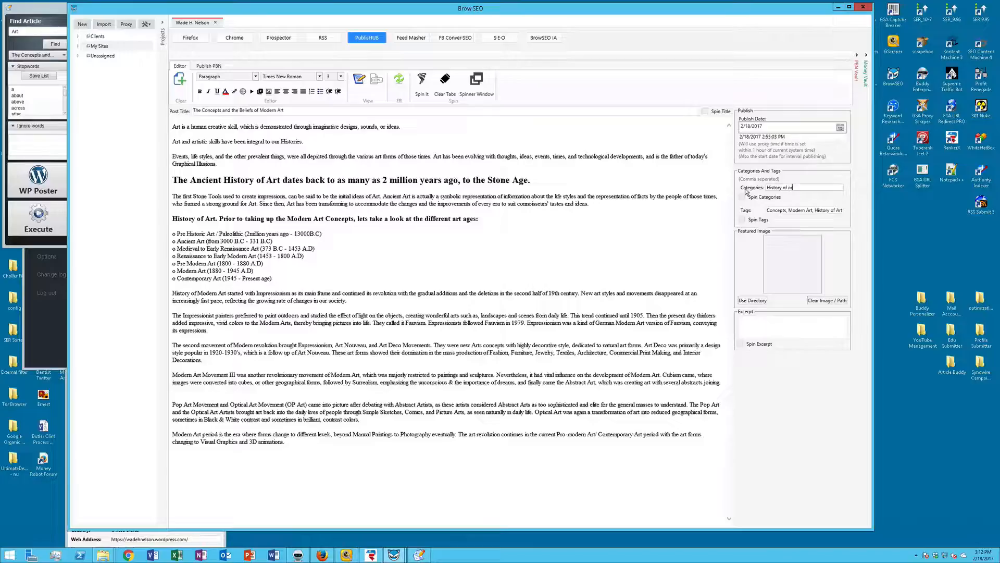
text( of Art)
Step: View the WordPress site's home page in the built-in Firefox browser and return to the PublisHUB editor
click(182, 38)
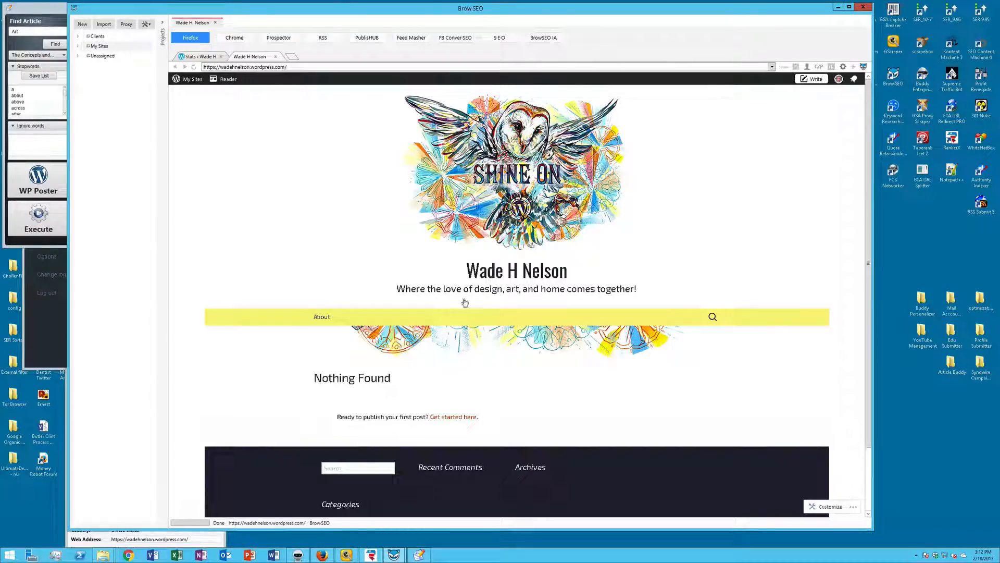
click(368, 38)
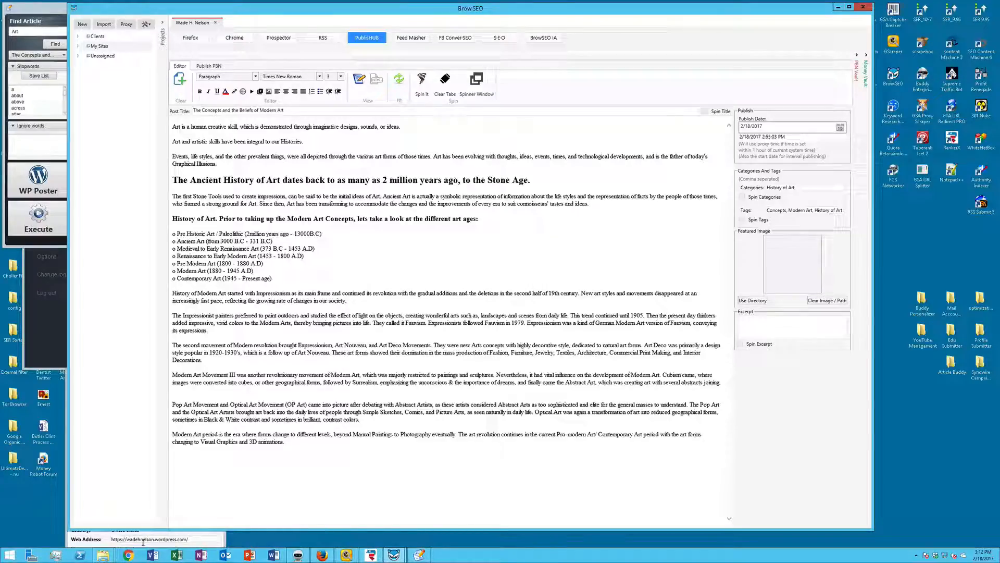
Step: Look through the Downloads and Dropbox folders in File Explorer, select the "Snow Moon" file, and return to BrowSEO
mouse_move(103, 555)
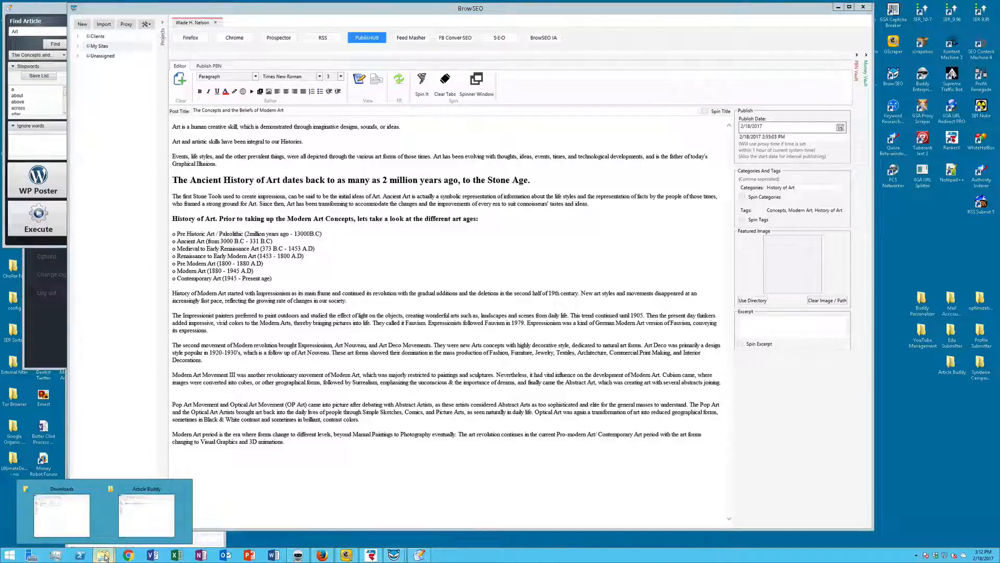
click(61, 500)
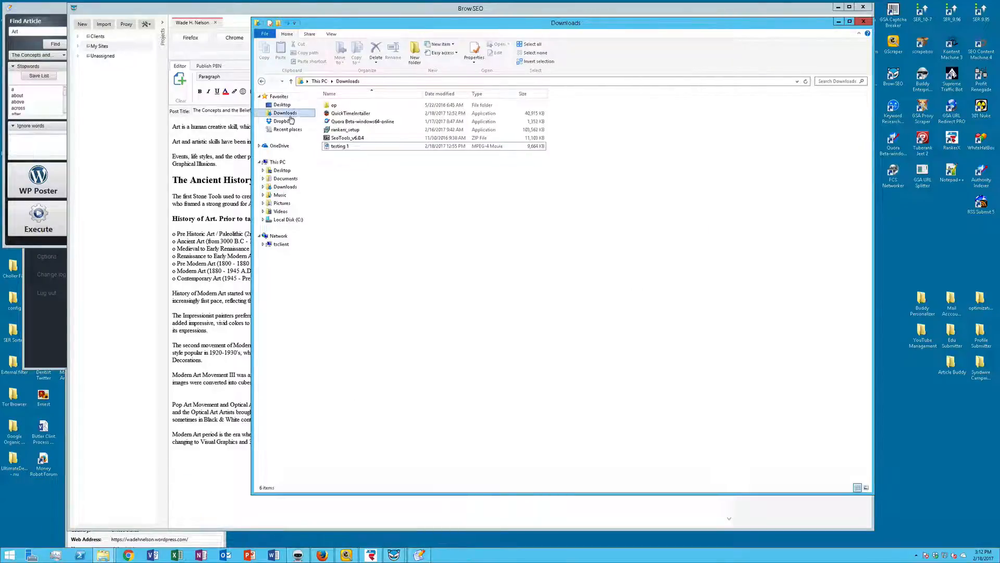
click(291, 120)
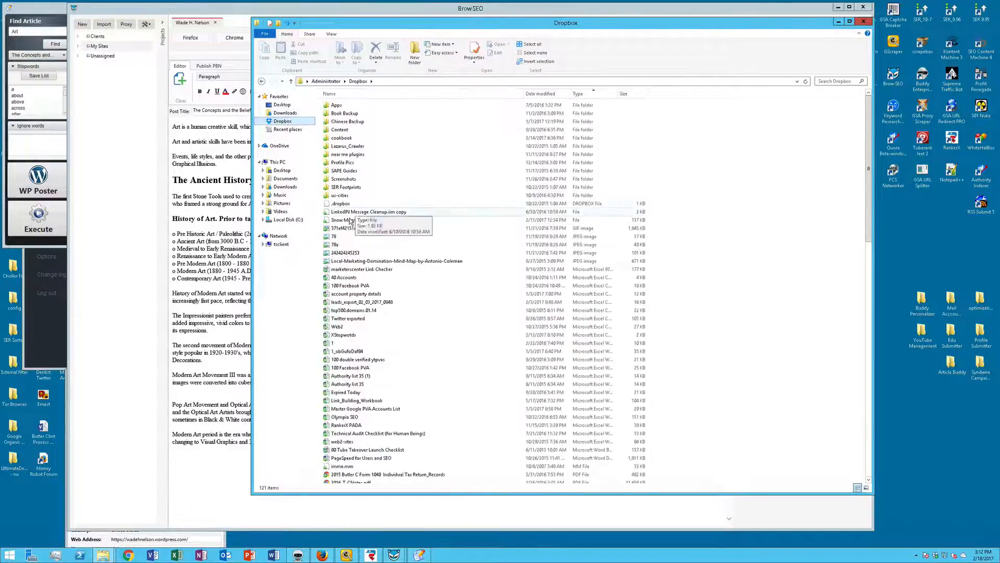
click(350, 220)
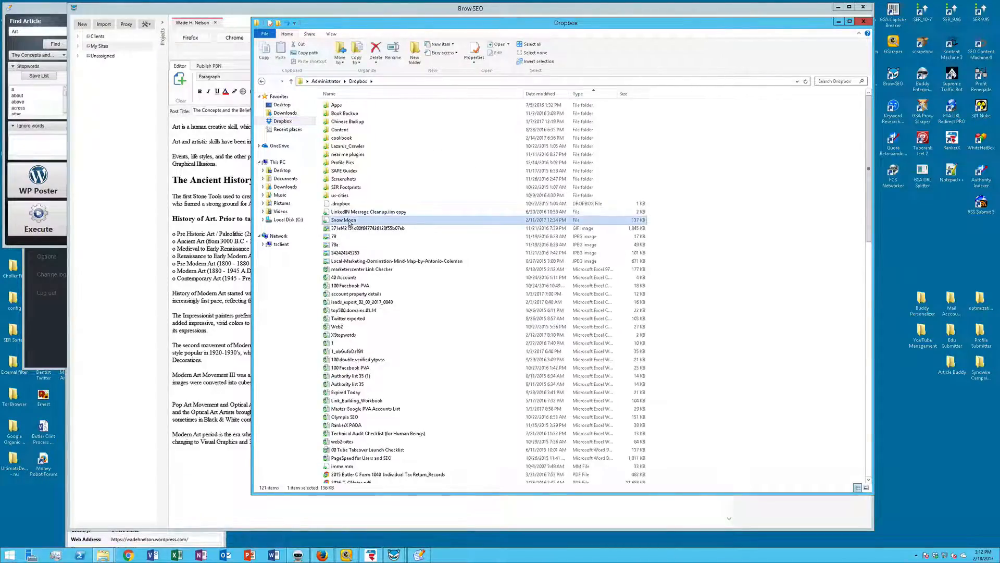
click(613, 11)
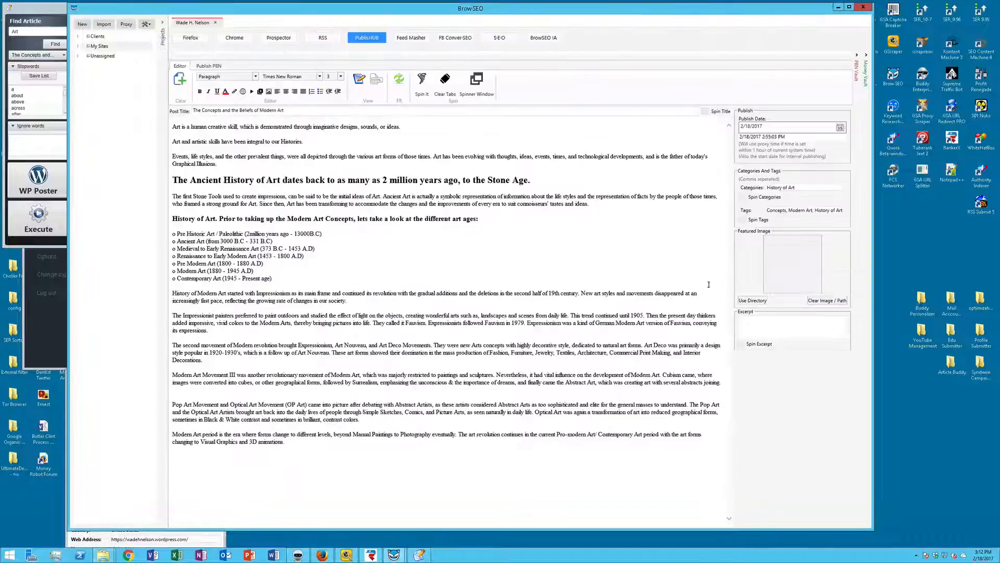
click(764, 300)
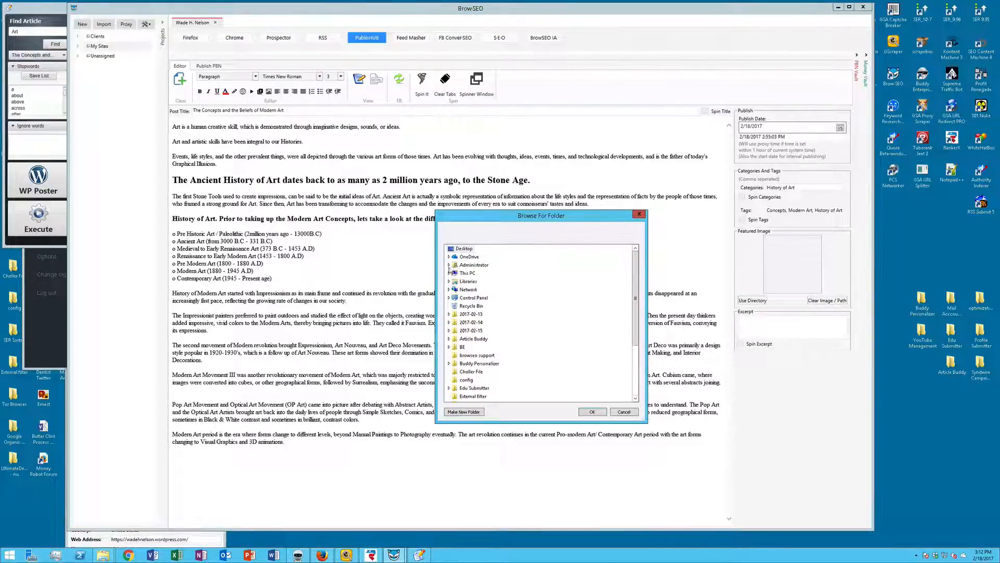
click(449, 273)
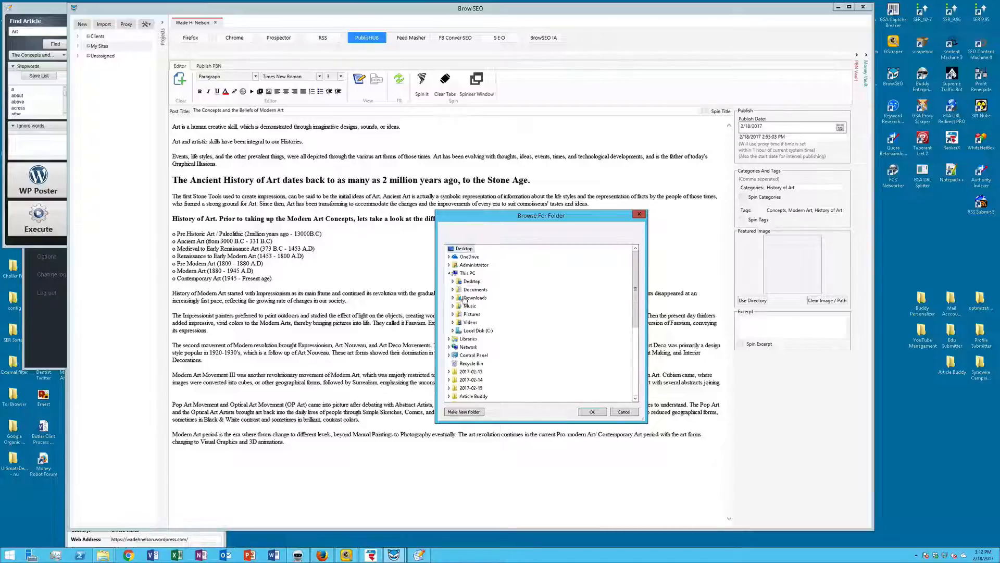
click(452, 330)
scroll(457, 265, down, 5)
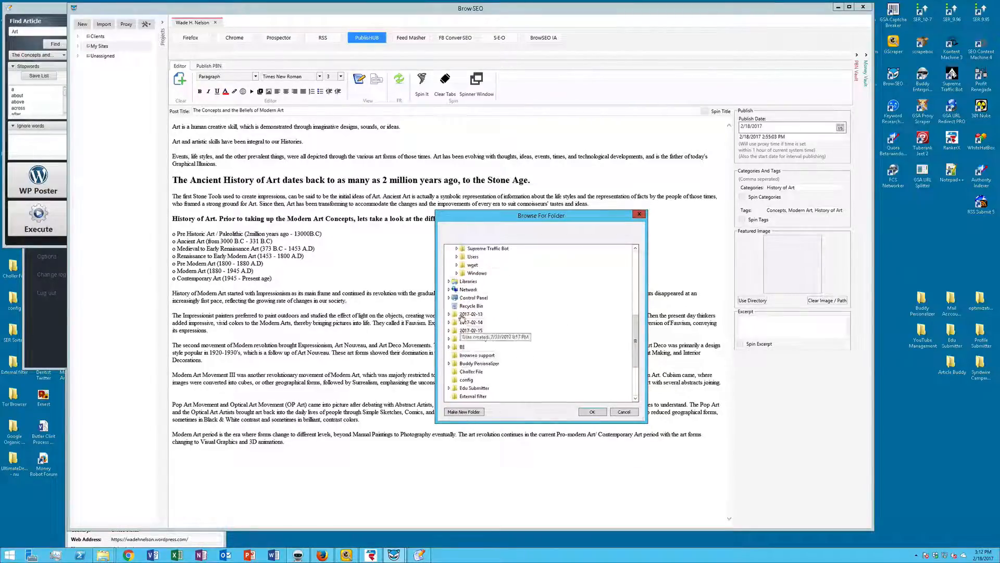
click(457, 258)
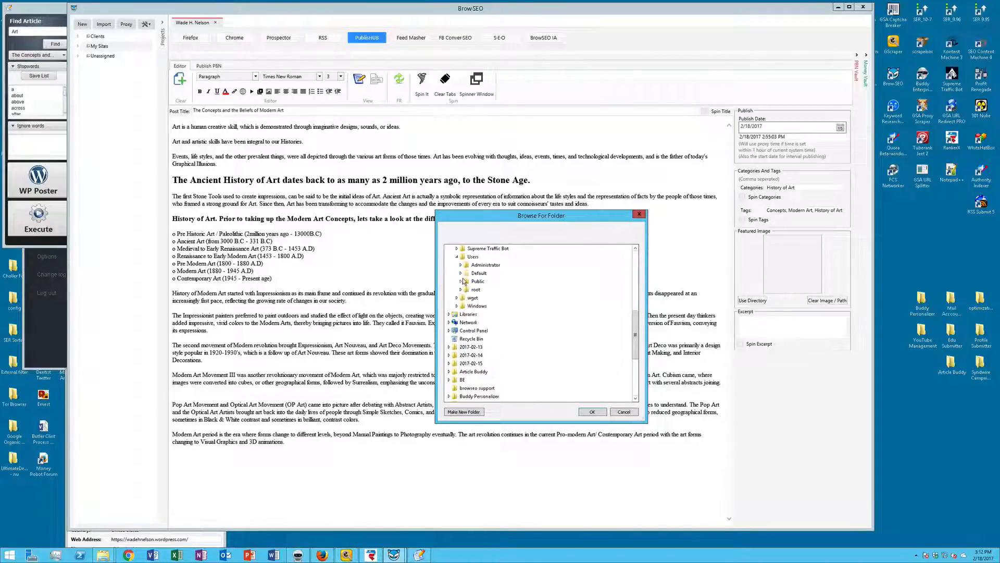
scroll(468, 318, up, 1)
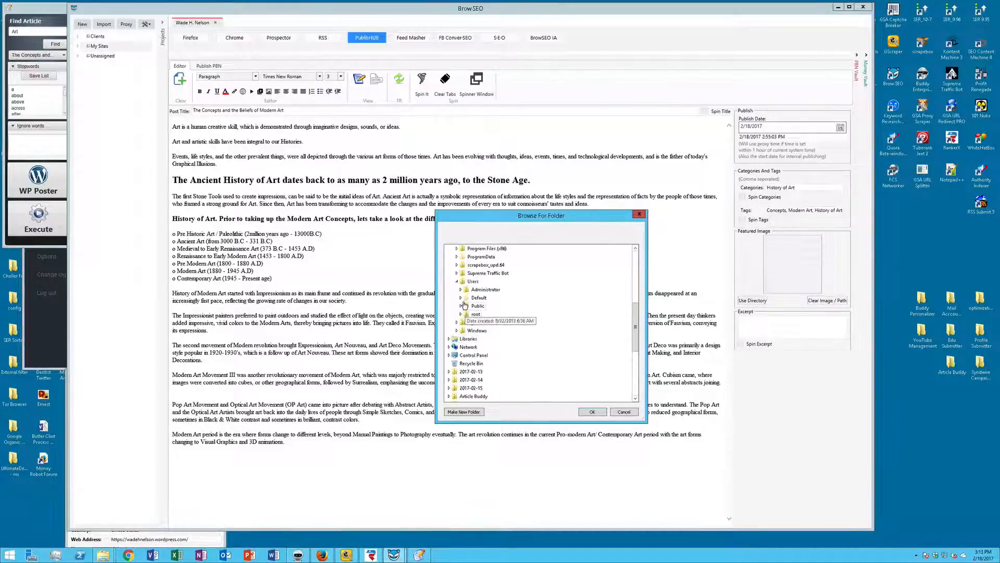
click(460, 289)
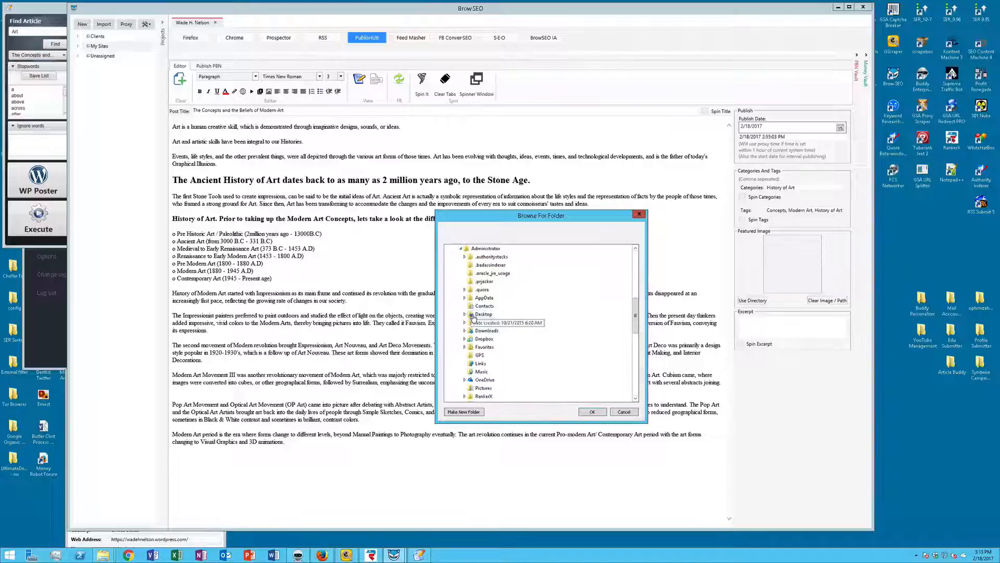
double_click(481, 339)
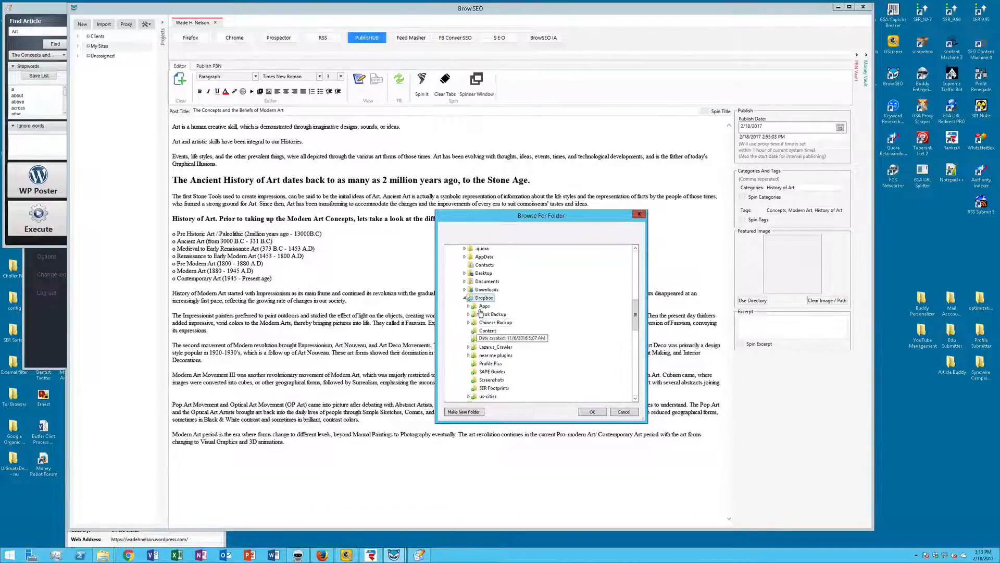
scroll(560, 345, down, 1)
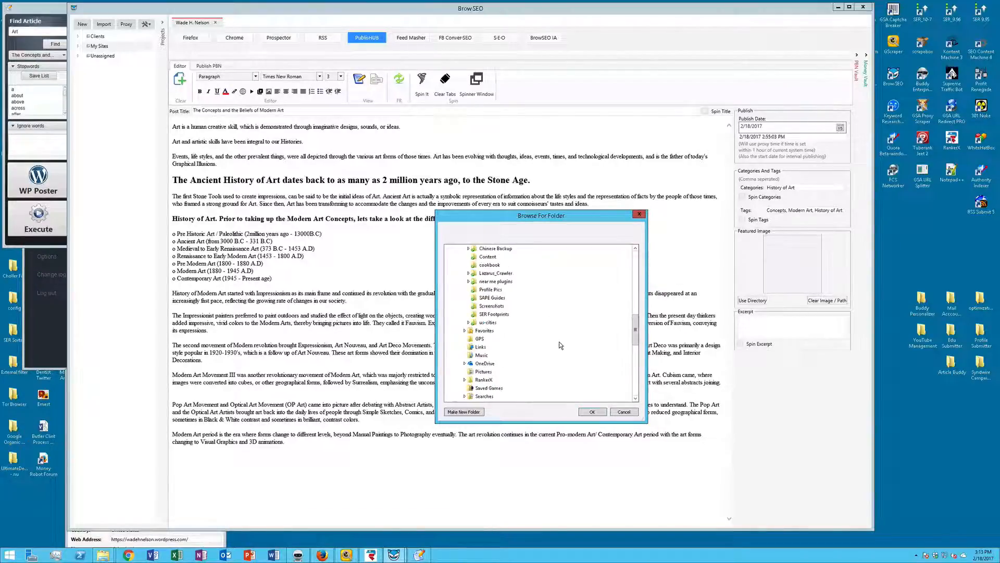
scroll(558, 342, up, 1)
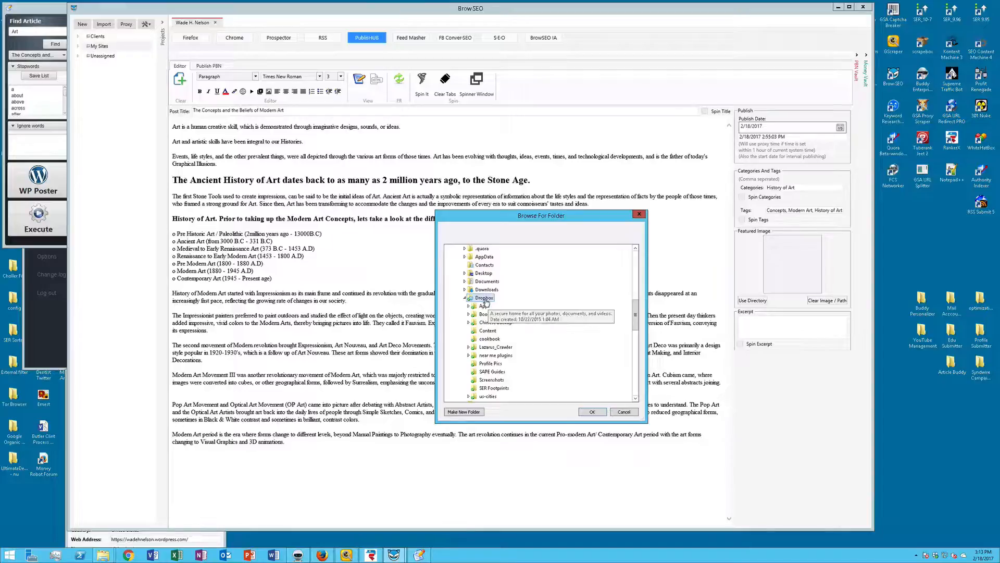
scroll(554, 330, down, 2)
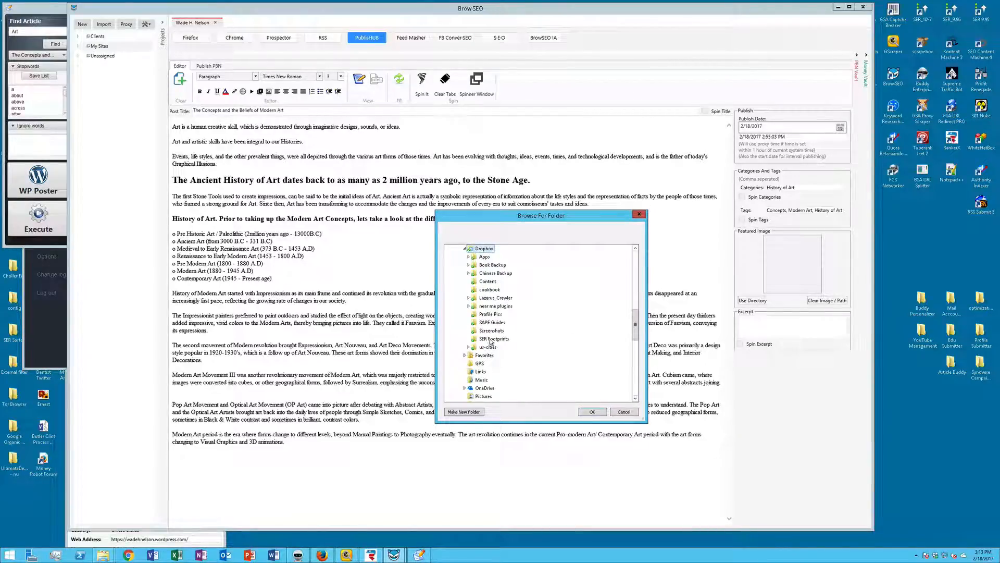
click(491, 317)
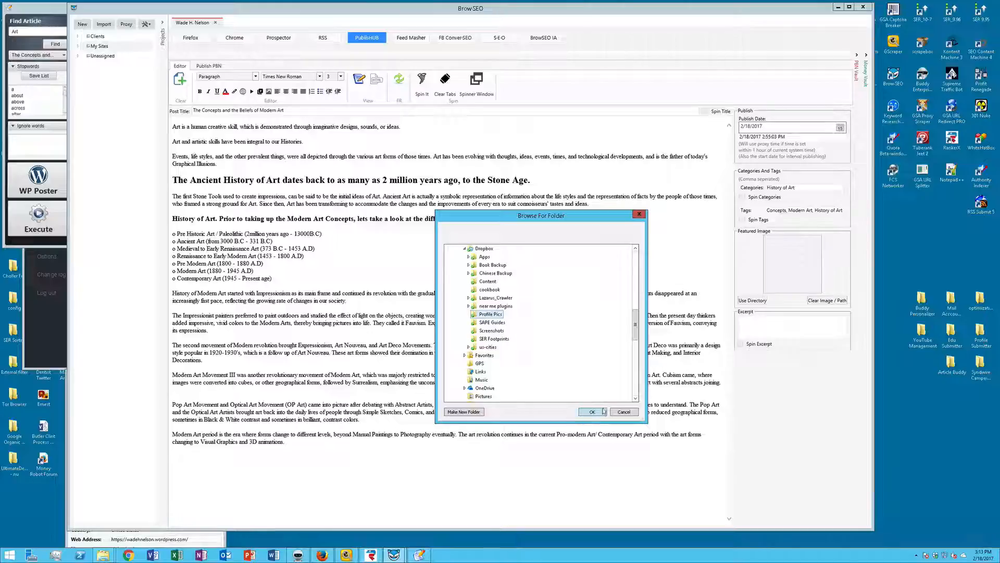
click(624, 412)
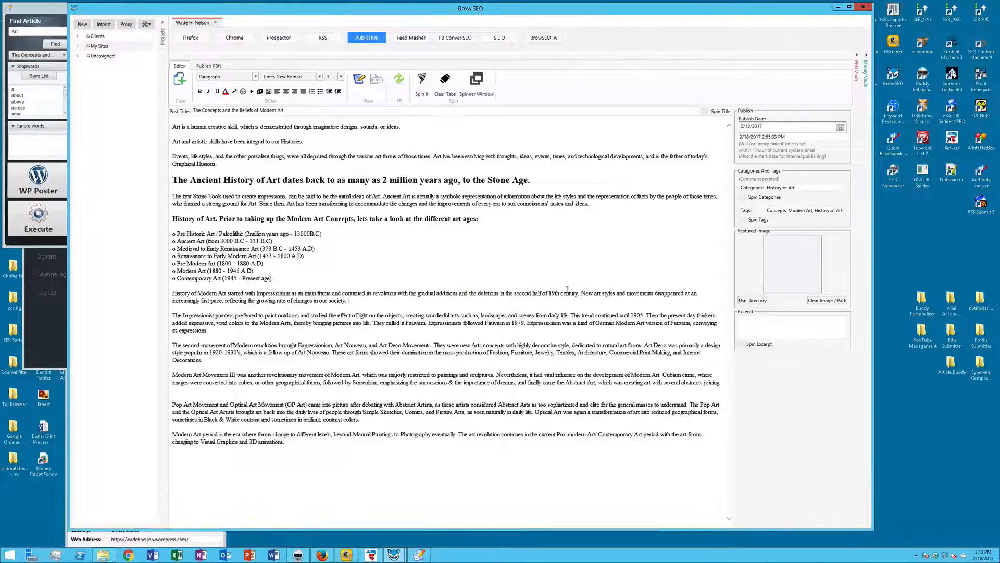
Step: Start inserting an image after the "Pre Modern Art (1800 - 1880 A.D)" line, choosing the "Snow Moon" file from the Dropbox folder
click(526, 263)
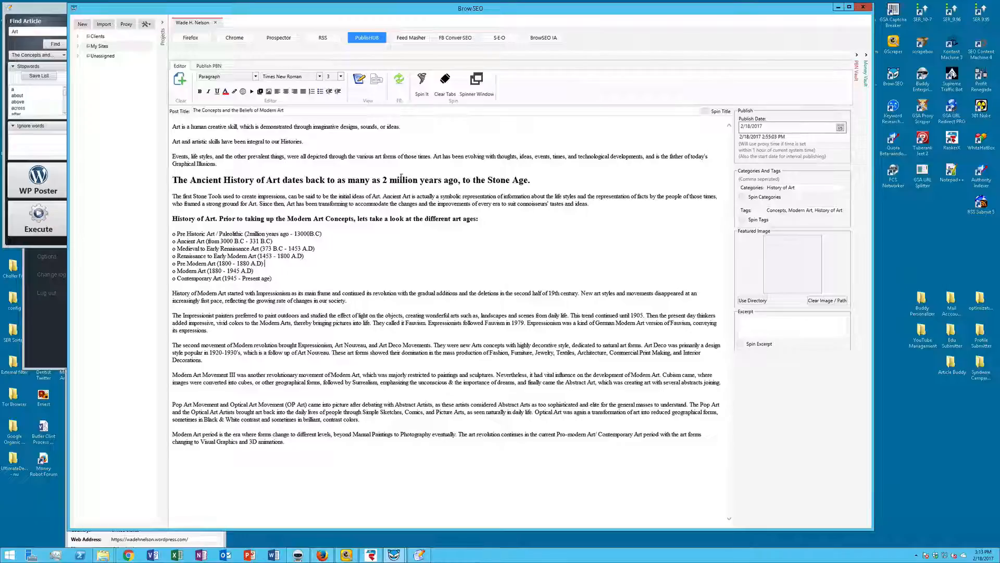
click(269, 92)
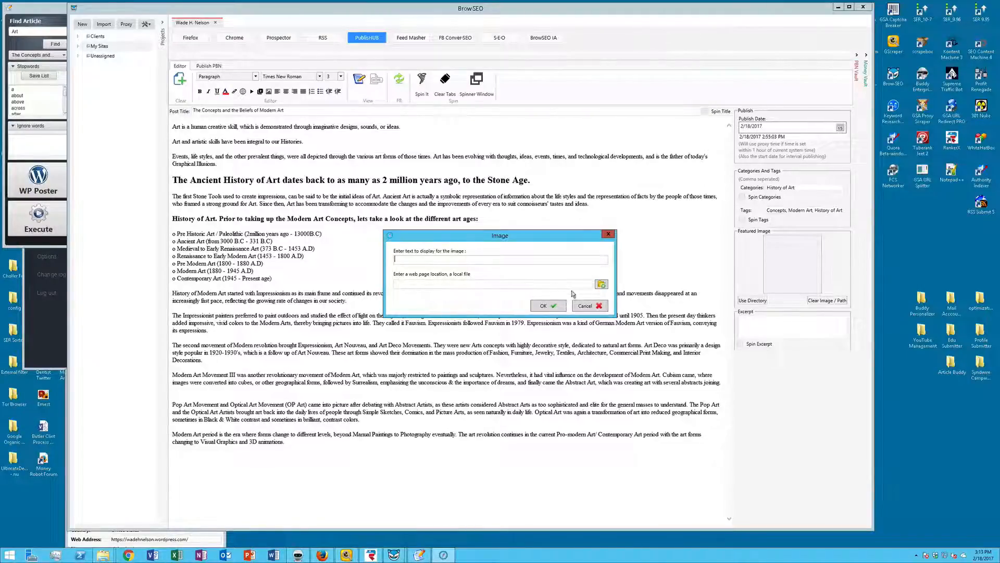
click(601, 284)
click(417, 312)
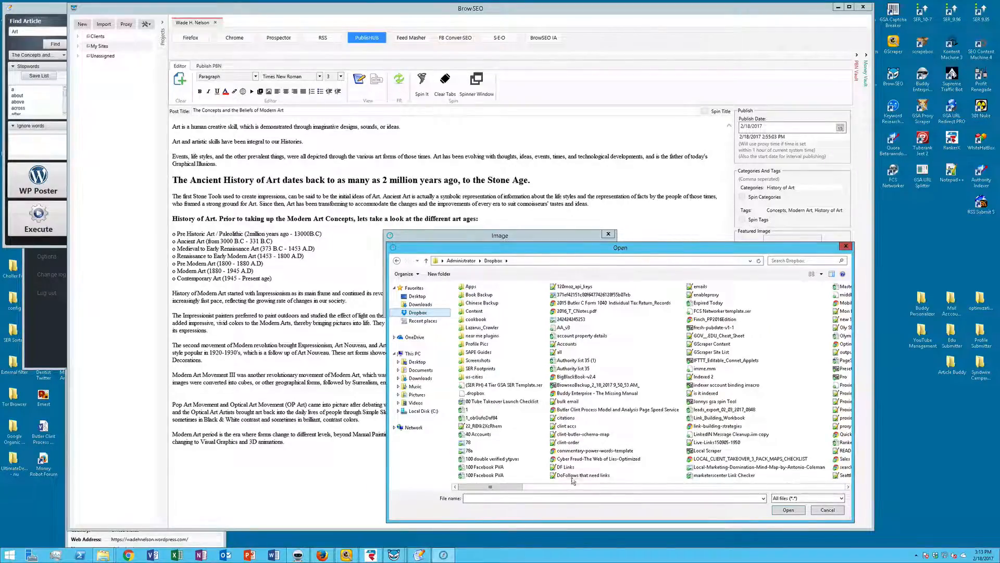
click(573, 496)
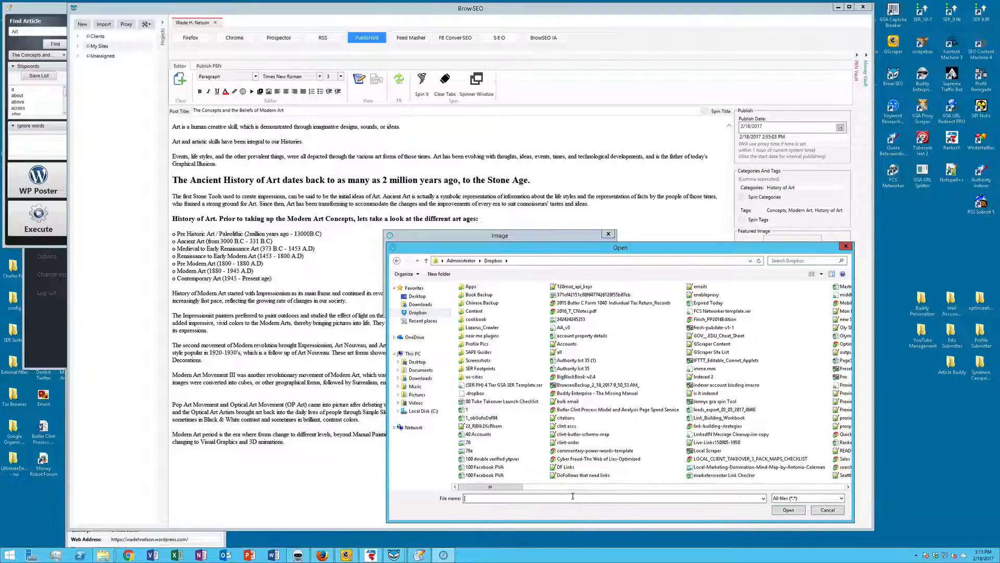
text(sno)
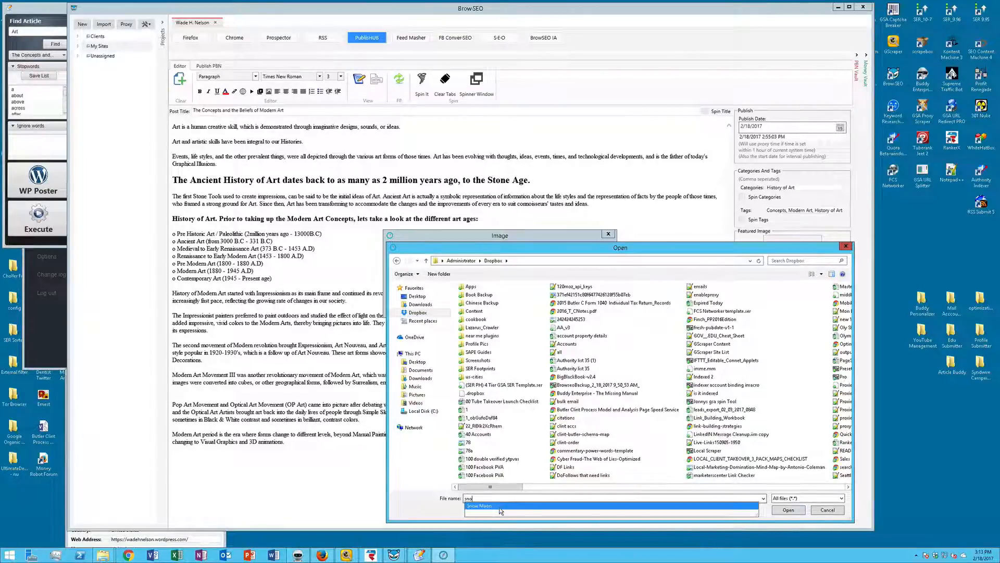
click(500, 506)
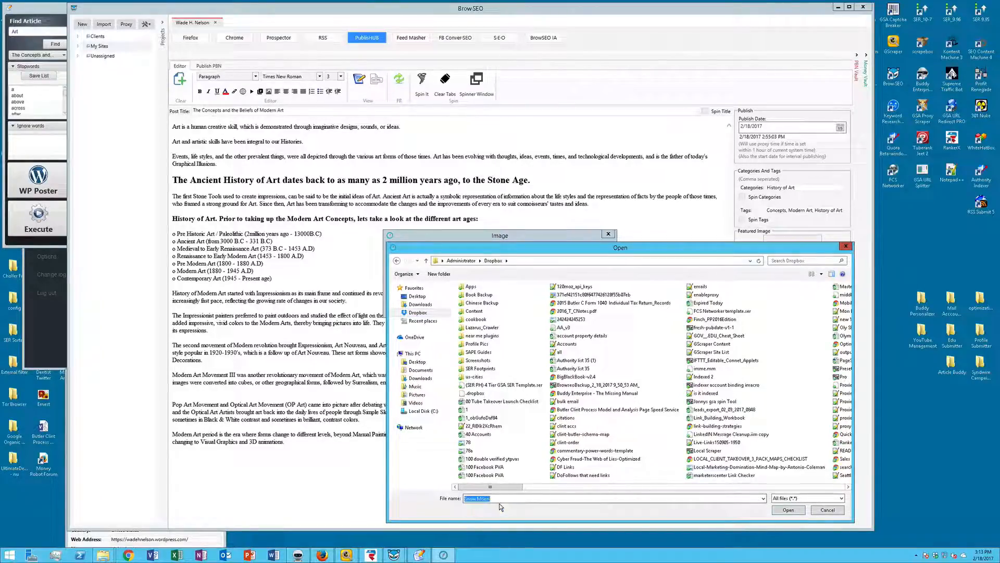
click(788, 510)
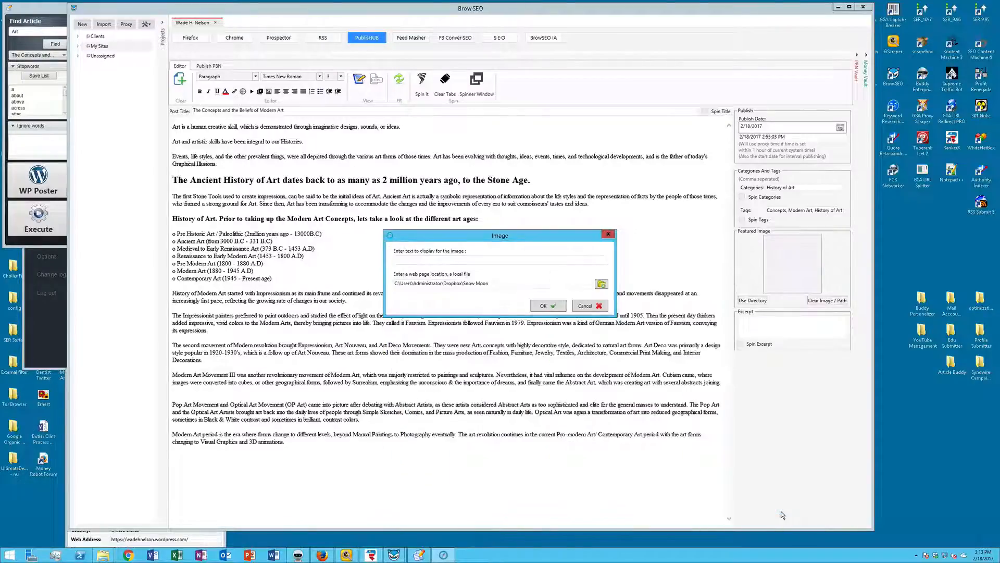
Step: Set the image's display text to "History of Art" and insert it into the article
click(406, 260)
text(Sn)
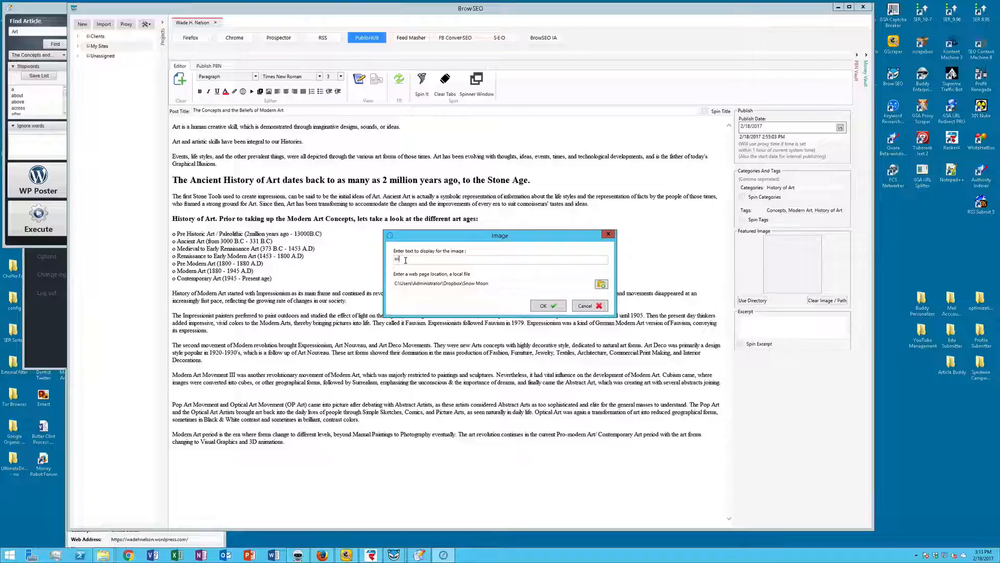
text(story of Art)
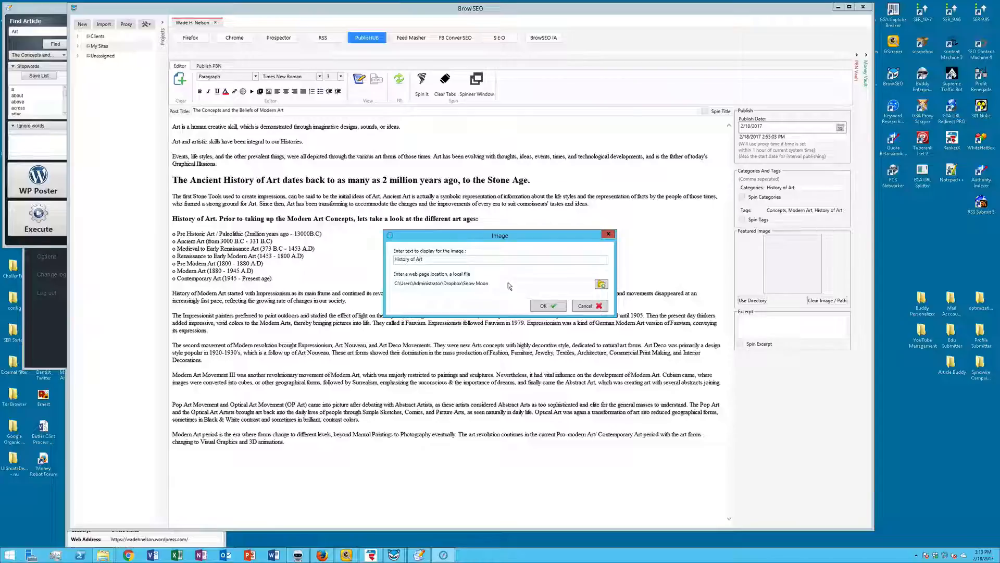
click(546, 305)
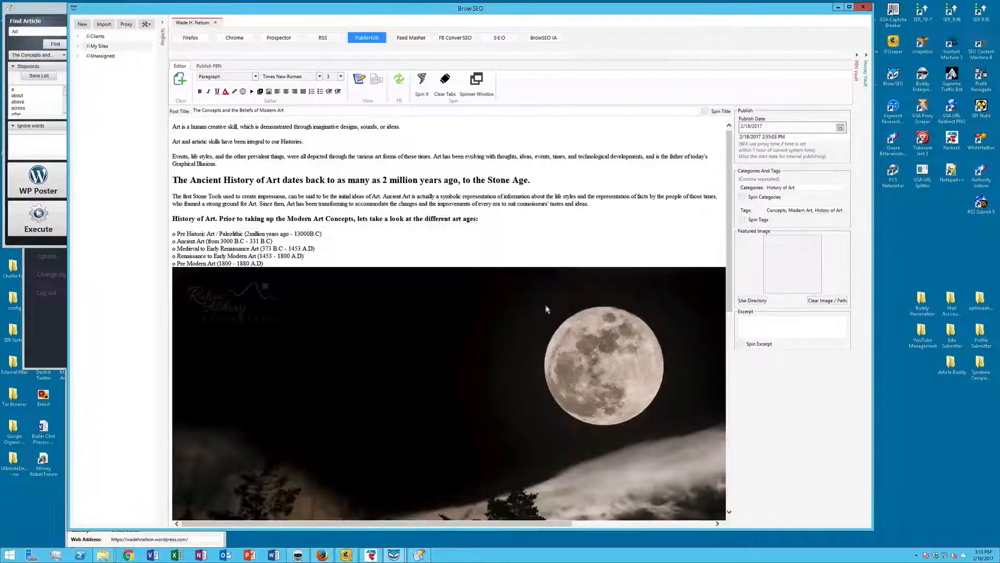
Step: Shrink the inserted moon image to about two thirds of the article's text width
scroll(514, 357, down, 5)
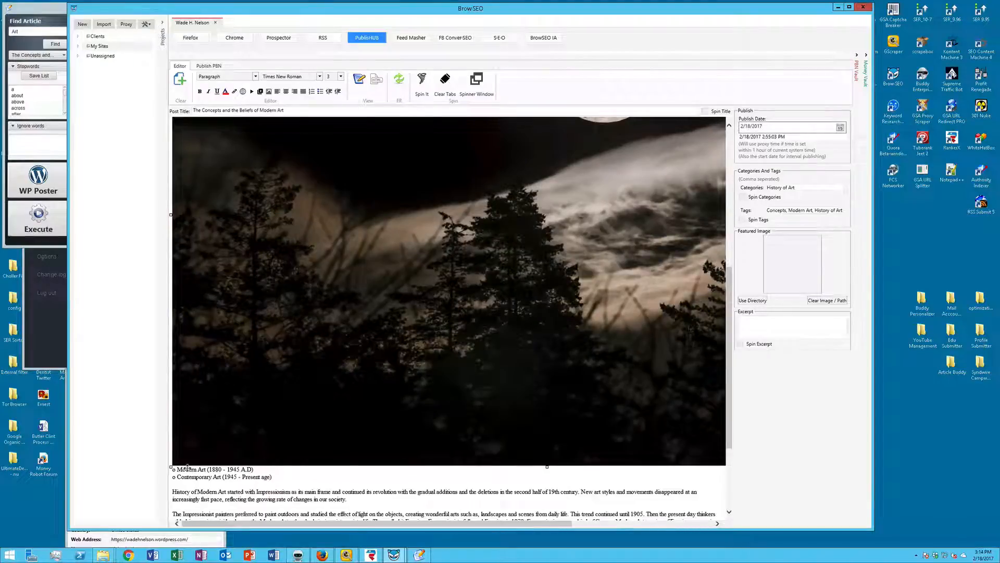
scroll(342, 384, down, 2)
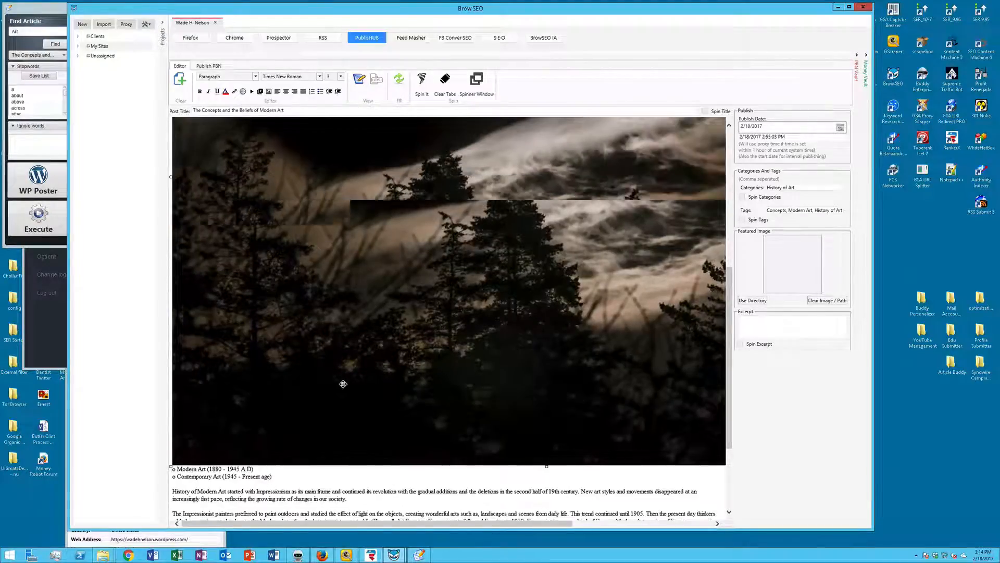
scroll(445, 289, down, 3)
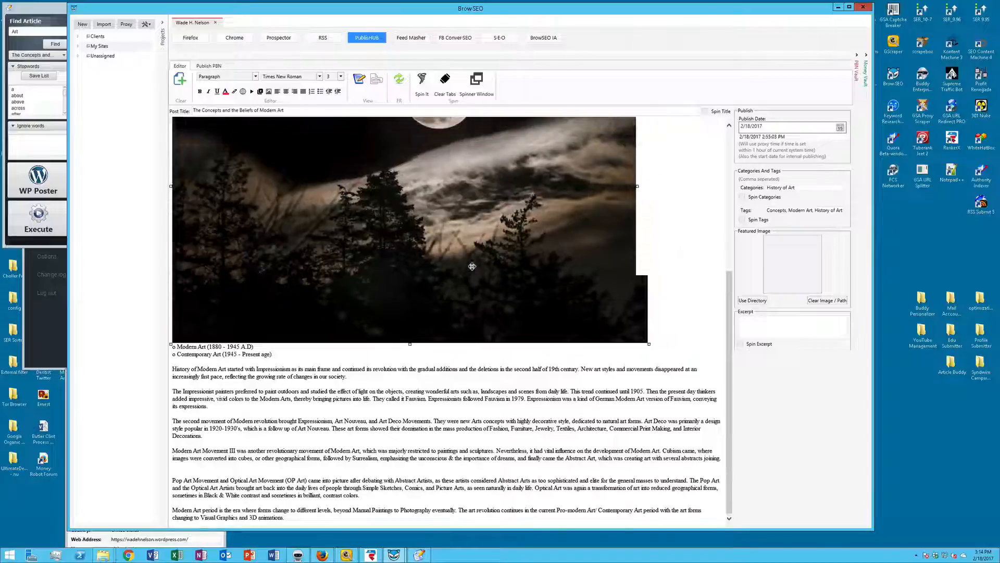
scroll(554, 166, down, 3)
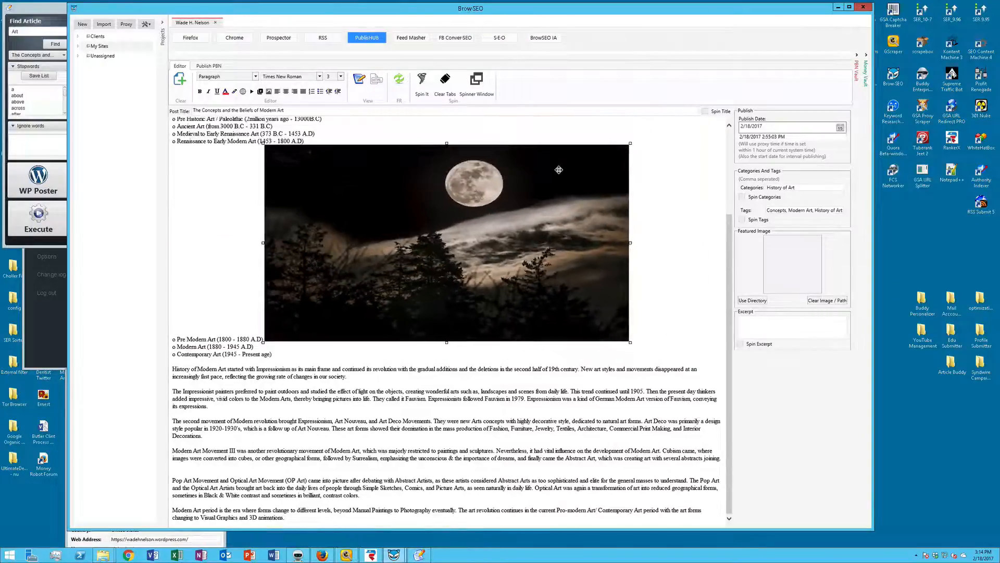
Step: Move the moon image before "The Ancient History of Art" heading and put the heading on its own line below it
scroll(363, 299, up, 4)
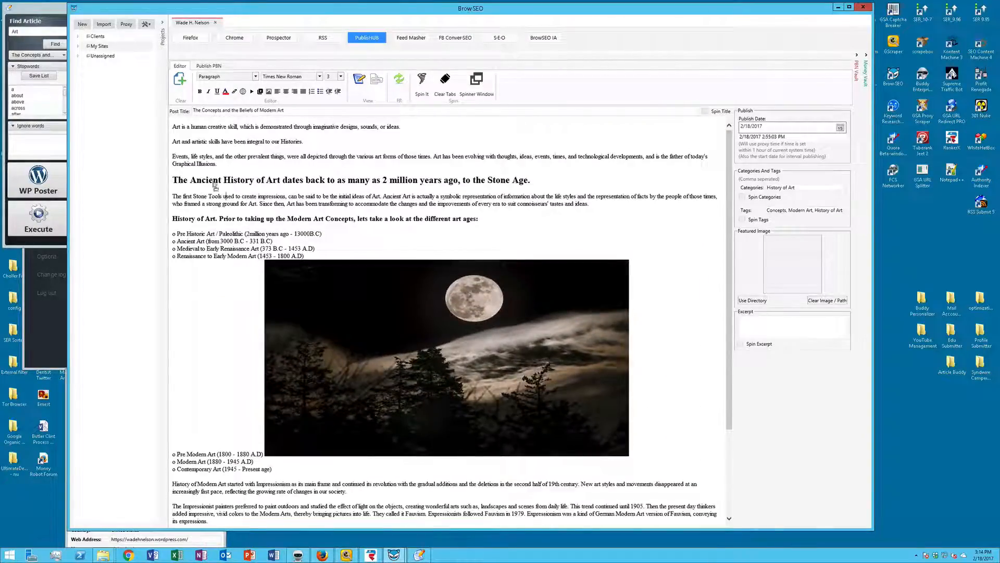
drag(191, 175, 173, 177)
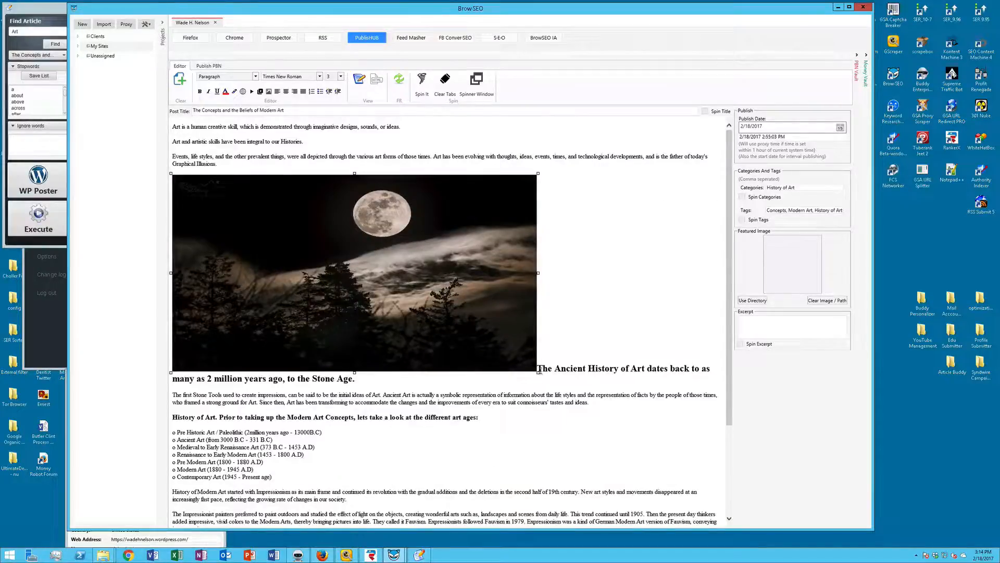
click(610, 349)
key(Return)
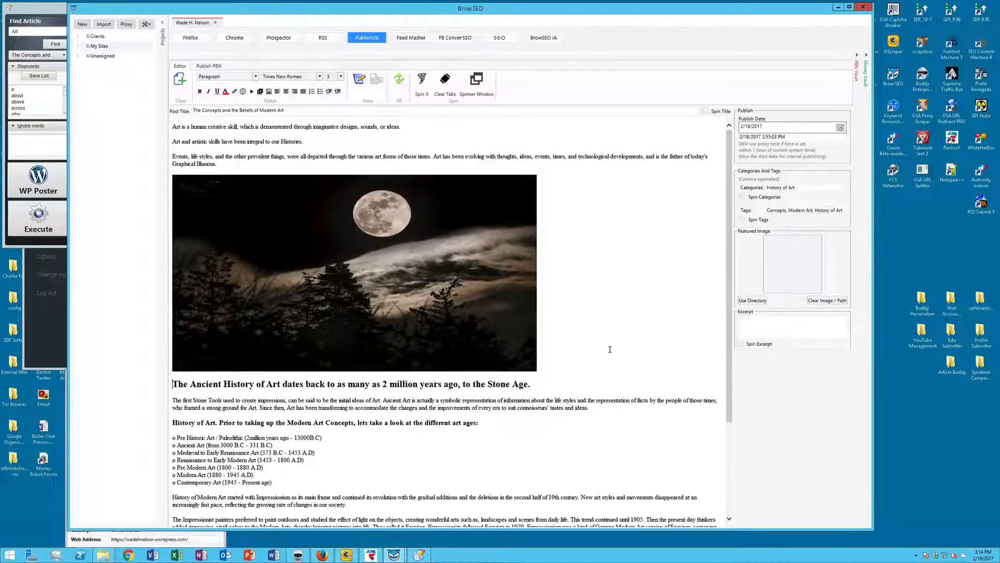
Step: Copy the article's first two sentences, from "Art is a human creative skill" to "our Histories", into the post's excerpt
scroll(615, 346, down, 3)
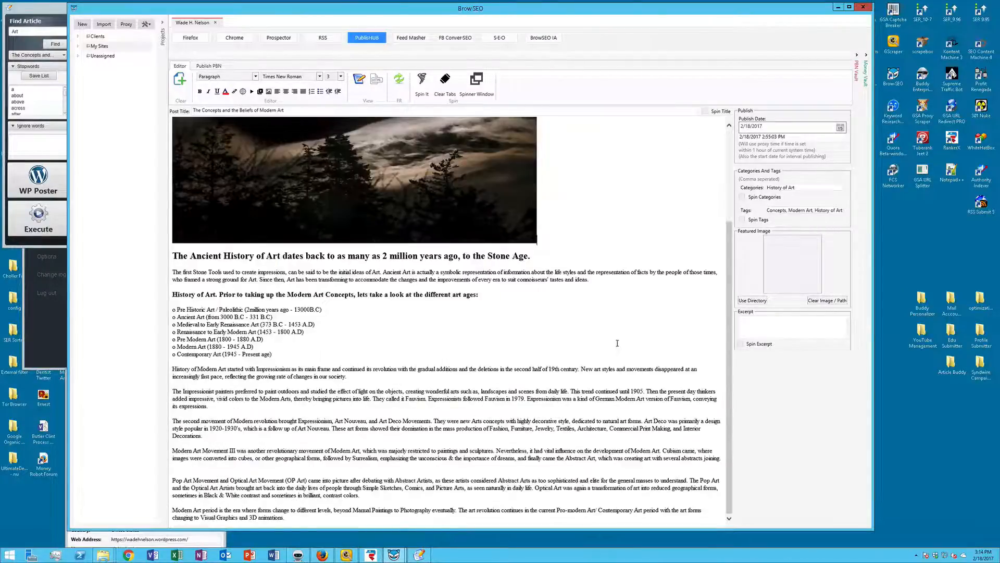
scroll(618, 343, up, 3)
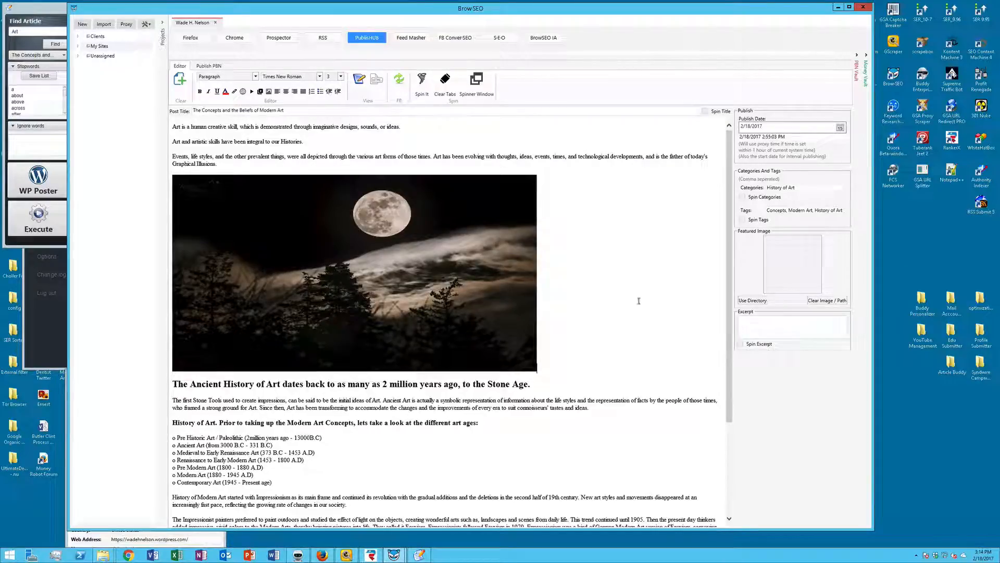
drag(171, 126, 303, 141)
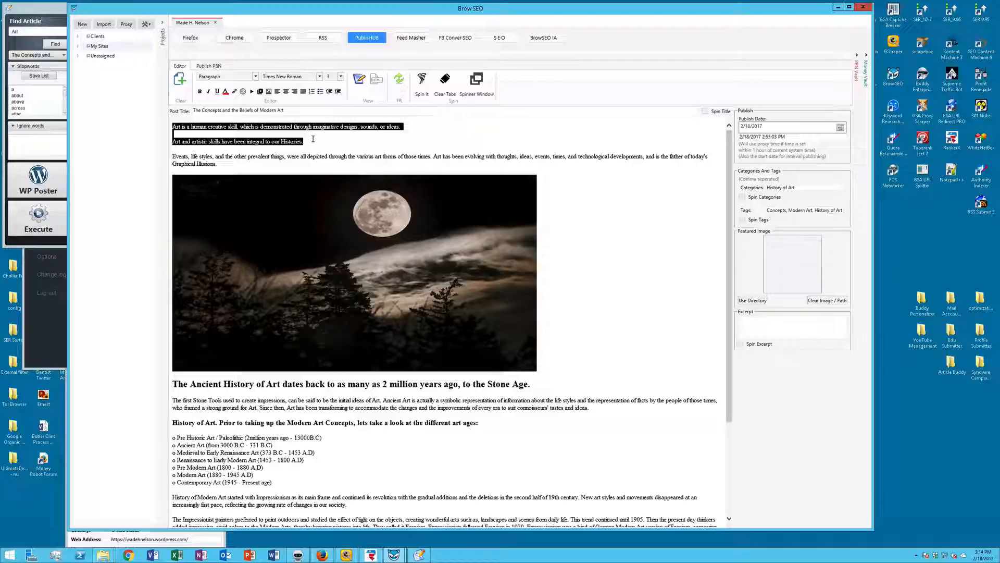
right_click(277, 140)
click(296, 180)
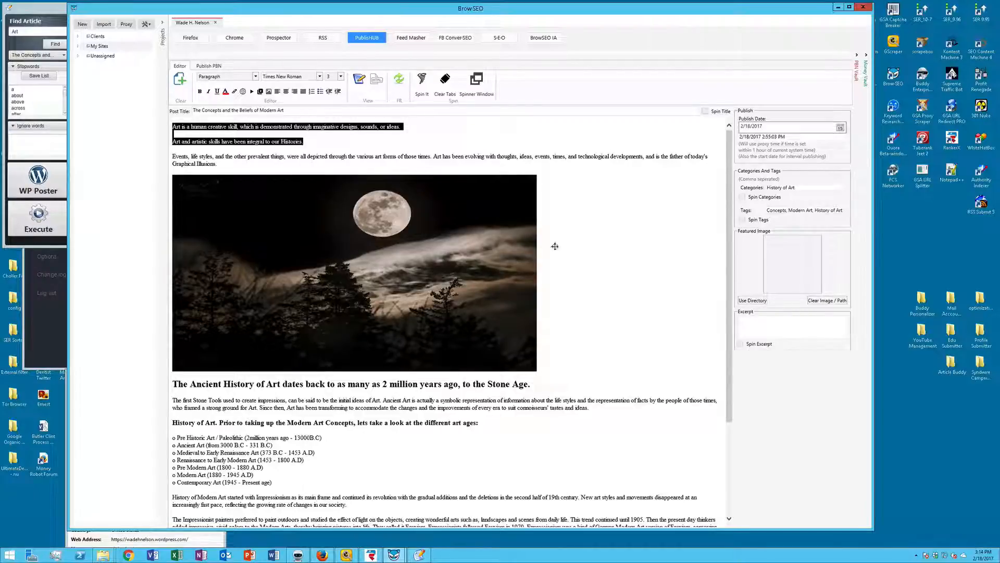
right_click(767, 331)
click(781, 352)
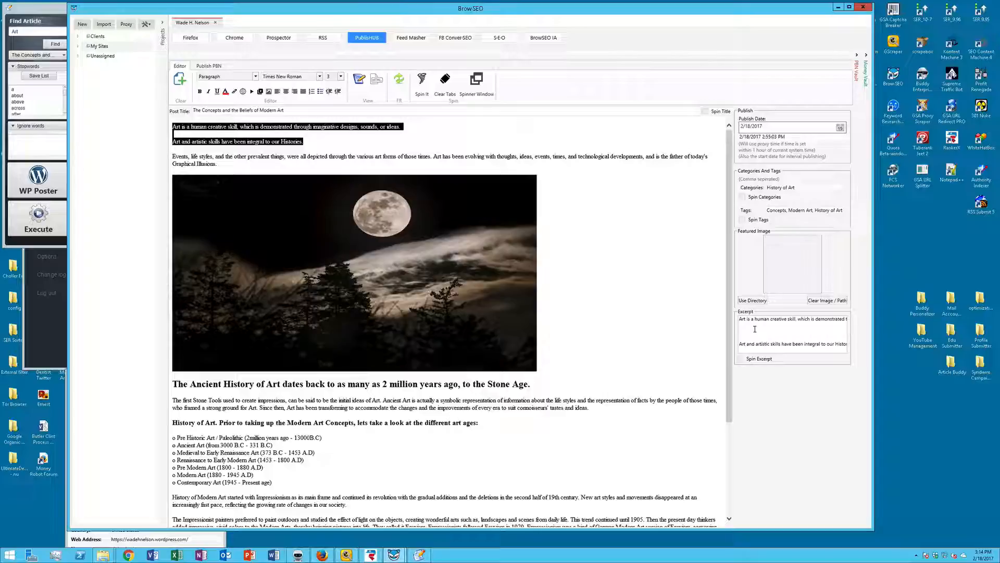
key(End)
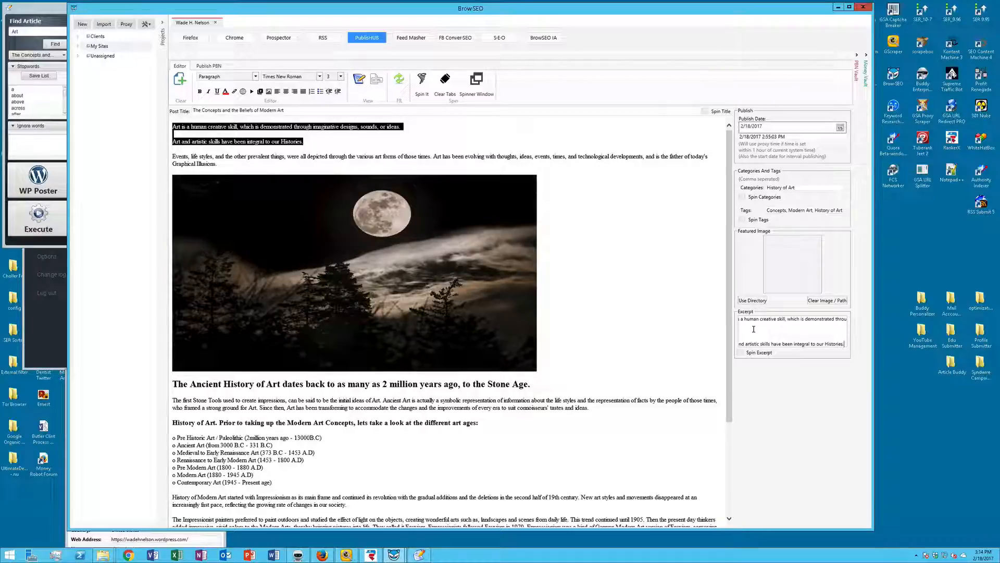
Step: Remove the blank lines and line break between the excerpt's two sentences so they run on one line
click(749, 325)
key(Delete)
key(Delete)
key(Delete)
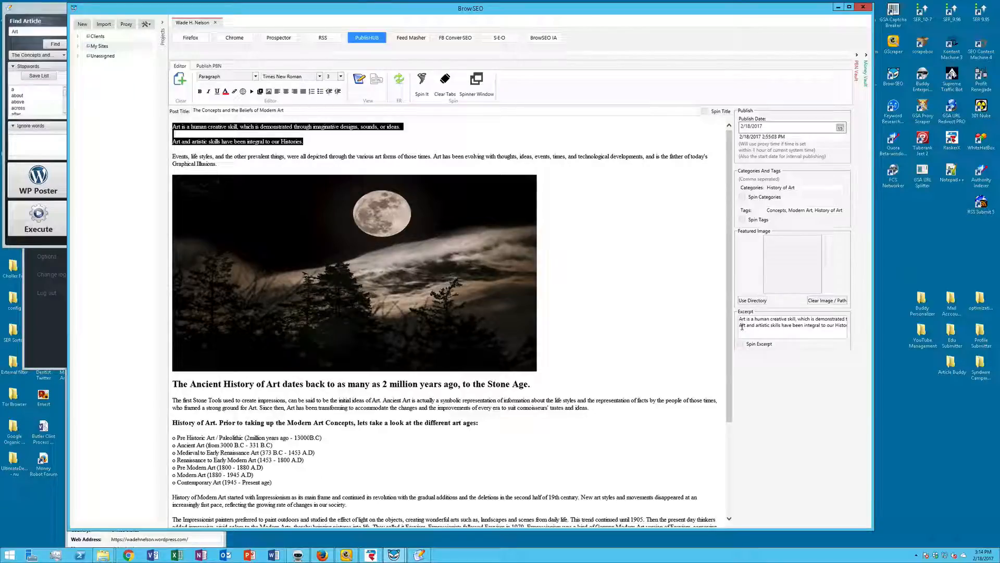
click(785, 325)
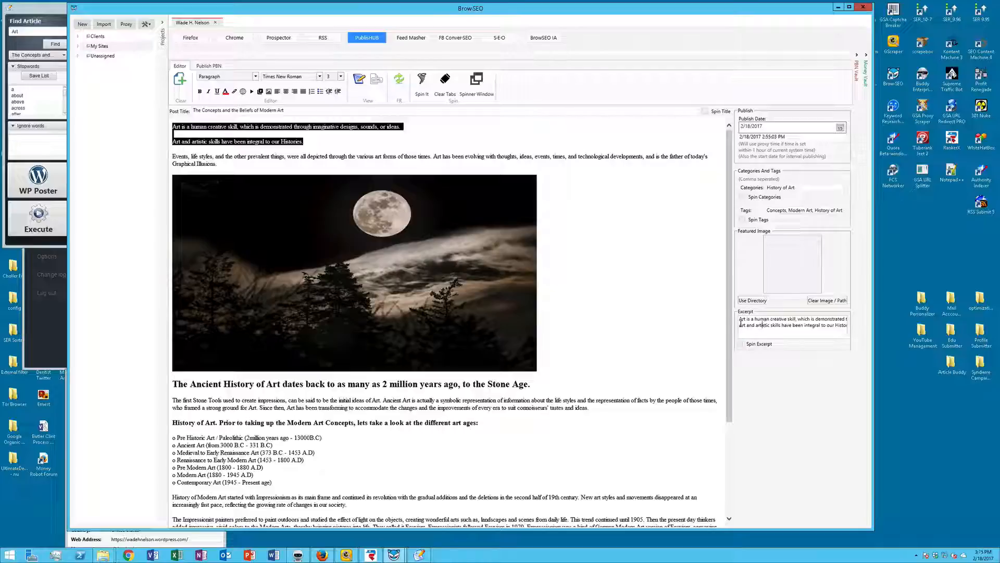
key(BackSpace)
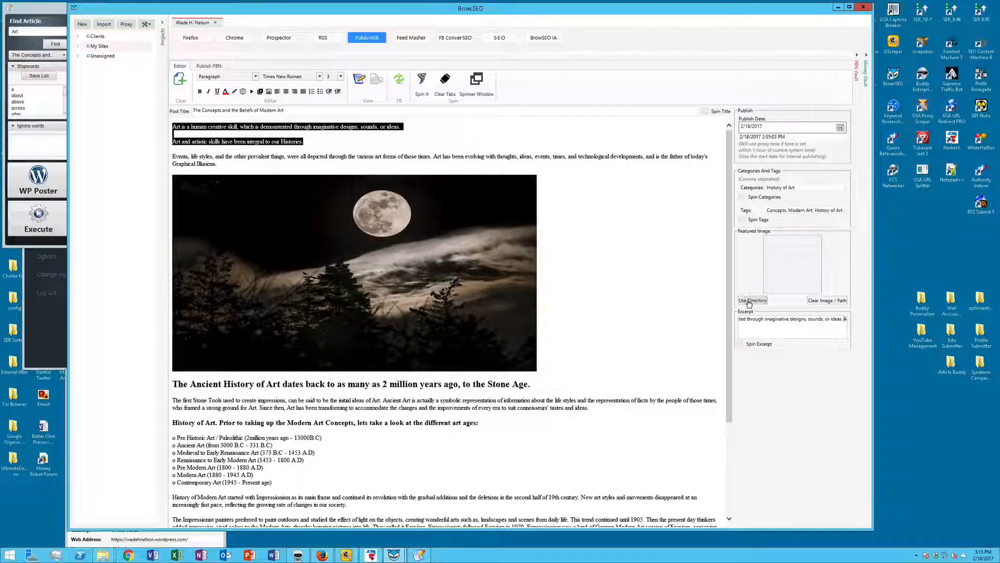
Step: Delete both sentences from the post's excerpt, leaving the excerpt empty
click(659, 308)
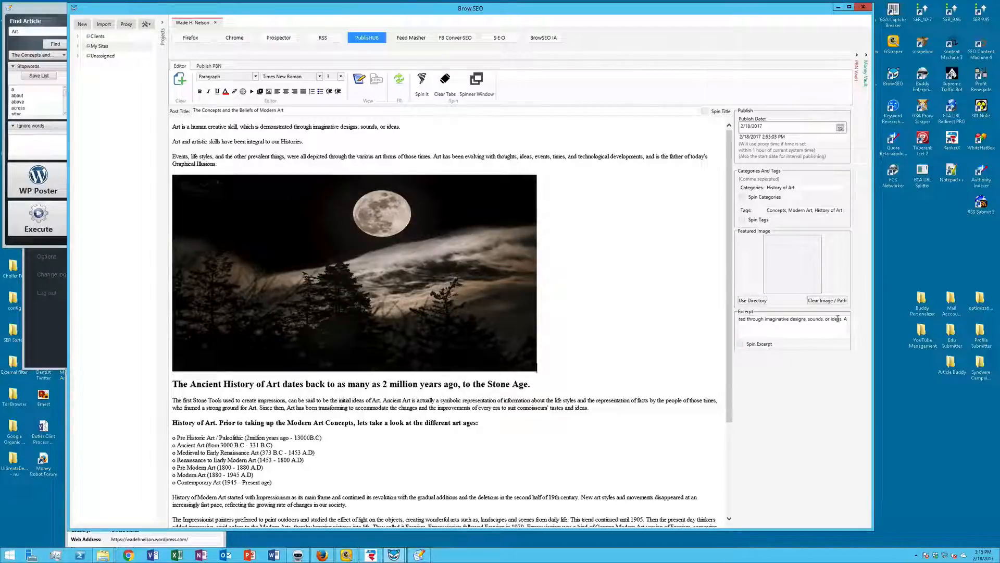
drag(838, 318, 895, 323)
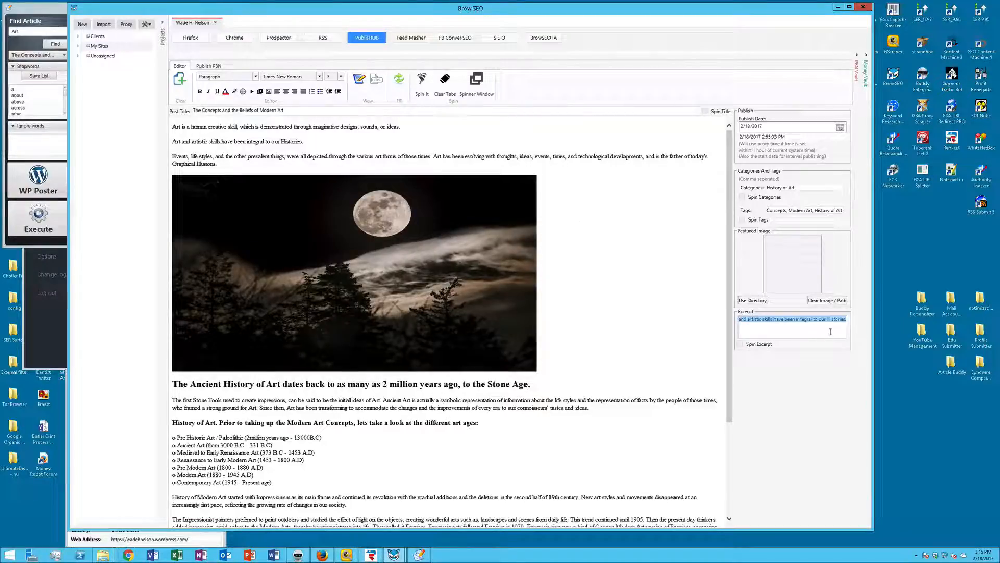
key(BackSpace)
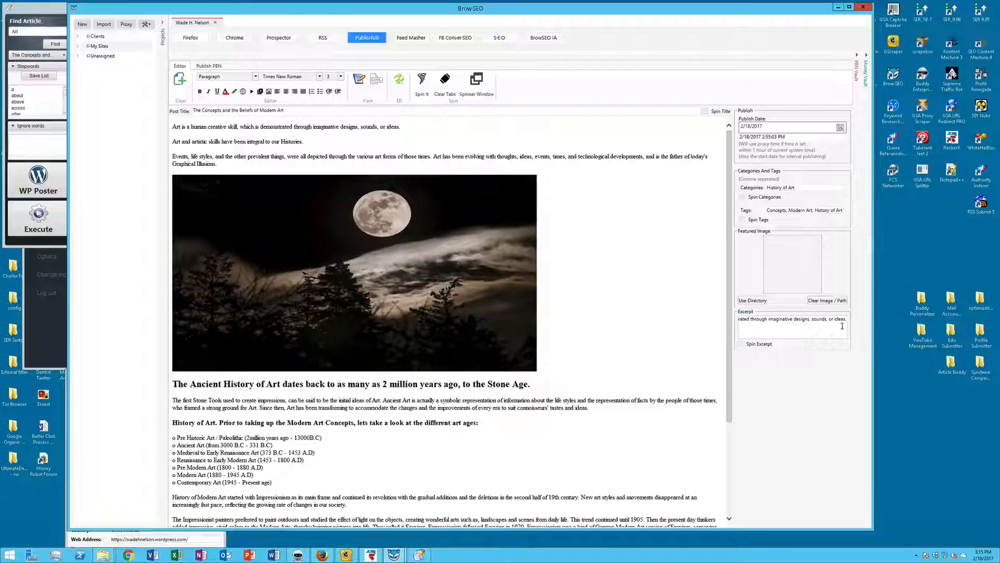
drag(846, 319, 647, 323)
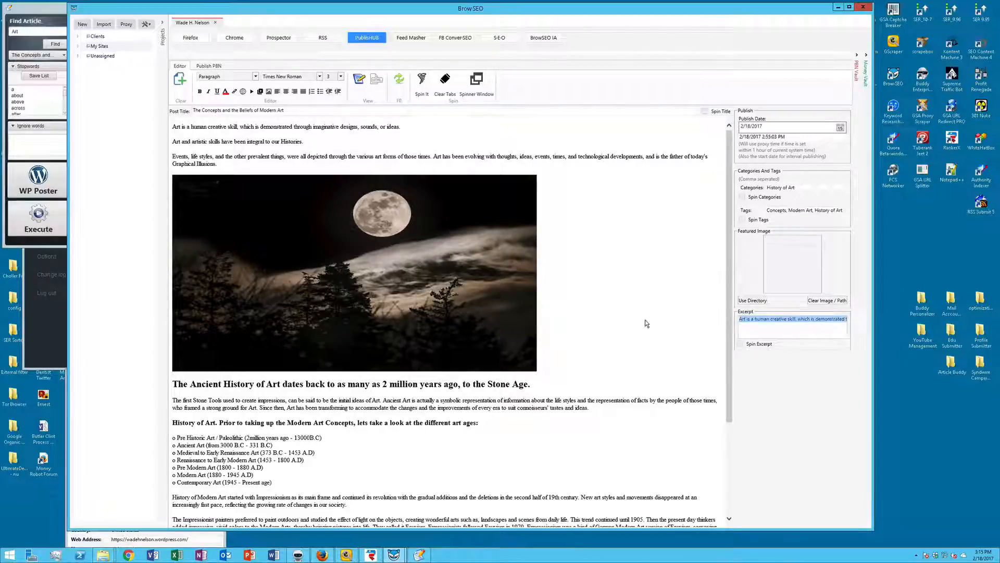
key(BackSpace)
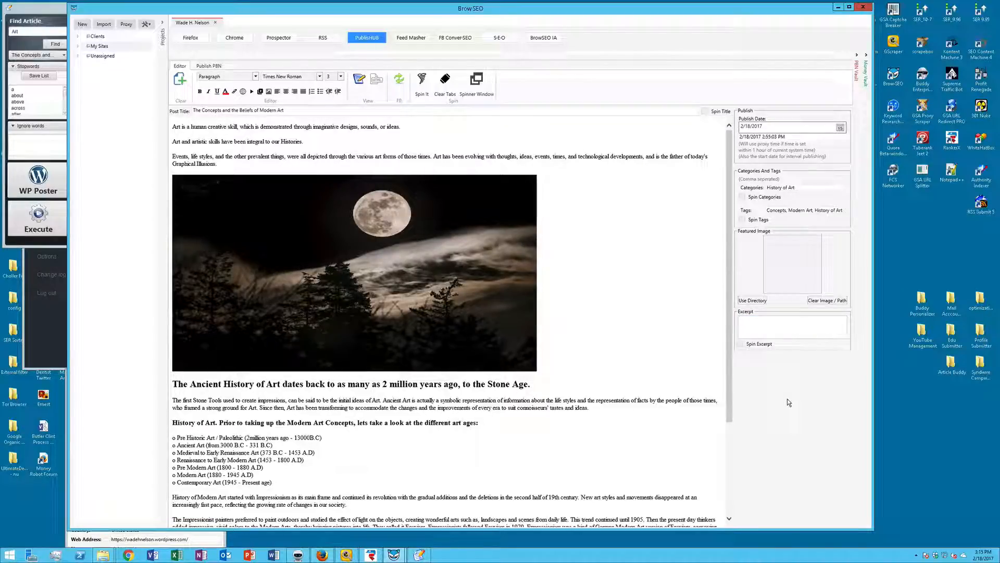
Step: Preview the article's publishing output with its HTML, tags and category, and close the preview
click(209, 67)
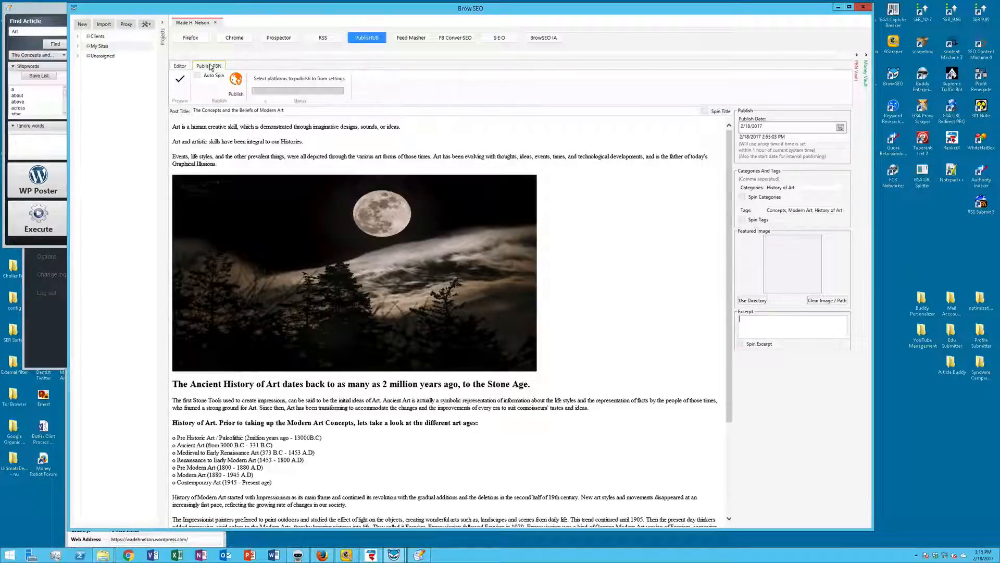
click(182, 85)
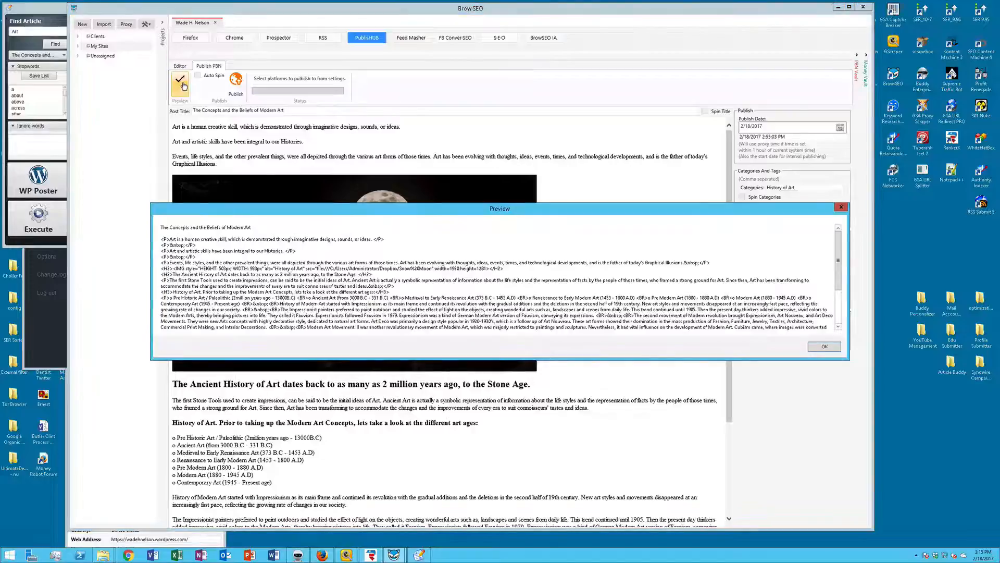
drag(406, 205, 405, 31)
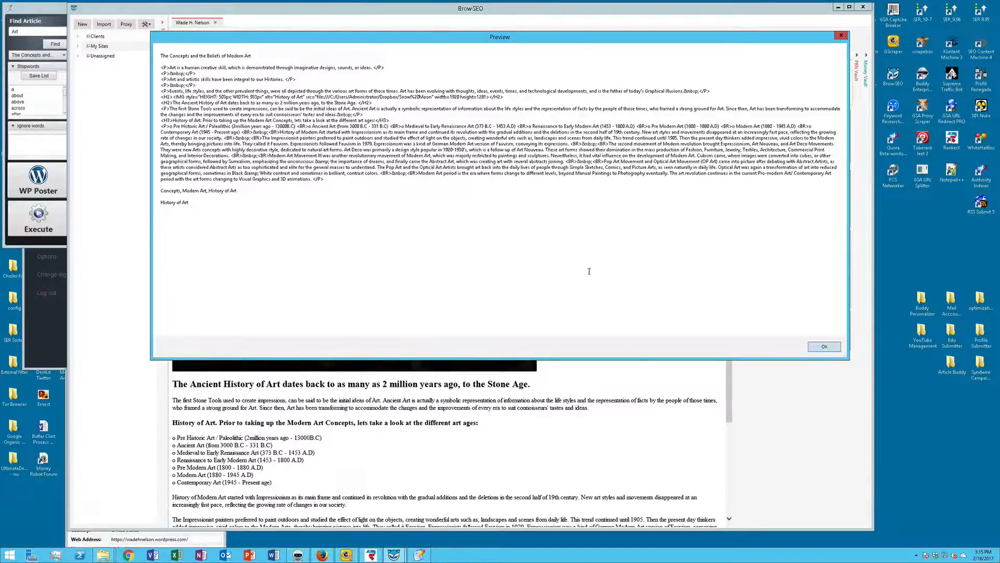
click(826, 348)
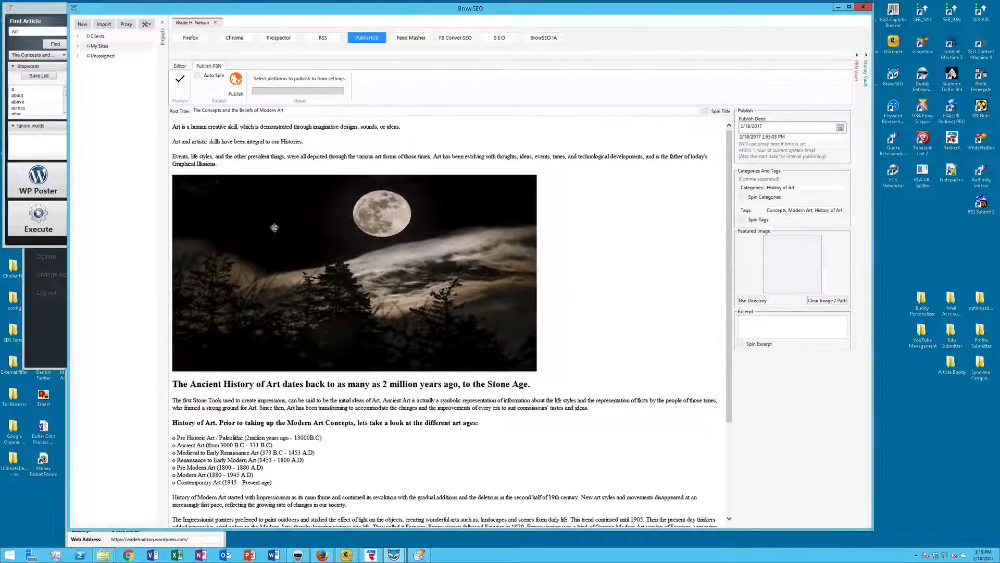
Step: Try to publish the article to the PBN, and check the sites in the PBN Vault's "not used for anything" folder
click(234, 81)
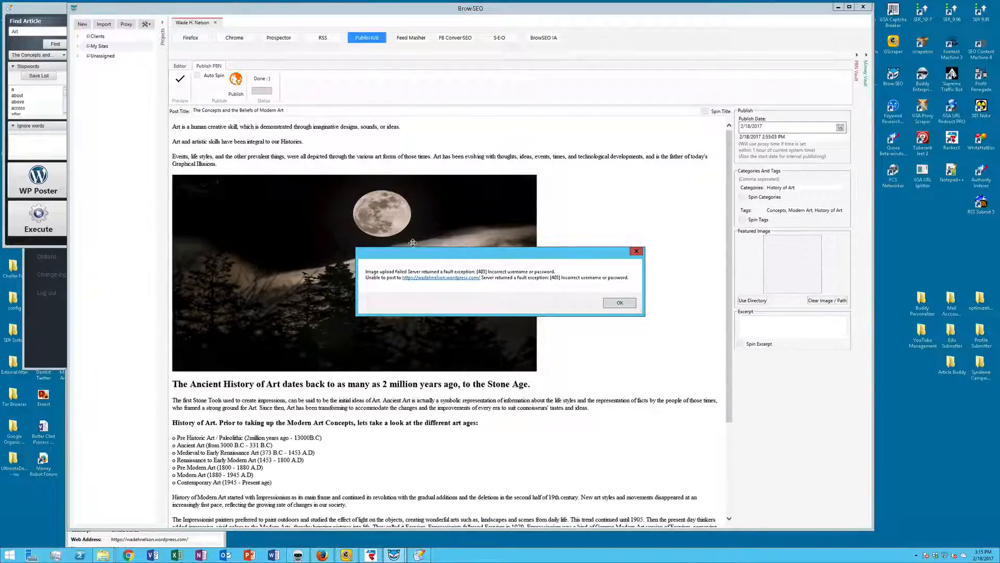
click(620, 304)
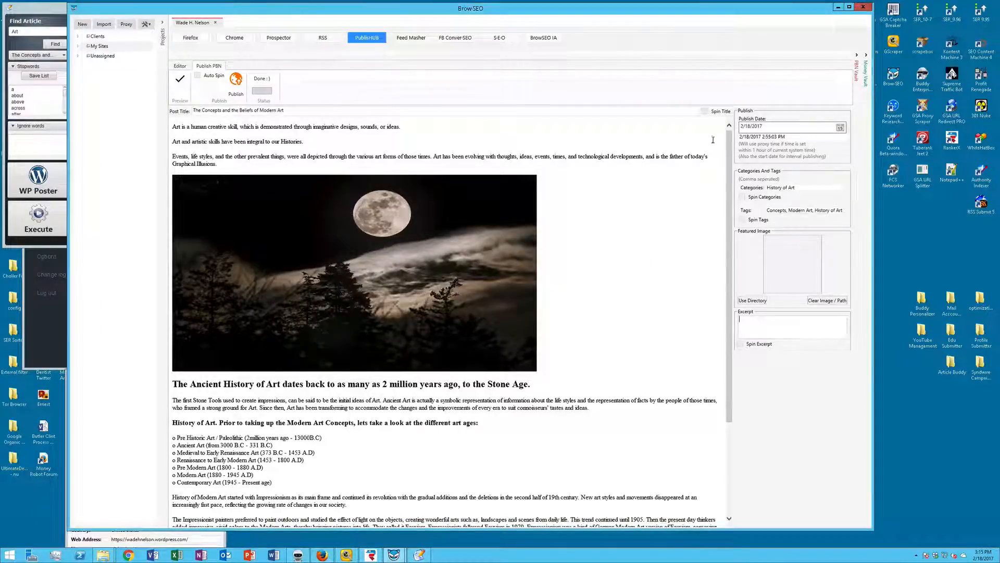
click(856, 55)
click(723, 96)
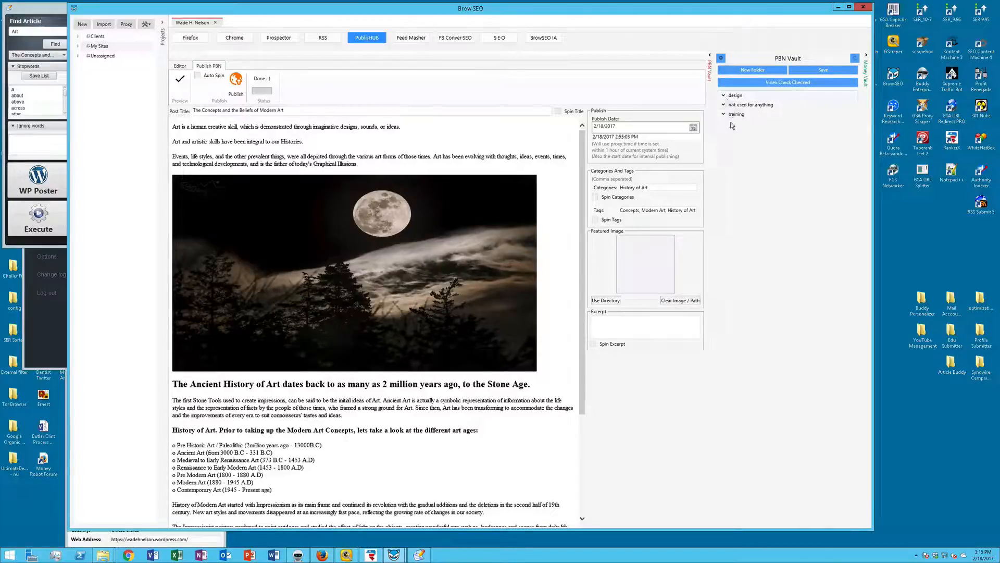
click(724, 104)
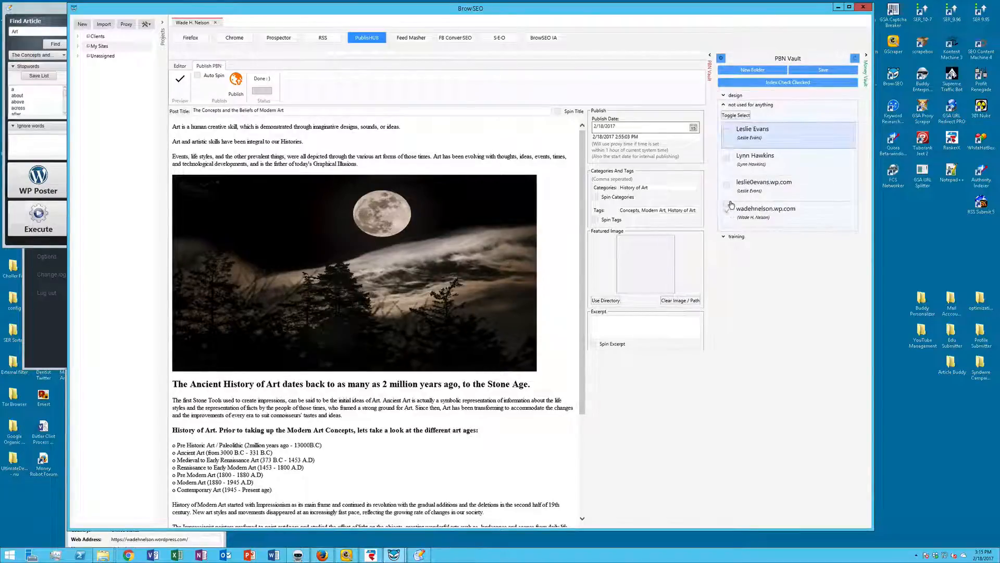
click(724, 105)
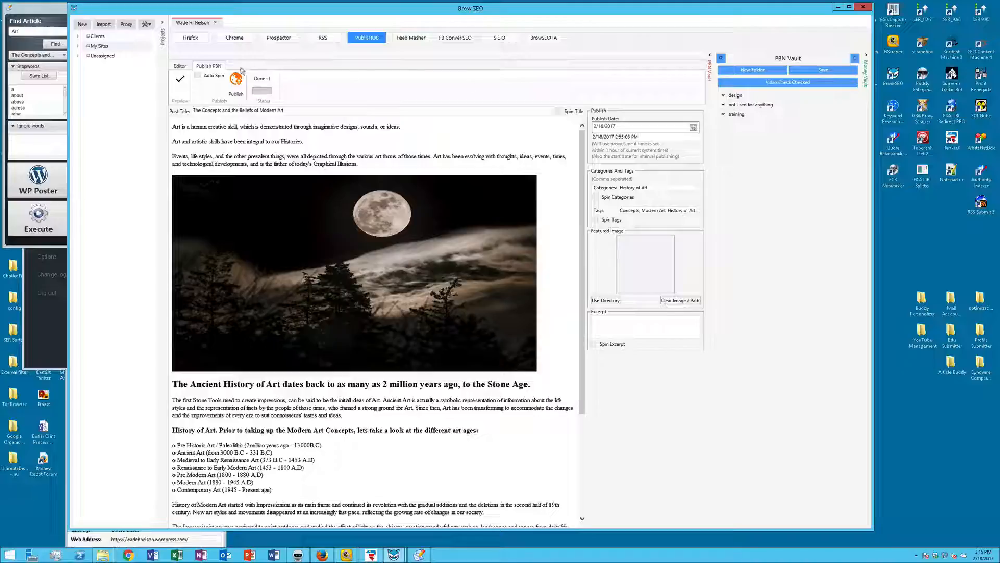
Step: Publish the article to the PBN site again, review the publishing report and dismiss it
click(236, 82)
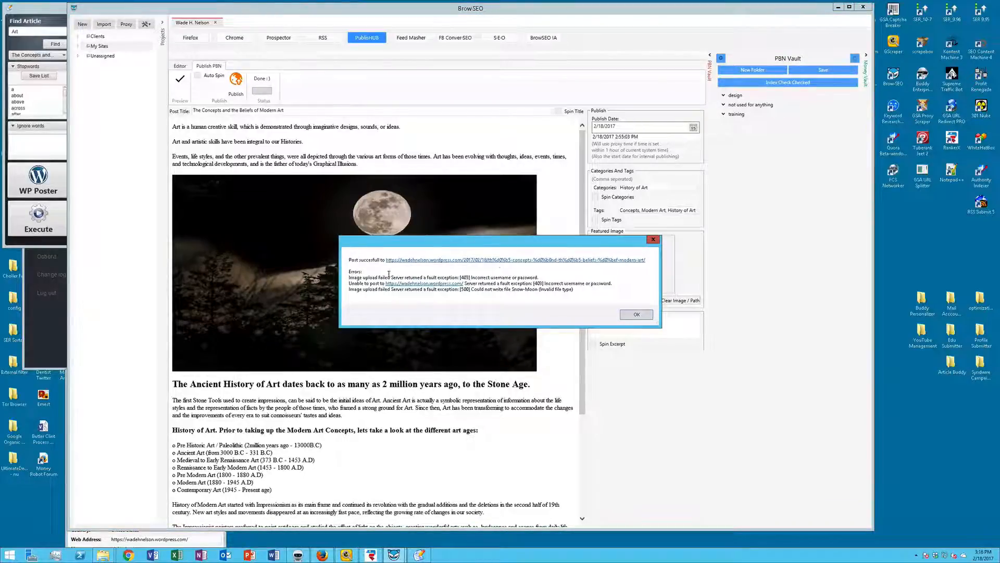
drag(360, 279, 437, 276)
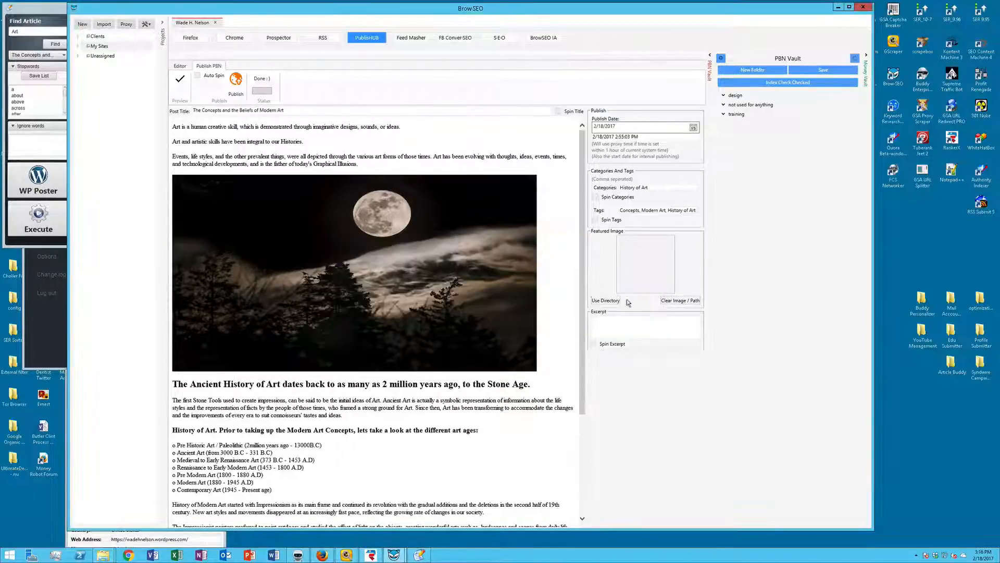
click(637, 315)
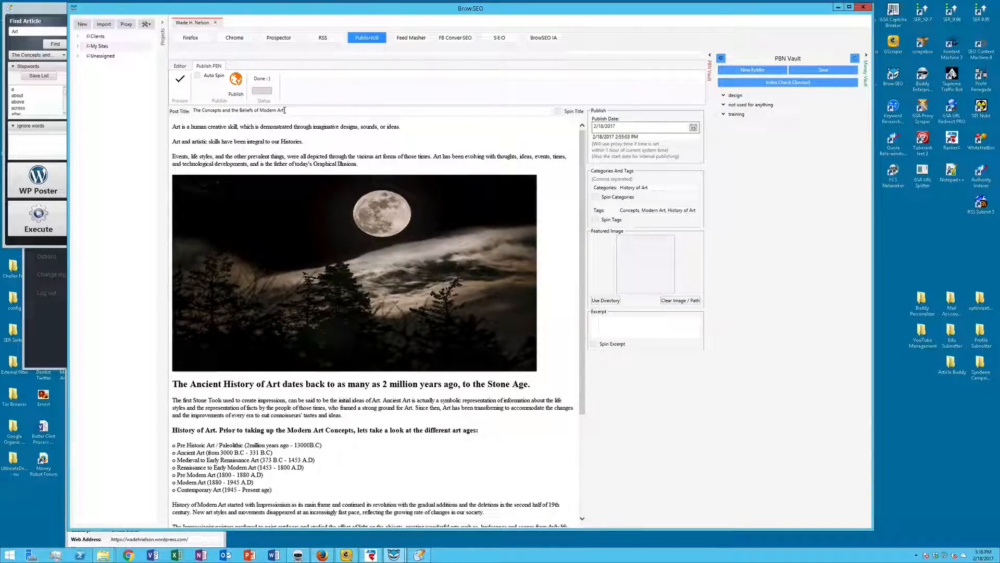
Step: Open the published post "The Concepts and the Beliefs of Modern Art" on the live blog in Firefox and inspect its layout
click(191, 40)
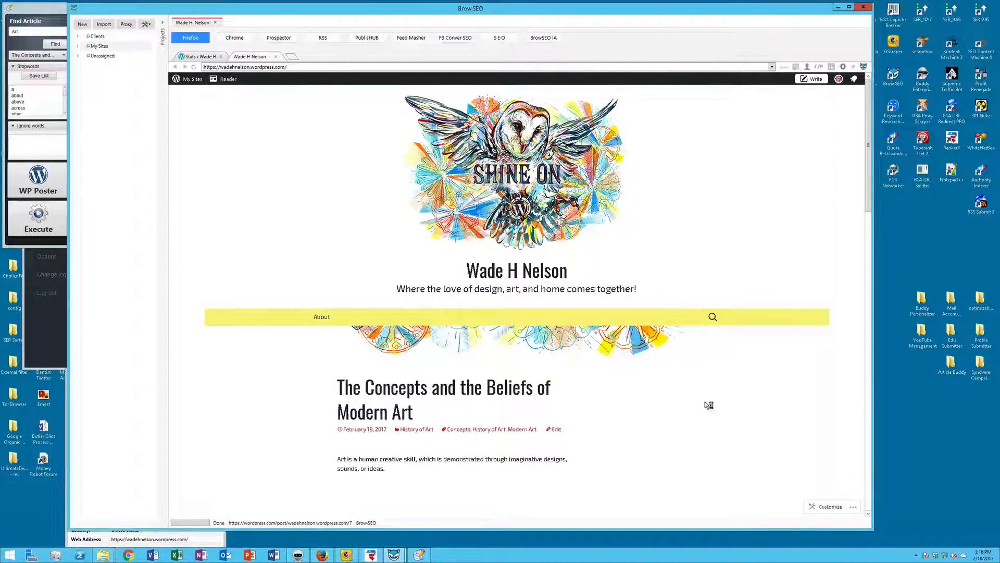
click(484, 407)
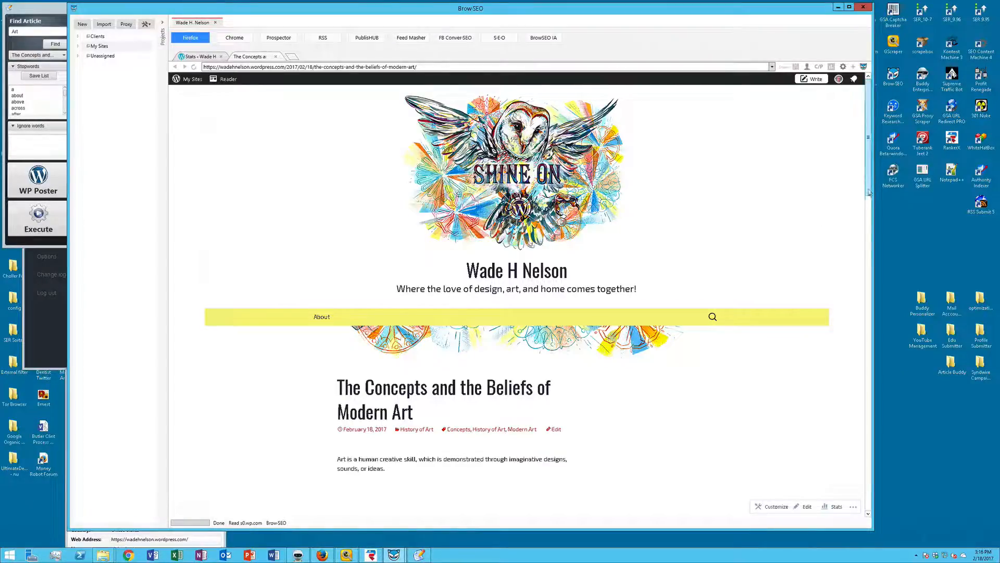
drag(866, 177, 859, 214)
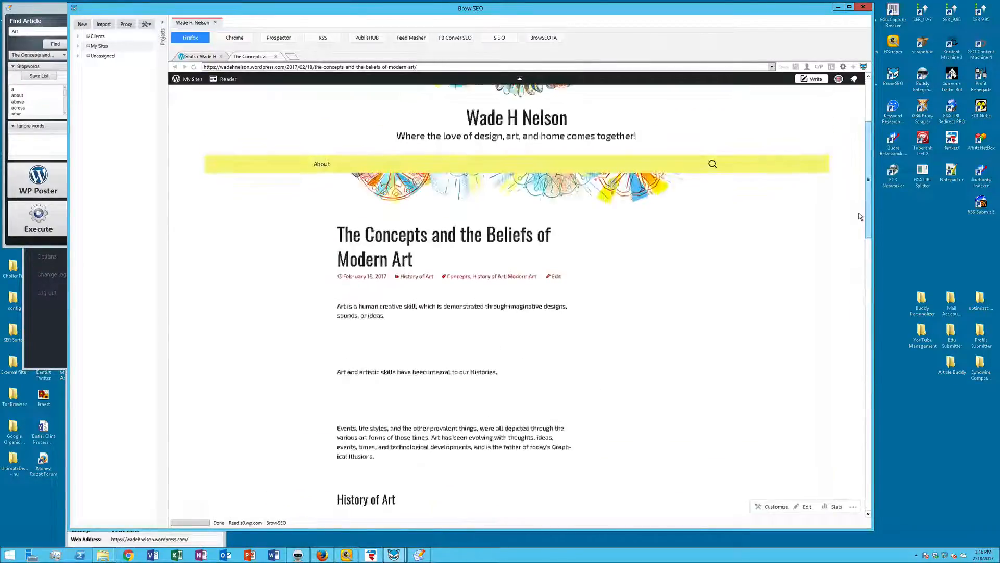
Step: Close the site preview in the WordPress dashboard and open "The Concepts and the Beliefs of Modern Art" from the blog posts for editing
click(198, 57)
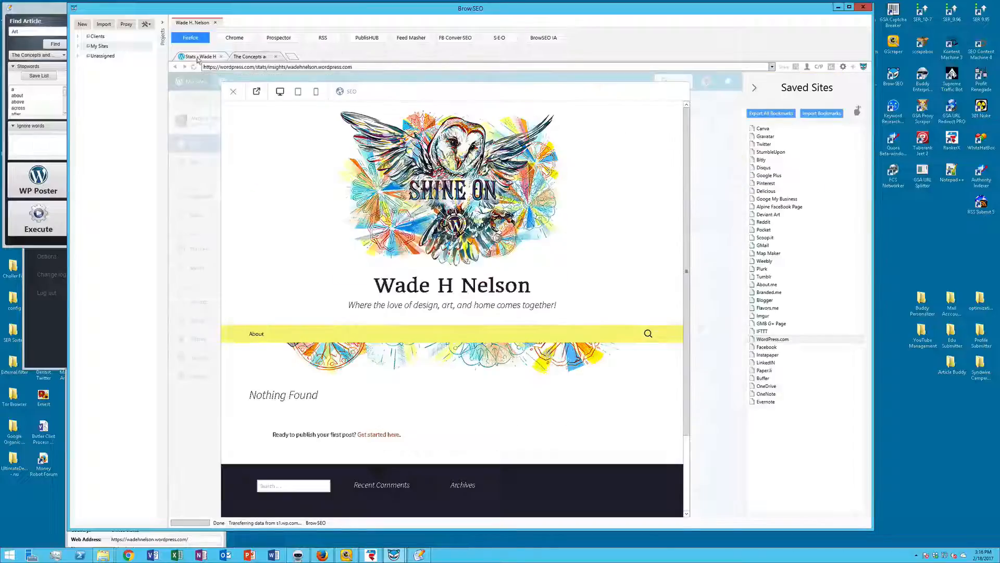
click(234, 91)
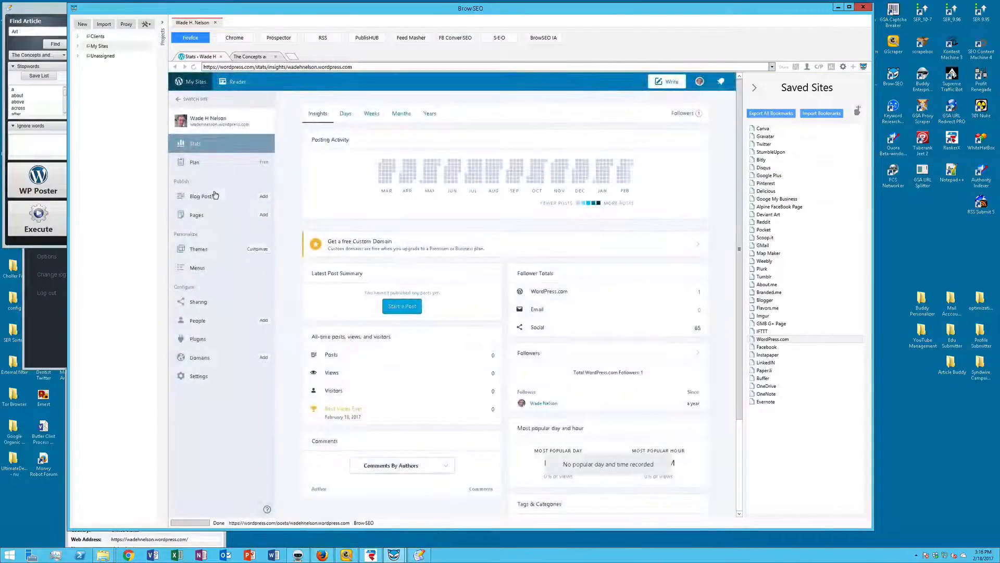
click(201, 196)
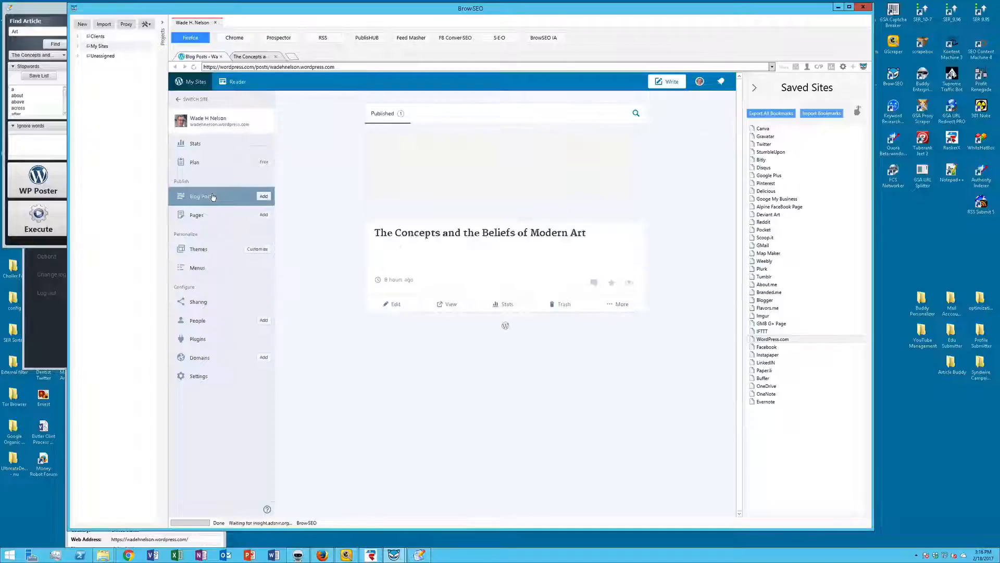
click(428, 235)
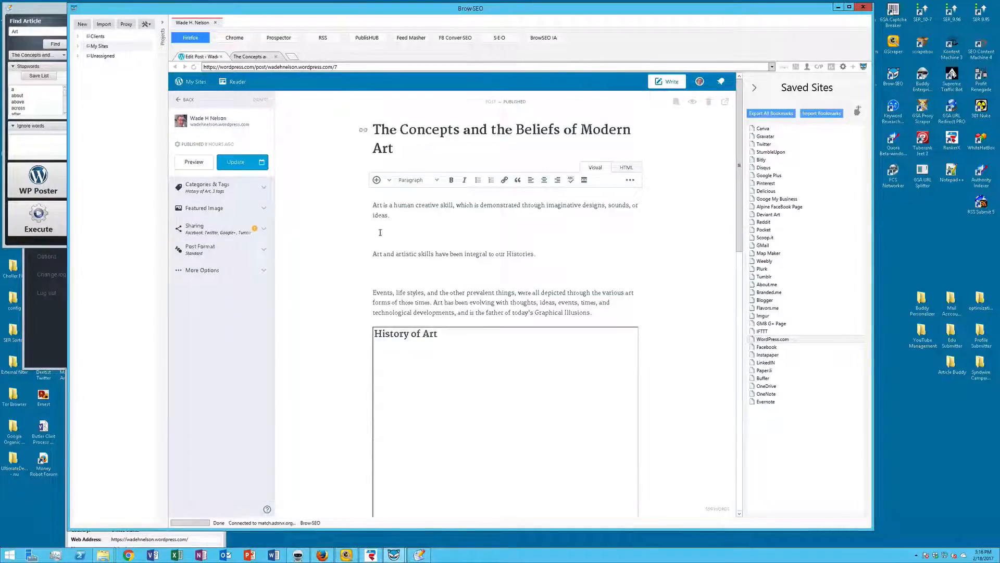
Step: Delete the blank lines above and below the "Art and artistic skills" sentence and check the rest of the post
click(379, 232)
key(Delete)
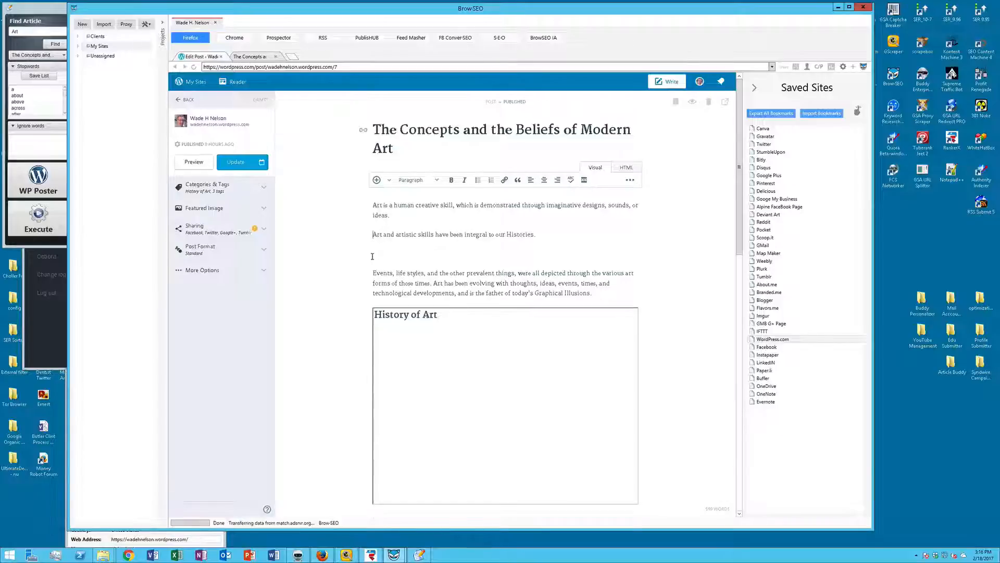
click(373, 253)
key(BackSpace)
scroll(336, 296, down, 12)
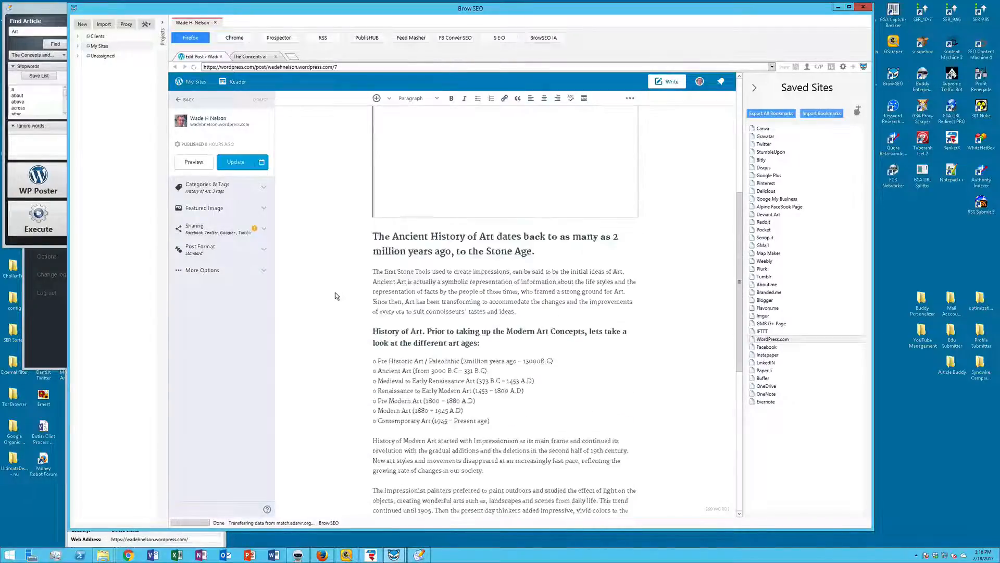
scroll(336, 295, up, 12)
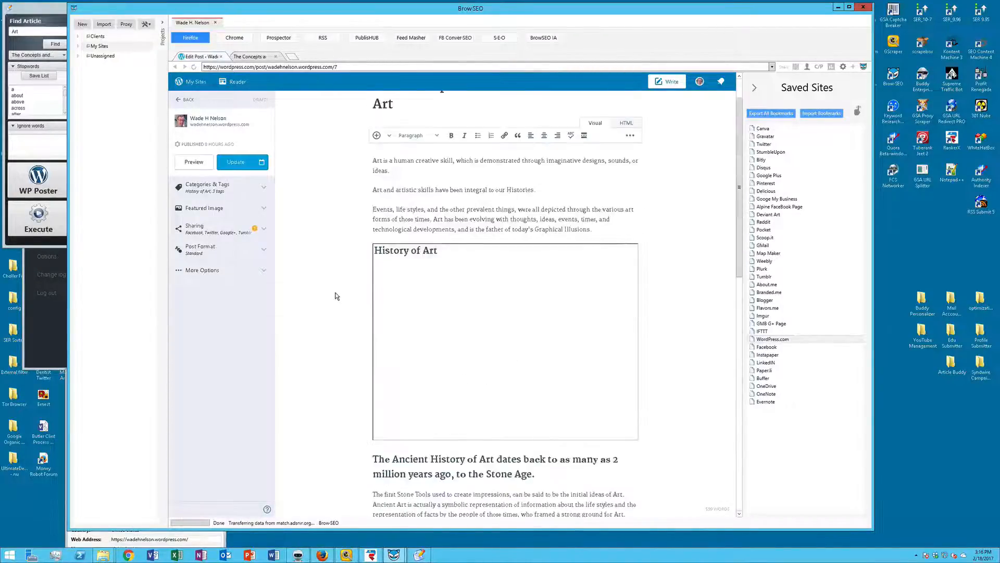
Step: Compare the broken "History of Art" image with the live post and remove it from the post being edited
click(435, 308)
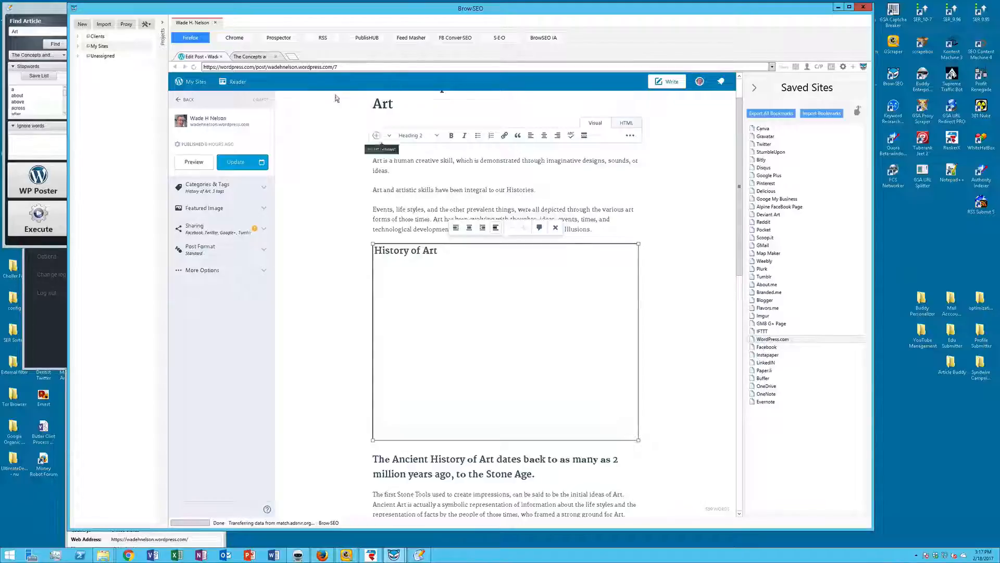
click(255, 57)
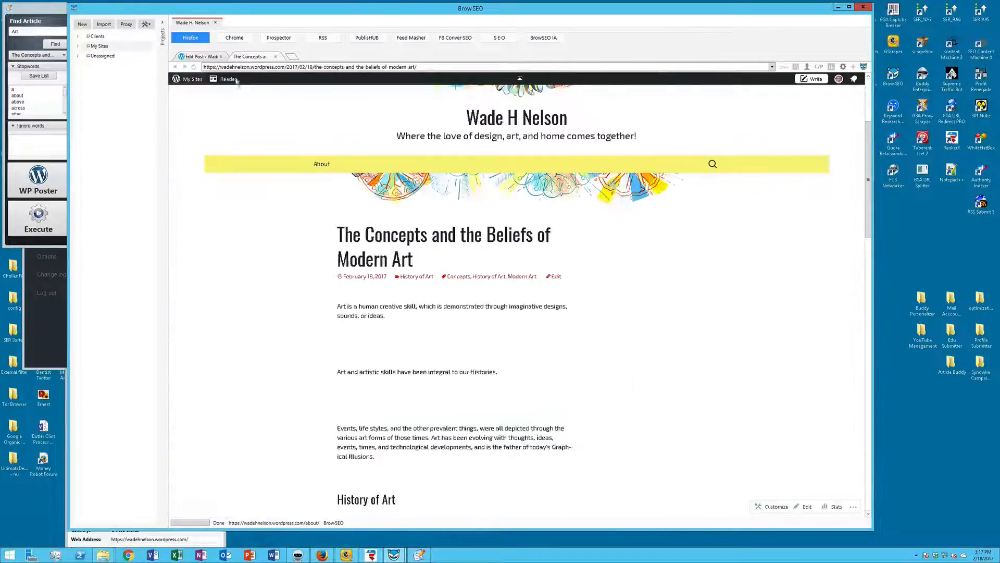
click(199, 56)
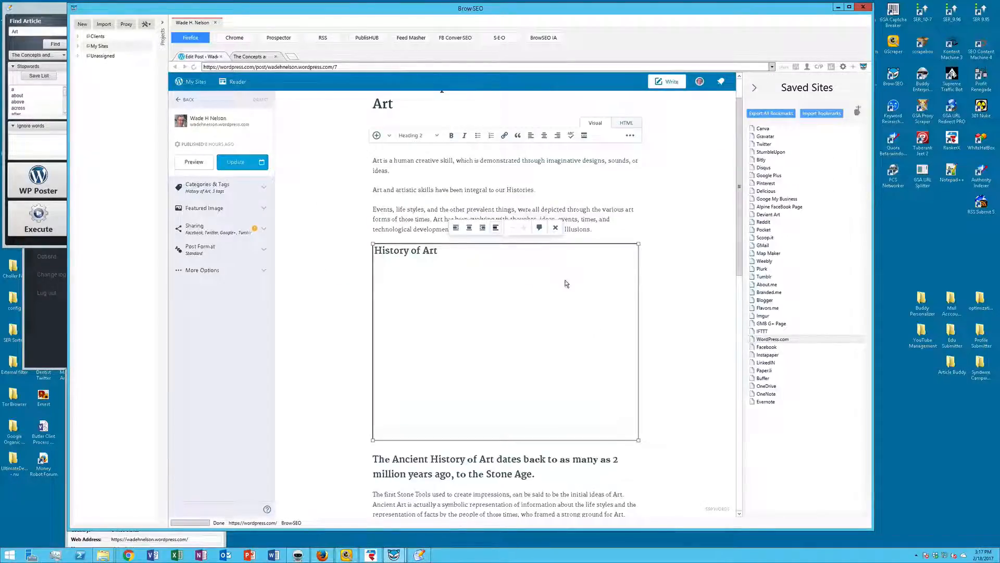
click(556, 227)
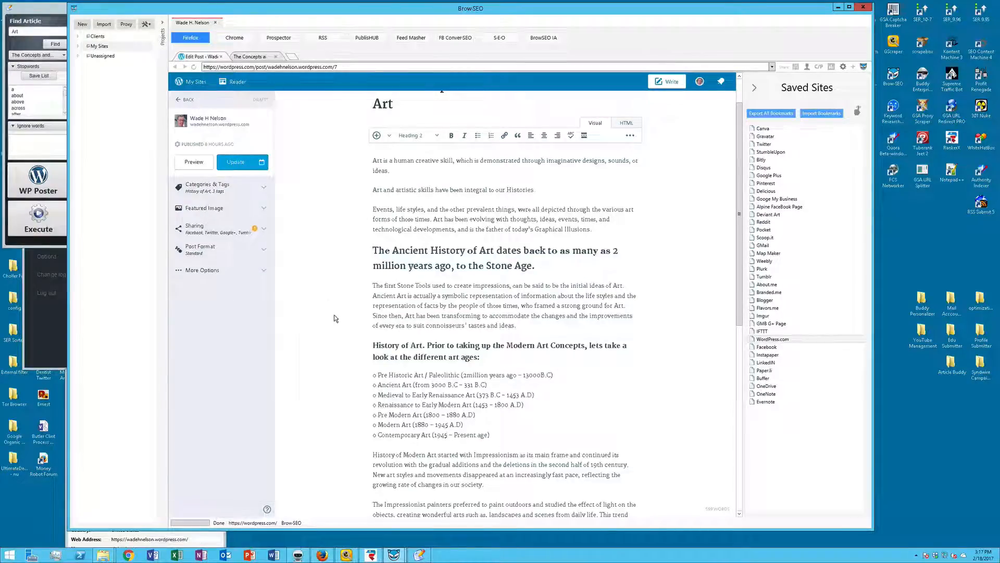
Step: Open the media library from the post editor and try to upload the "Snow Moon" file from the Dropbox folder
click(389, 136)
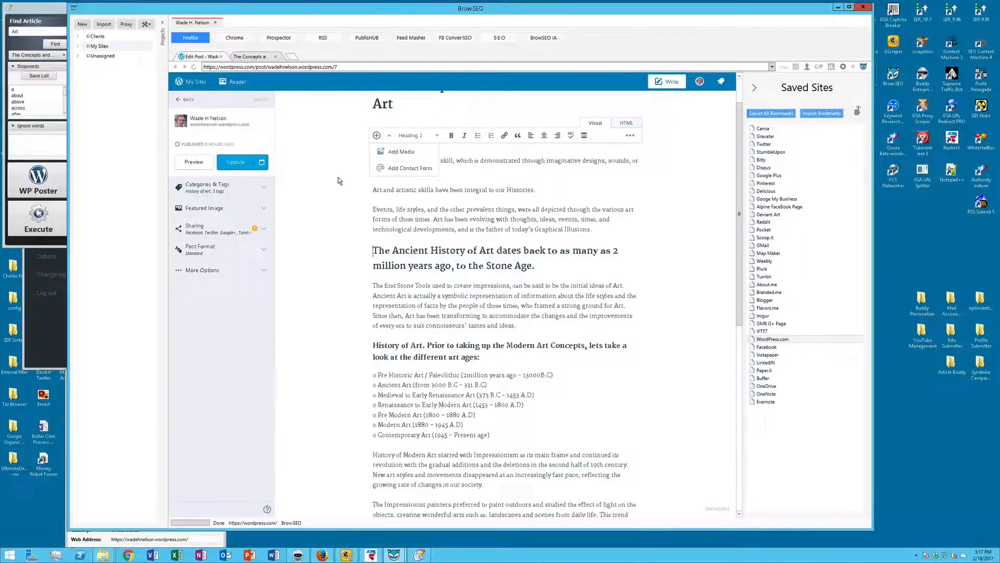
click(385, 151)
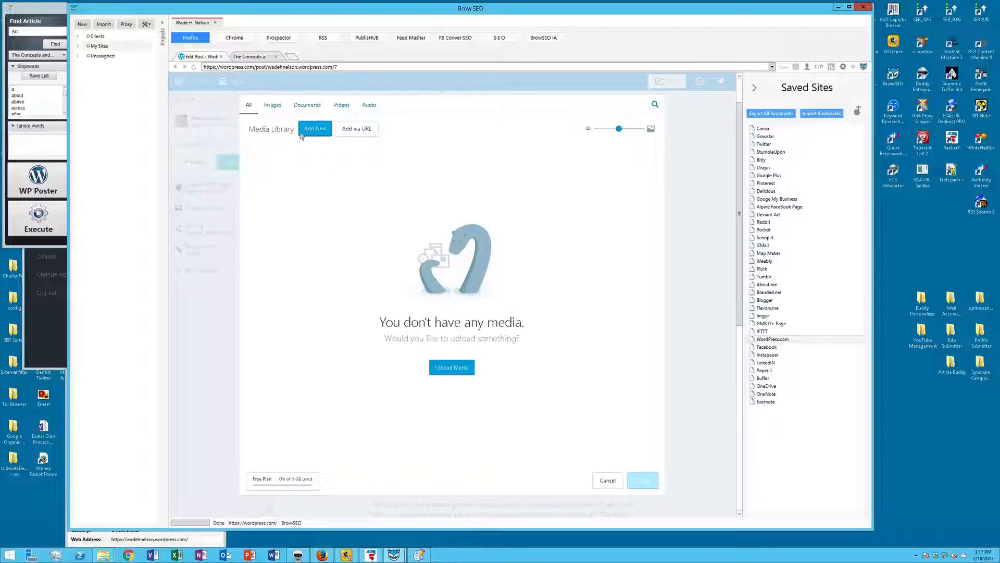
click(444, 362)
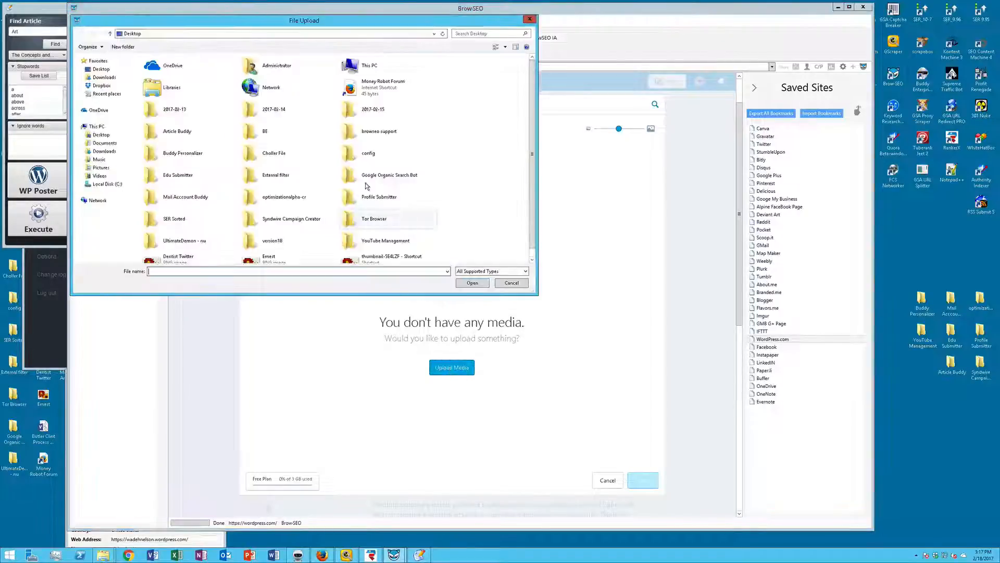
click(102, 86)
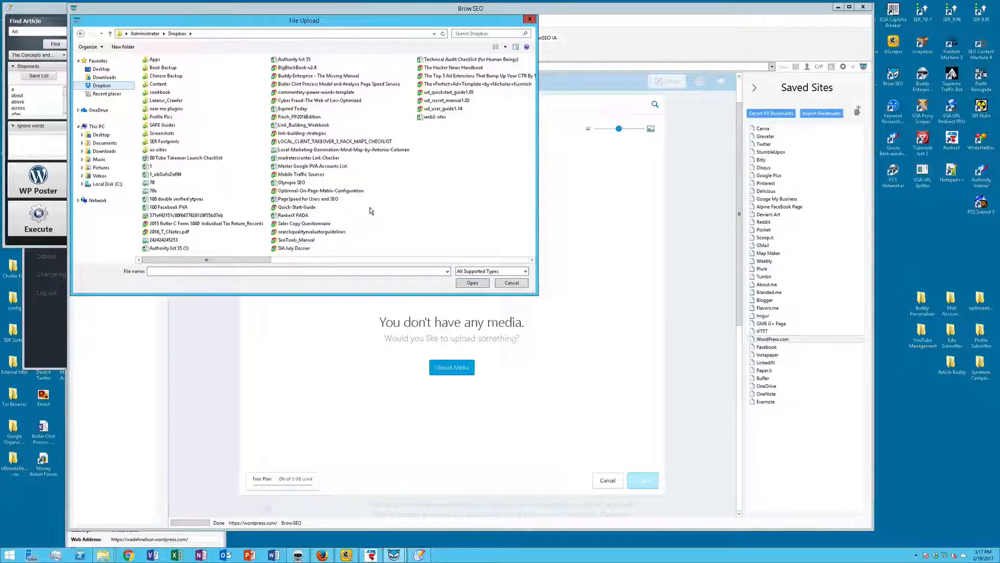
click(190, 271)
text(snow)
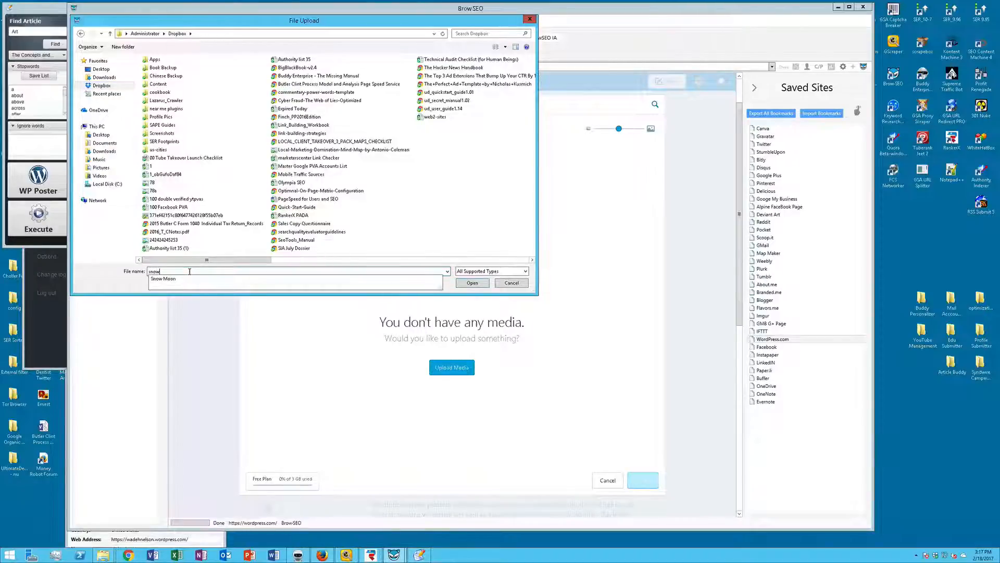
click(224, 279)
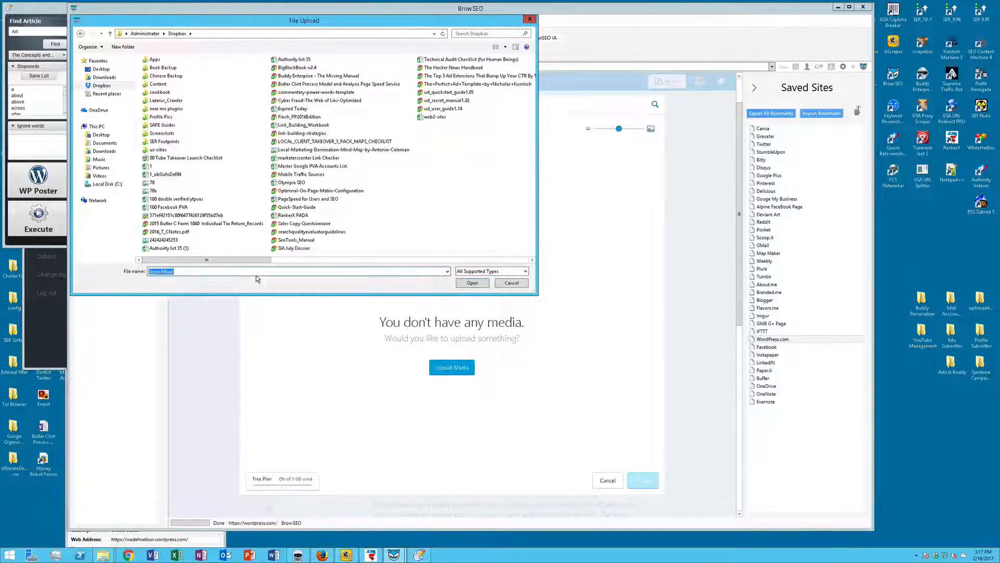
click(467, 282)
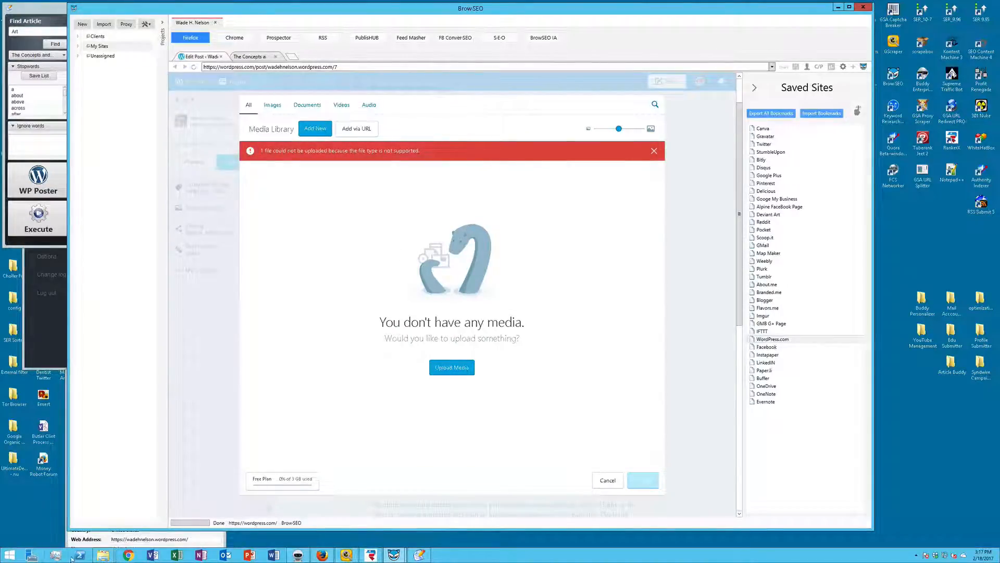
Step: Switch to the Dropbox folder in File Explorer and check the file type in the properties of "Snow Moon"
mouse_move(102, 554)
click(146, 532)
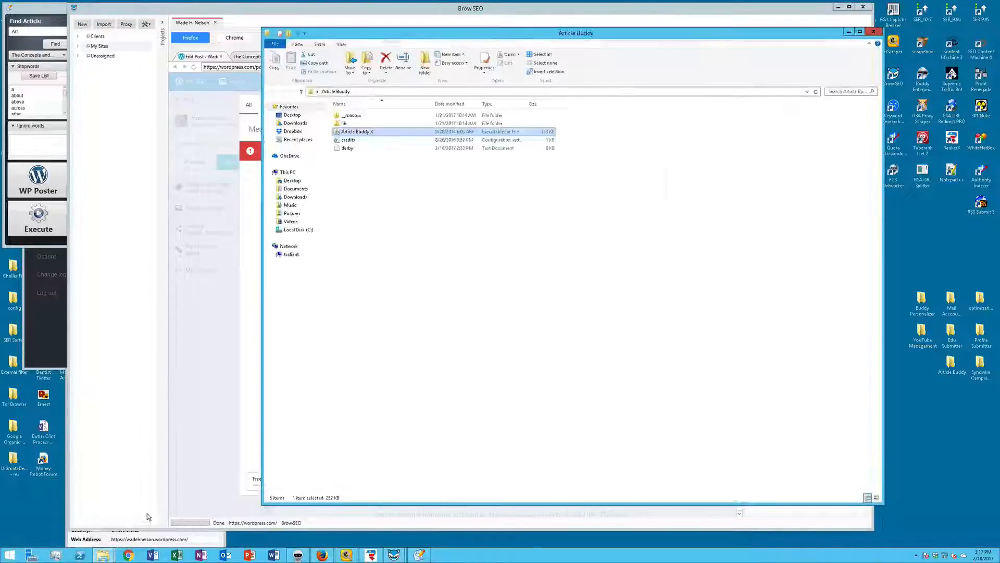
click(292, 132)
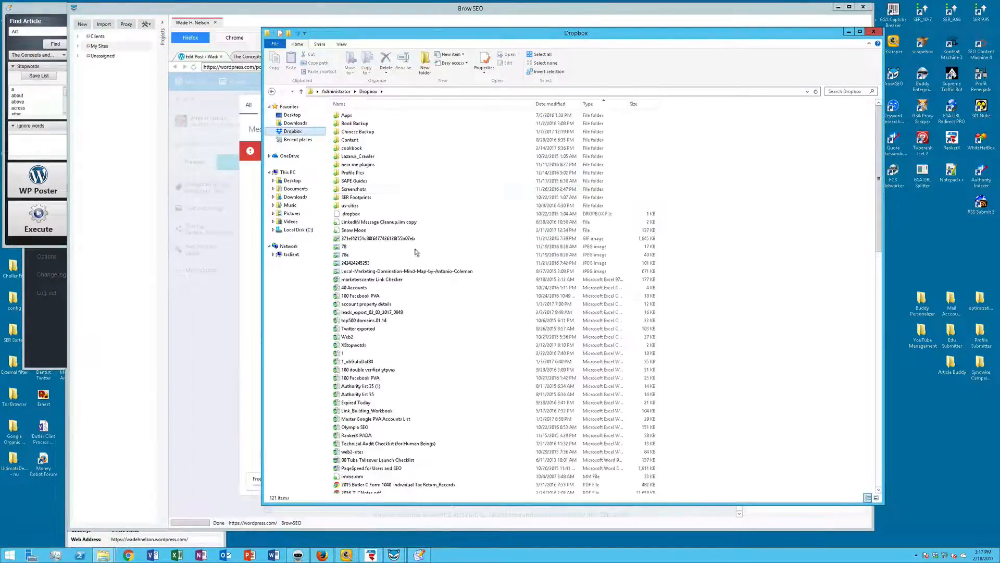
right_click(369, 232)
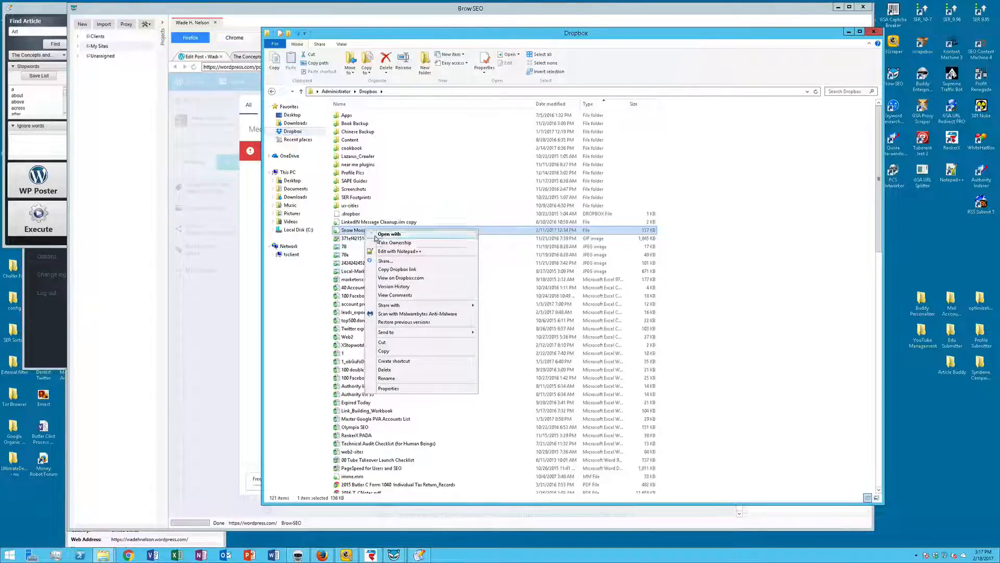
click(394, 388)
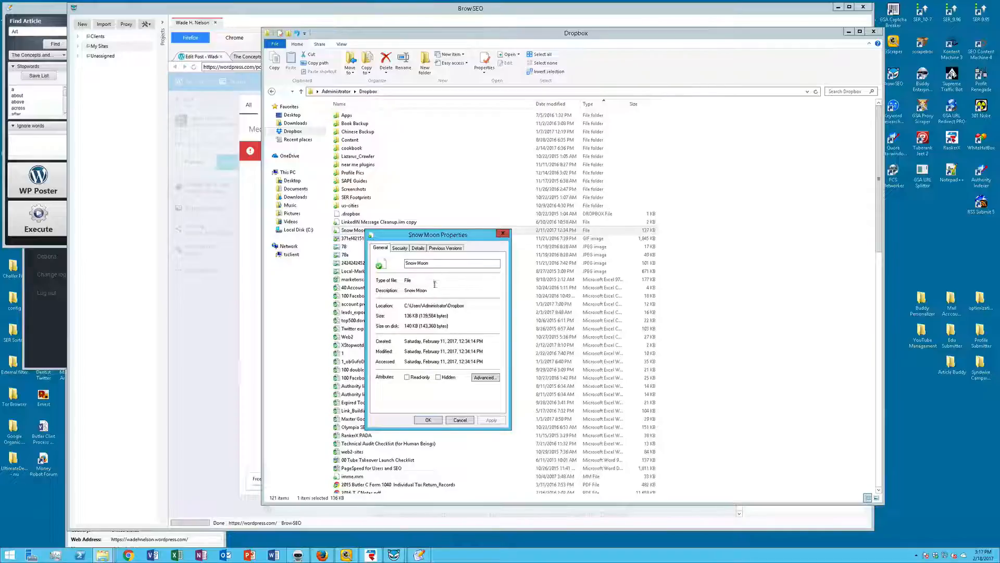
click(460, 419)
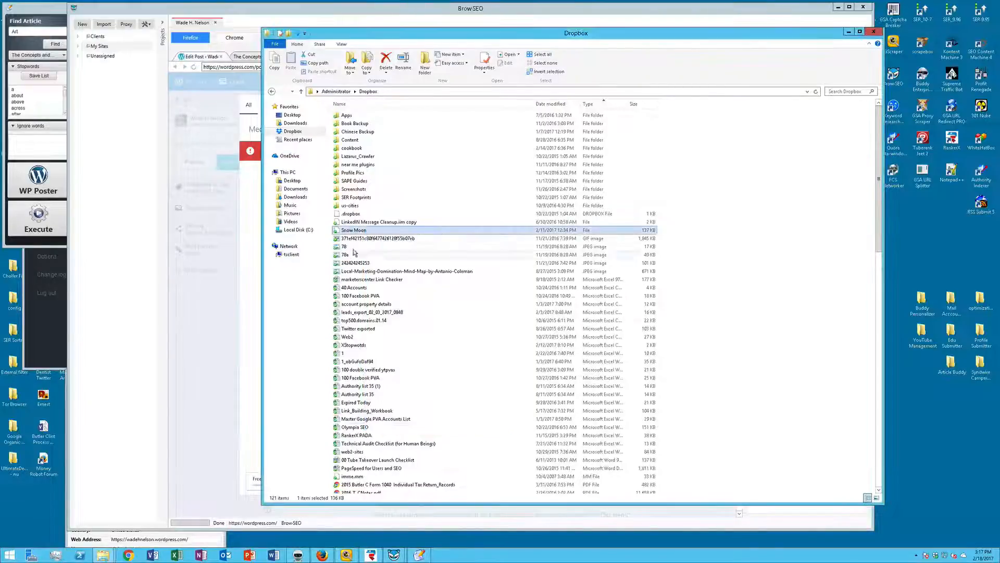
Step: Rename the "Snow Moon" file in the Dropbox folder to "Snow Moon.jpg"
right_click(352, 230)
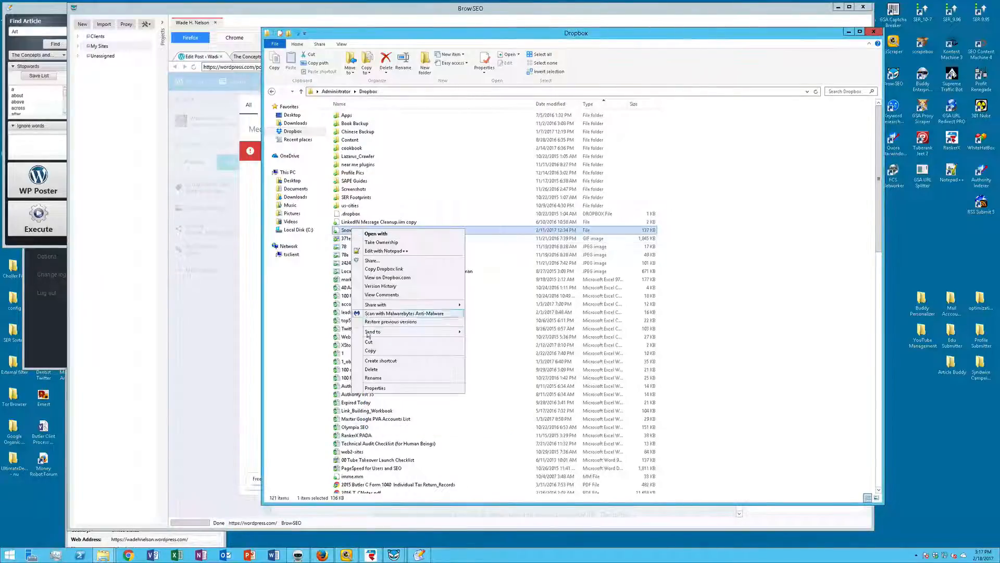
click(373, 377)
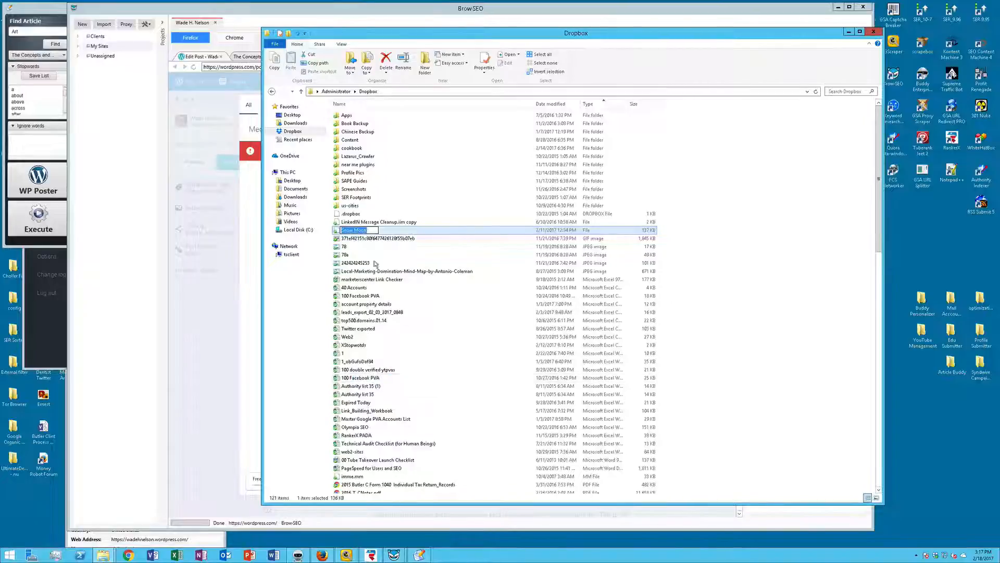
click(374, 230)
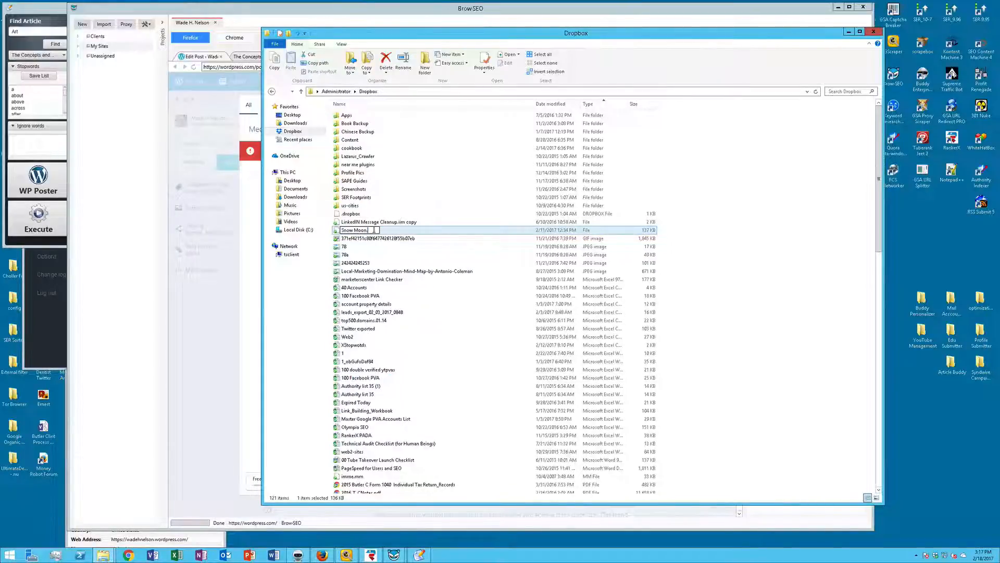
key(BackSpace)
click(404, 247)
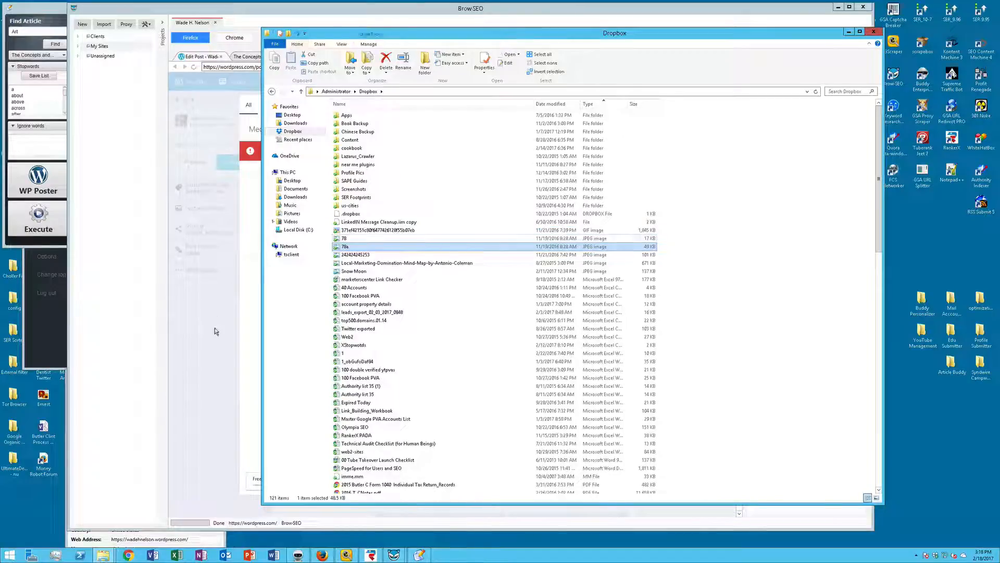
Step: Upload "Snow Moon.jpg" to the WordPress media library and insert it above "The Ancient History of Art" heading
click(231, 311)
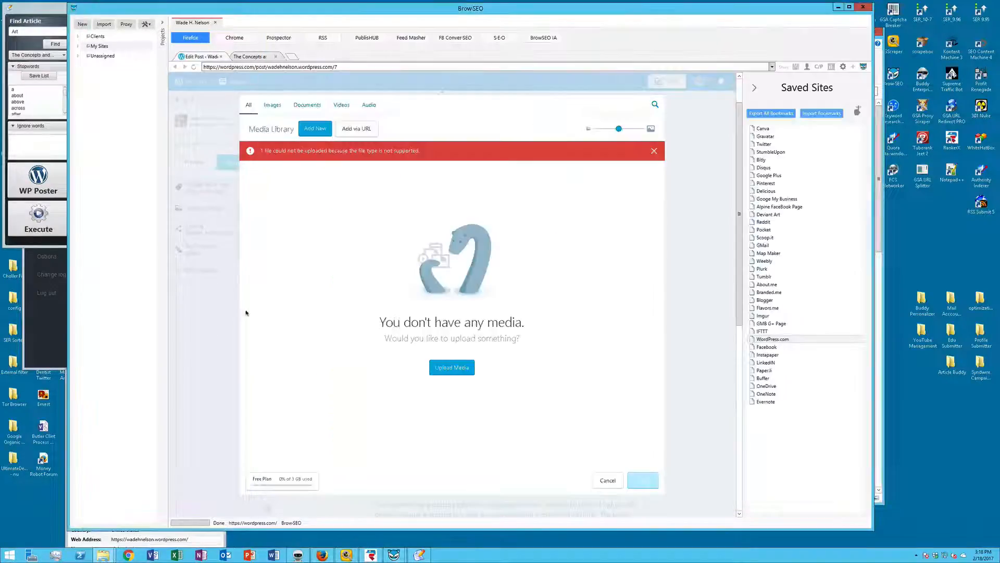
click(450, 368)
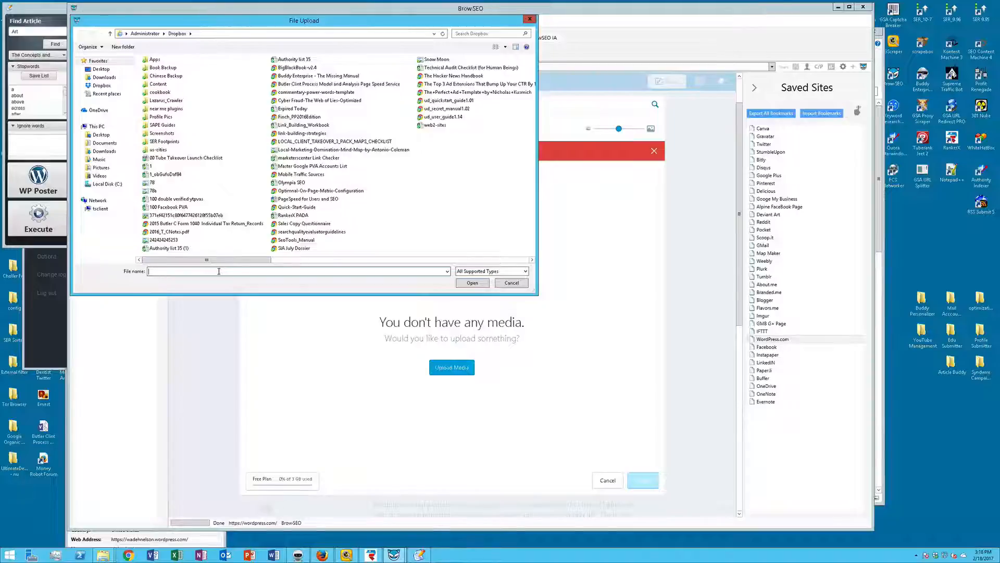
text(snow)
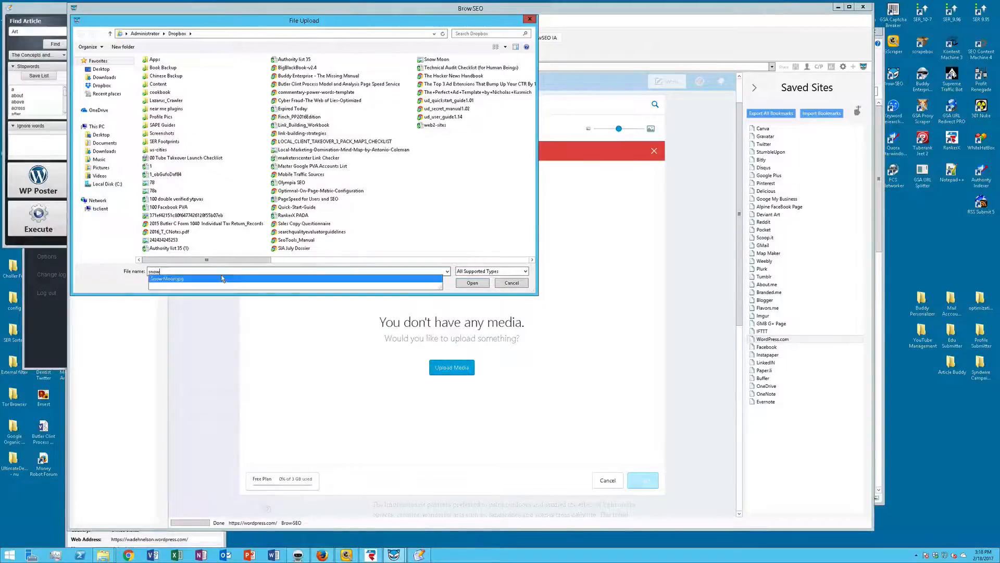
click(382, 280)
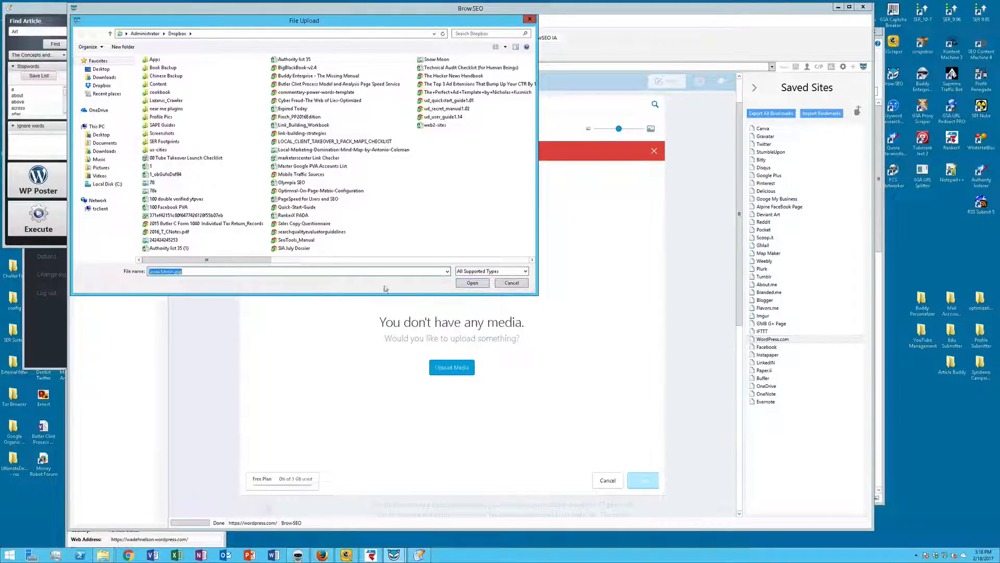
click(471, 283)
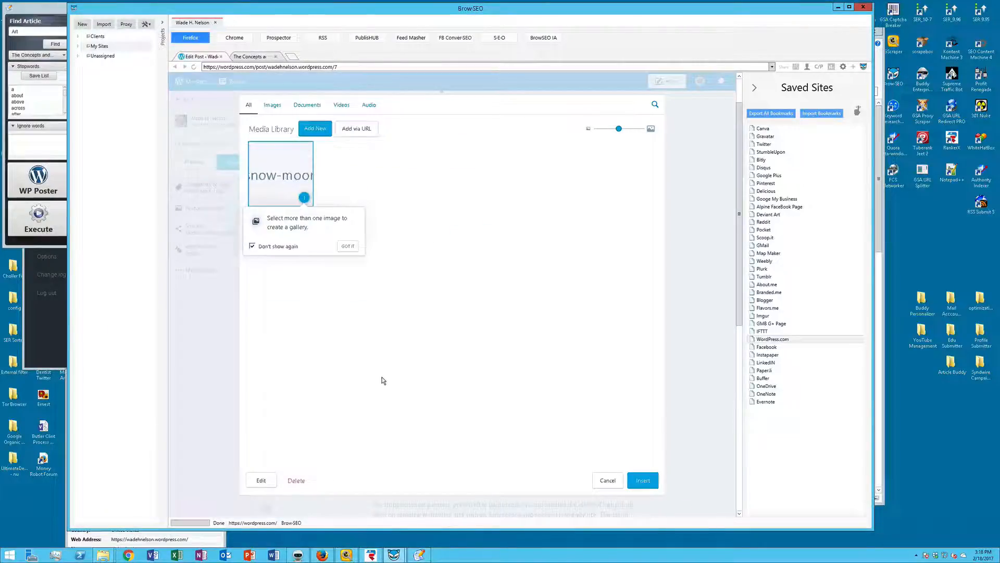
click(347, 245)
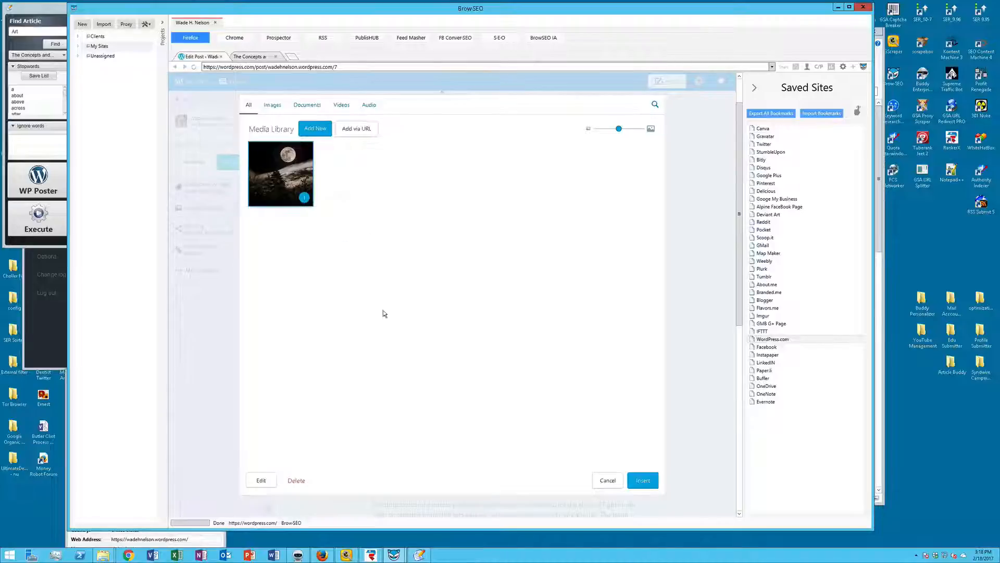
click(637, 481)
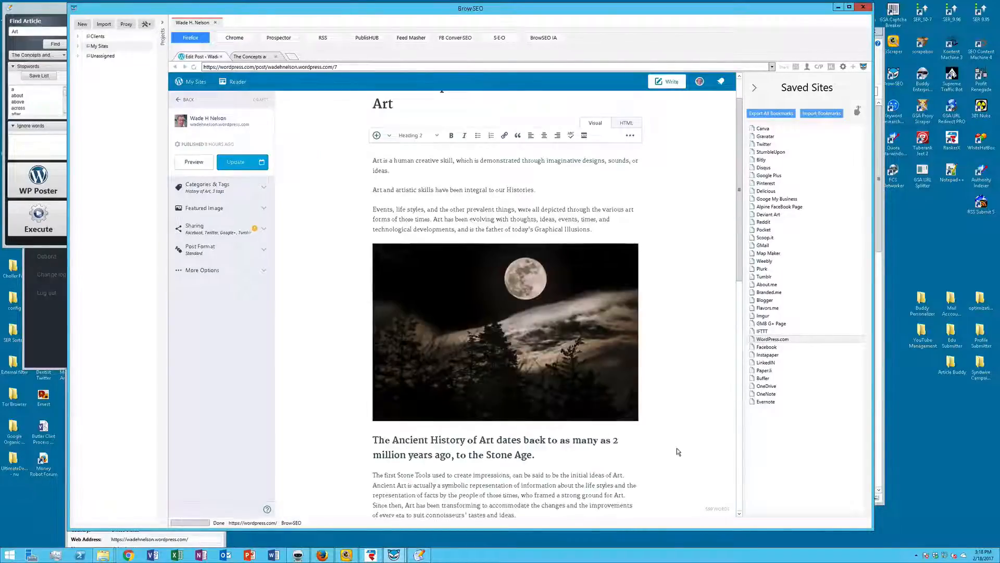
Step: Update the published post and reload its live page to check the inserted image
click(236, 162)
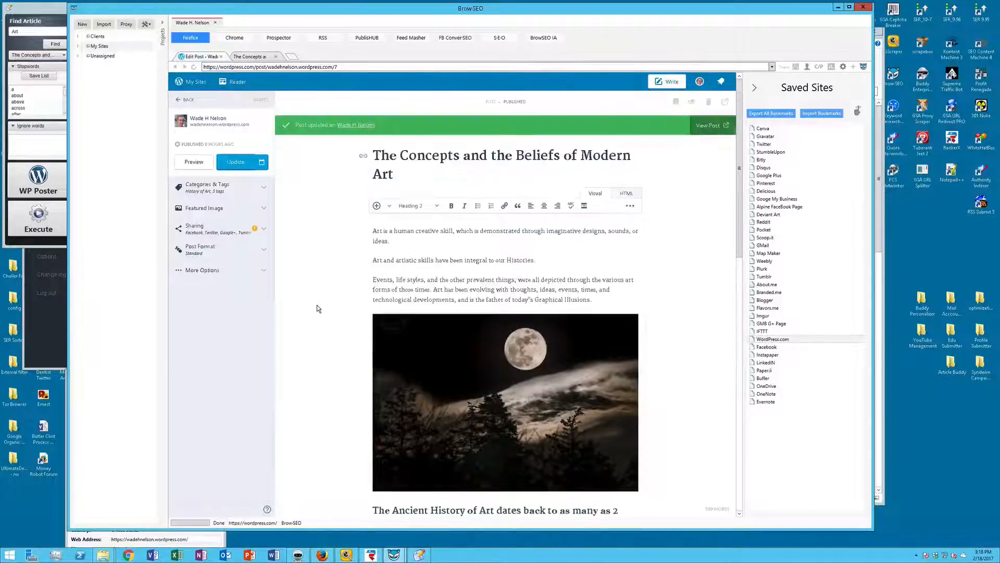
click(252, 58)
click(195, 67)
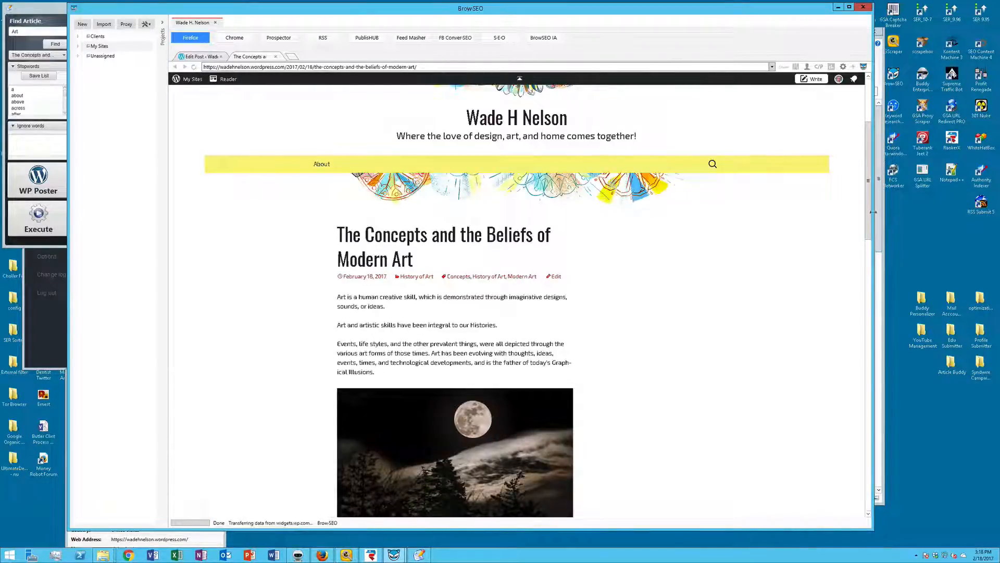
drag(868, 212, 865, 101)
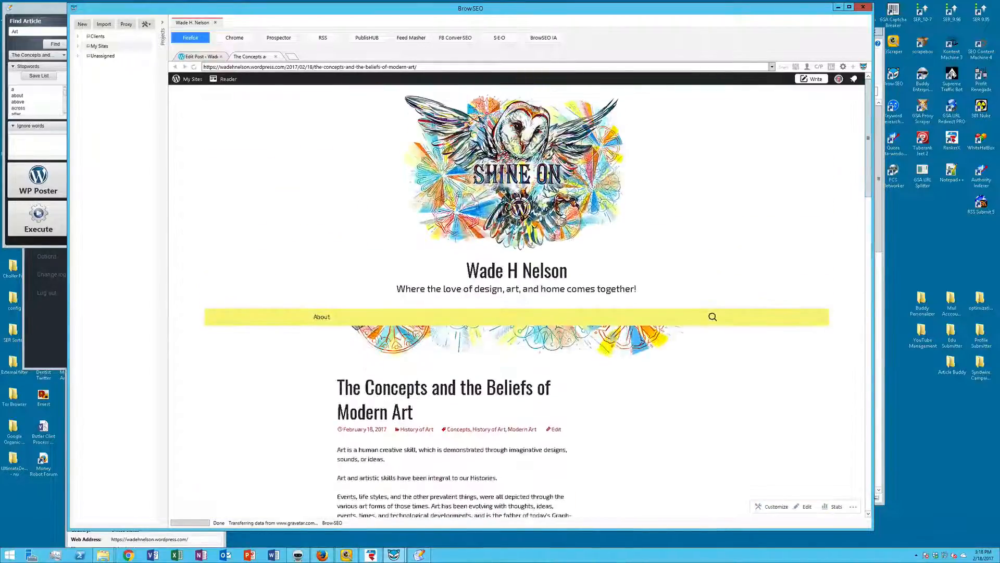
Step: Clear the article body in the PublisHUB editor and collapse the PBN Vault
click(359, 39)
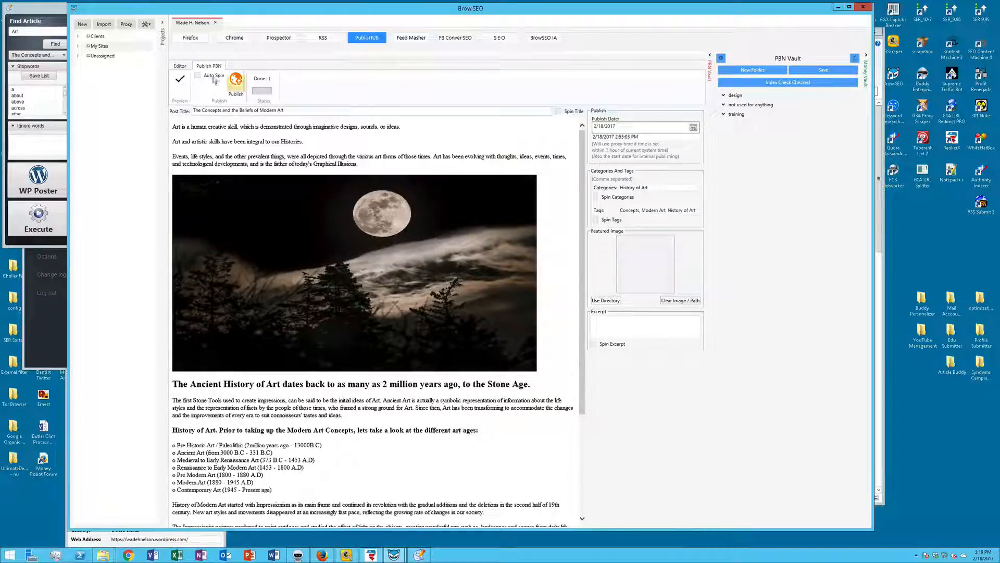
click(179, 66)
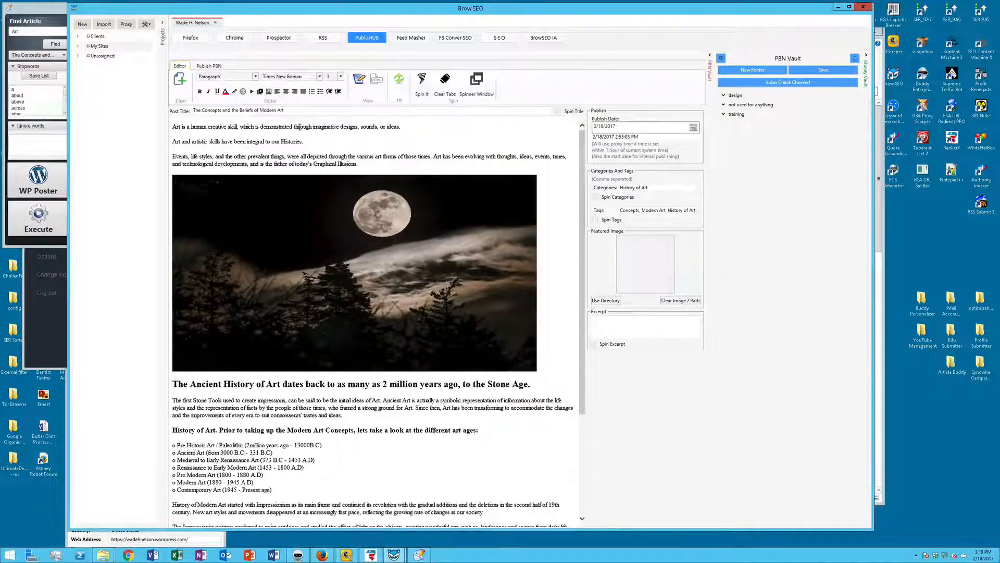
click(183, 81)
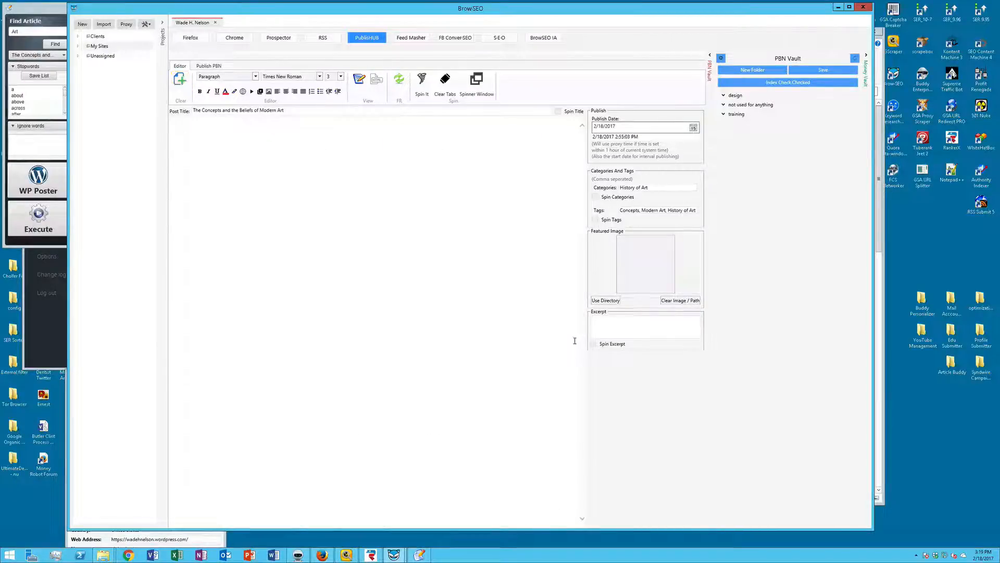
click(711, 56)
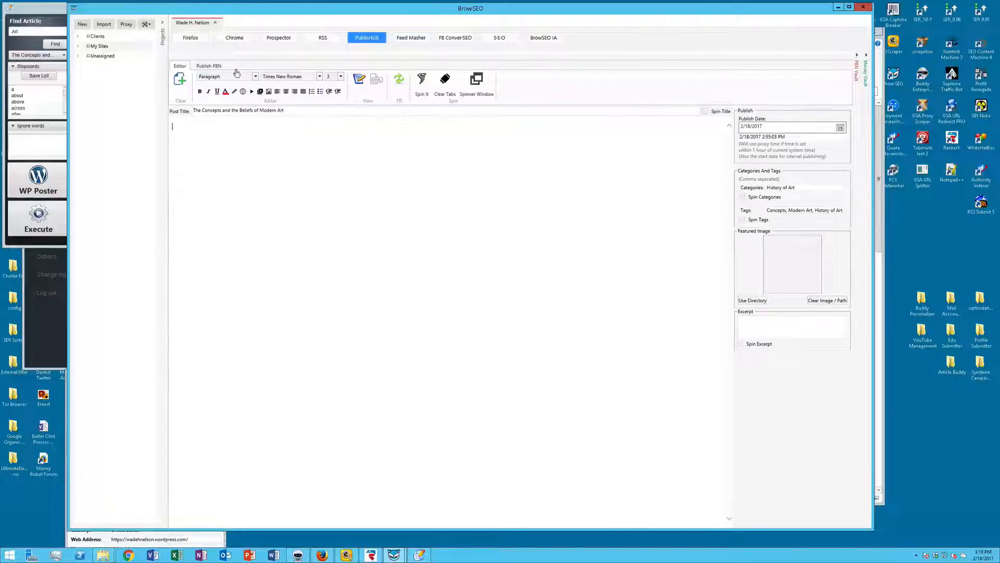
Step: Return to the live post in Firefox and review its layout from the header down to the last paragraph
click(207, 44)
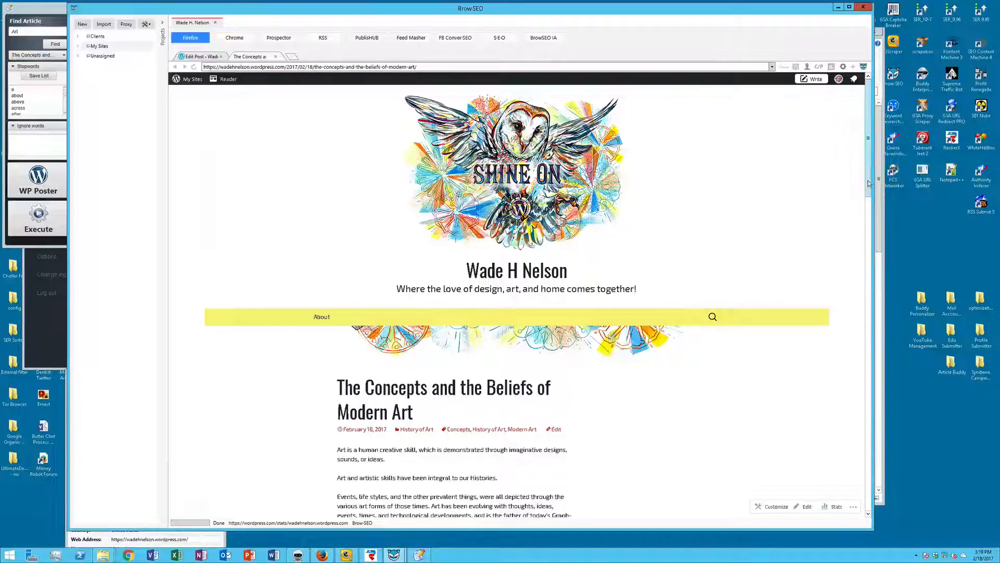
drag(867, 184, 871, 227)
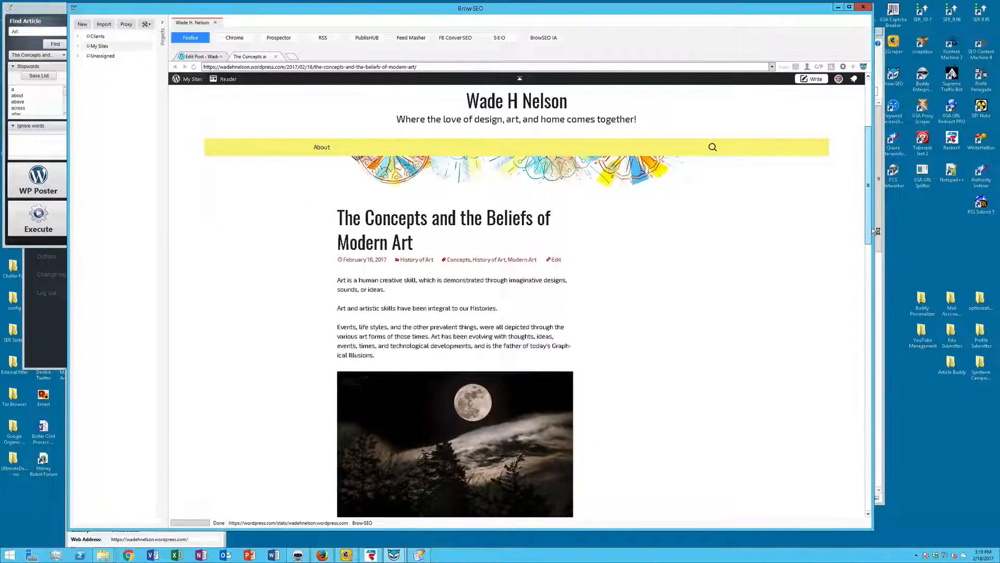
drag(872, 231, 860, 403)
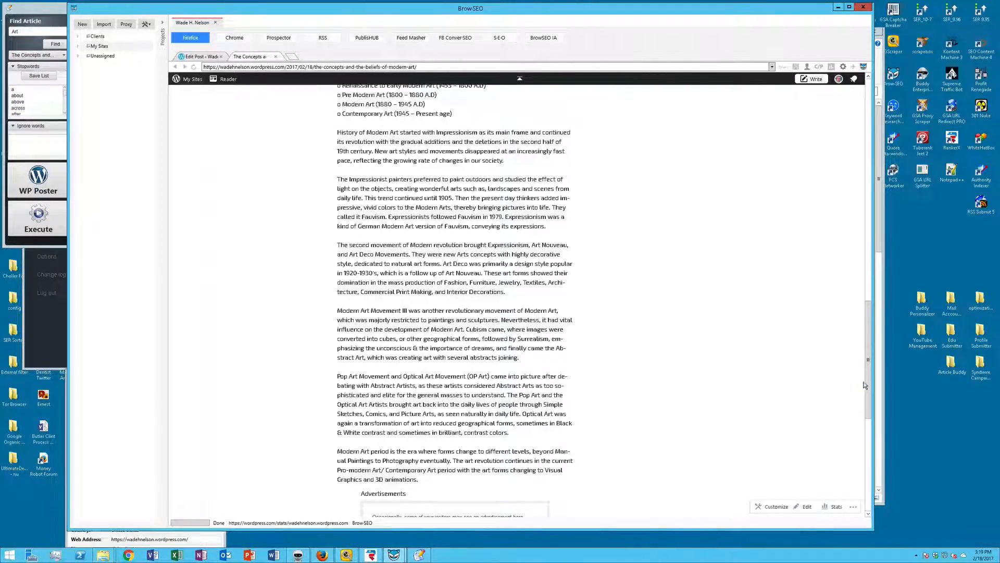
mouse_move(864, 385)
mouse_down()
mouse_move(868, 459)
mouse_move(862, 389)
mouse_up()
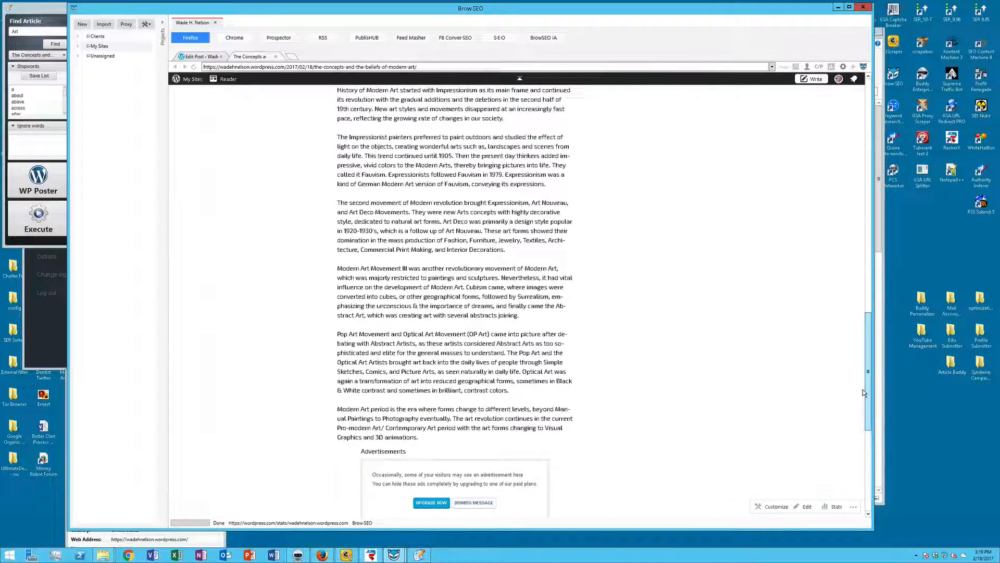
drag(862, 389, 855, 127)
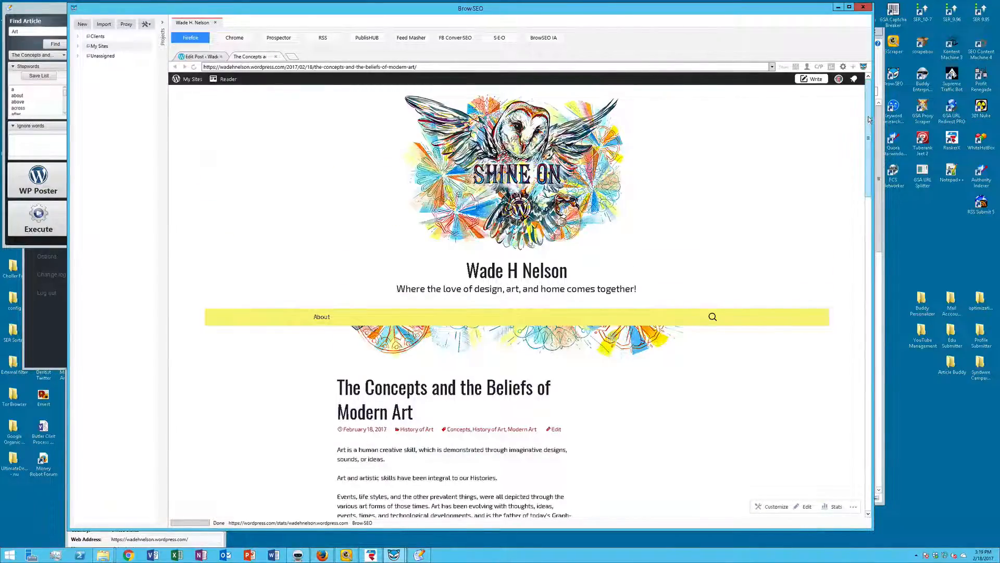
Step: Review the live post's header and opening paragraphs, and reopen its WordPress edit page with the Saved Sites list collapsed
drag(869, 120, 870, 151)
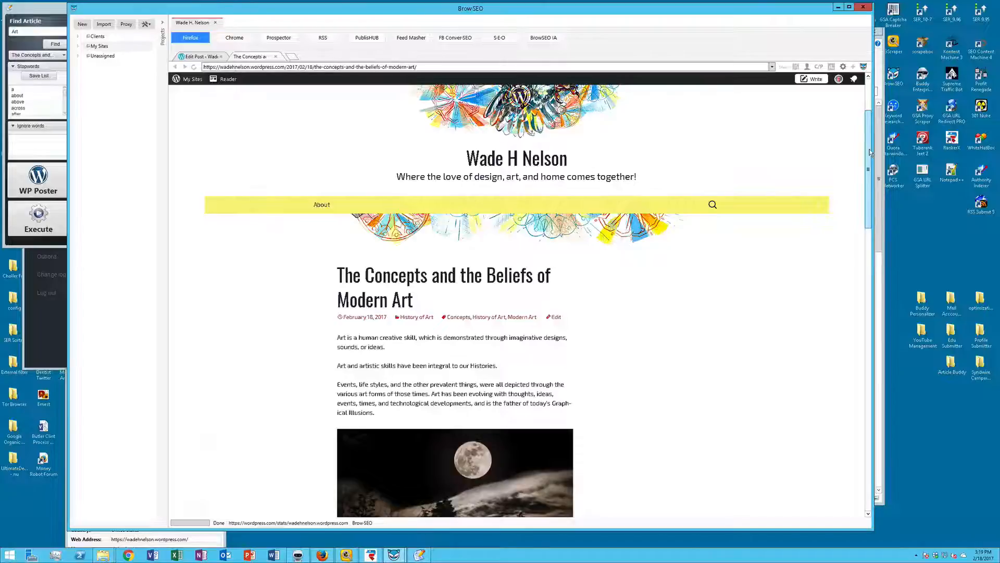
mouse_move(870, 151)
mouse_down()
mouse_move(867, 382)
mouse_move(859, 143)
mouse_up()
scroll(857, 143, up, 3)
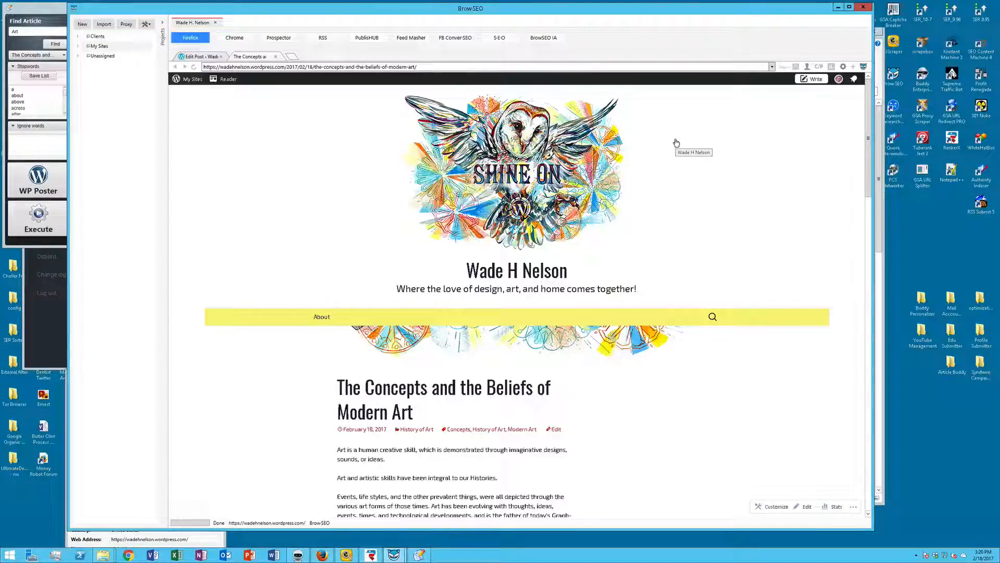
click(214, 57)
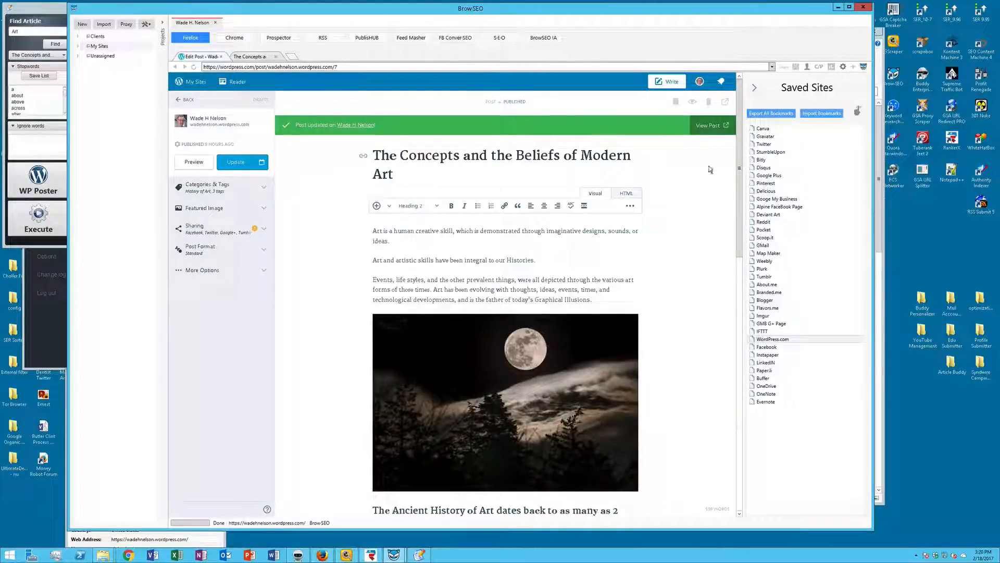
click(755, 88)
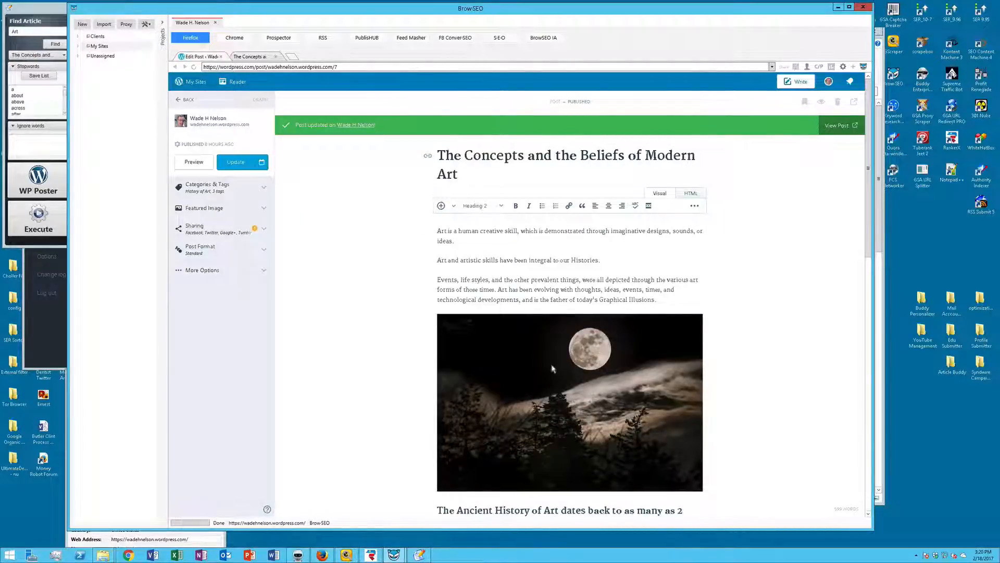
Step: Return to PublisHUB and look at the site folders in the PBN Vault, leaving the vault collapsed
click(361, 39)
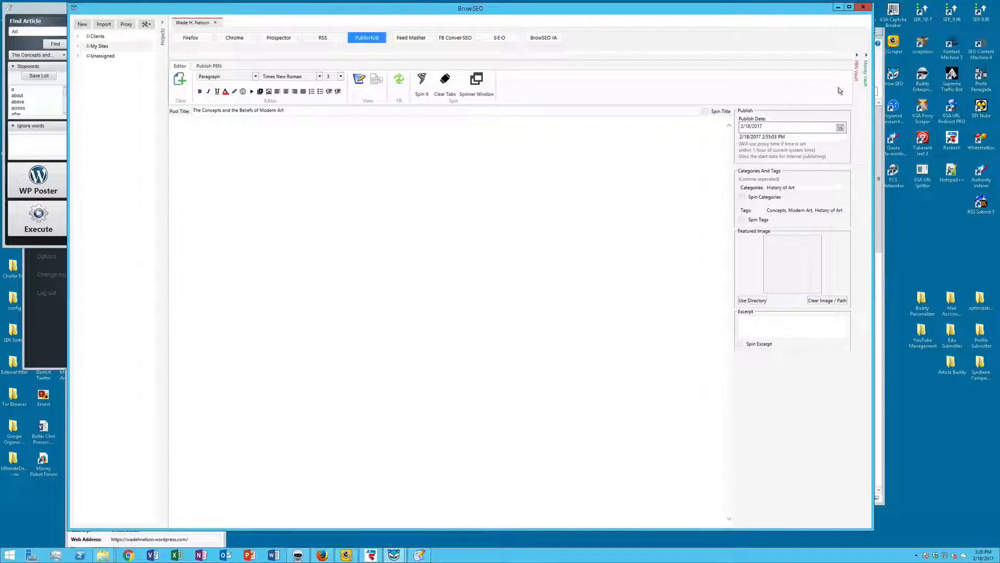
click(856, 62)
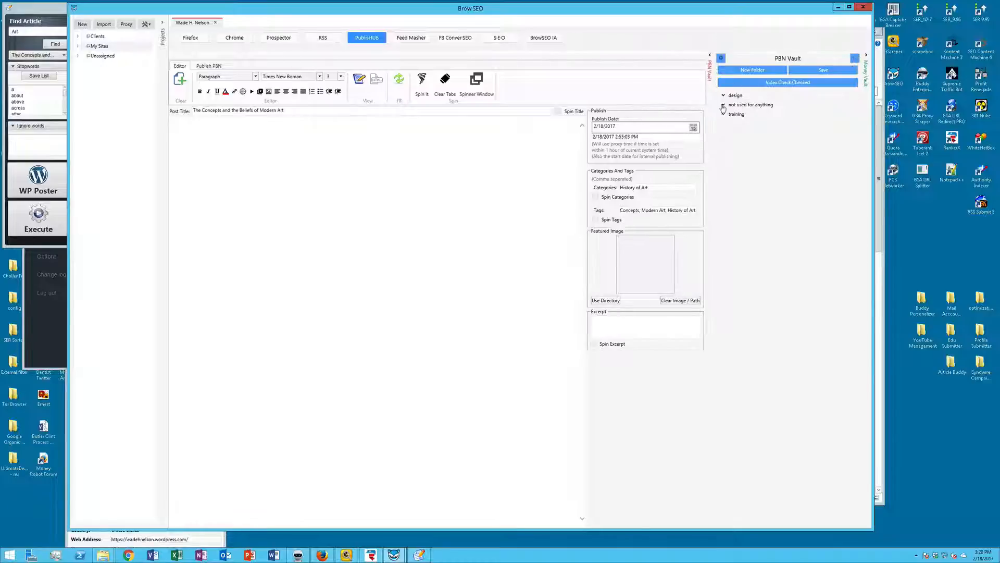
click(710, 55)
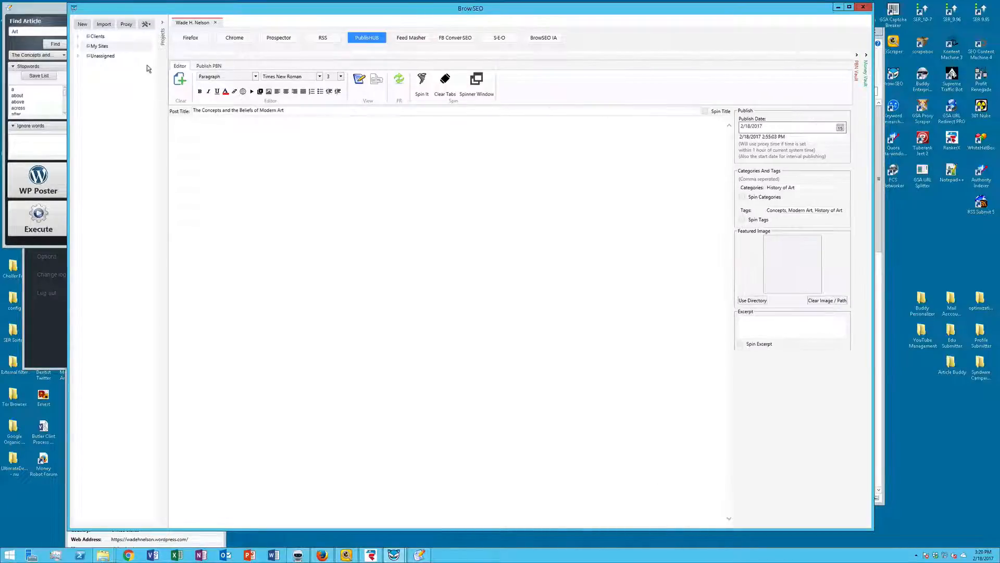